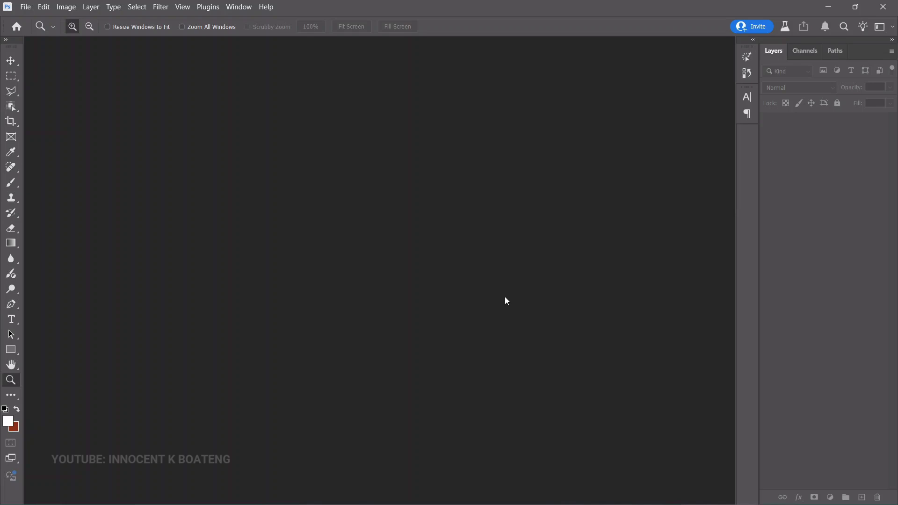
# Step: Create a new 4 x 4 inch document at 300 pixels/inch in RGB Color with a white background
pyautogui.hotkey('ctrl', 'n')
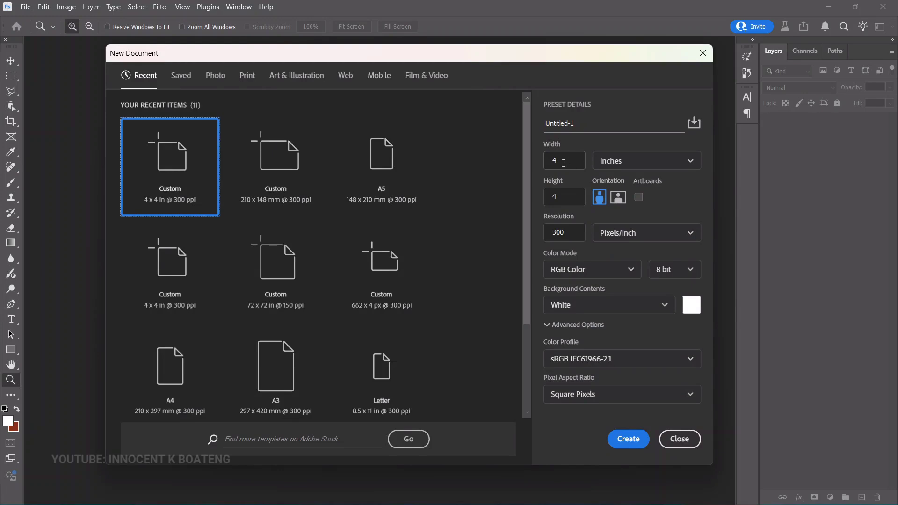
pyautogui.click(628, 439)
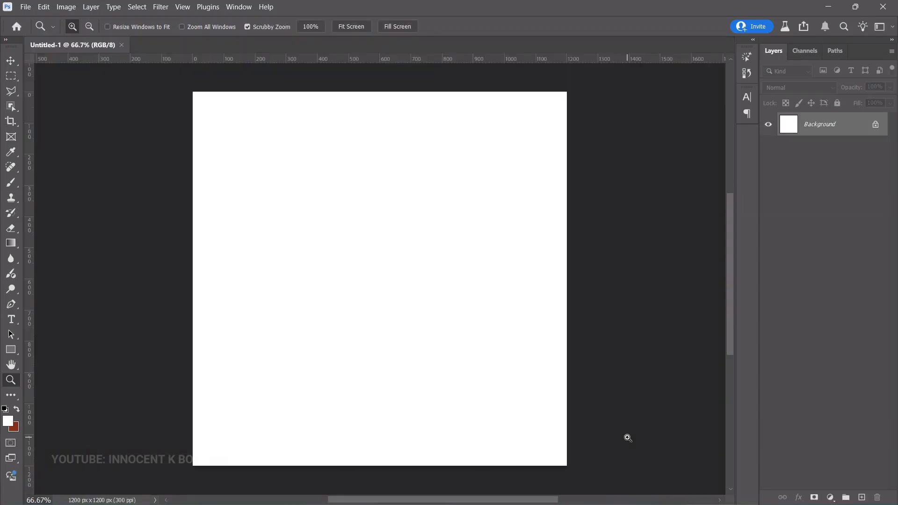
pyautogui.press('v')
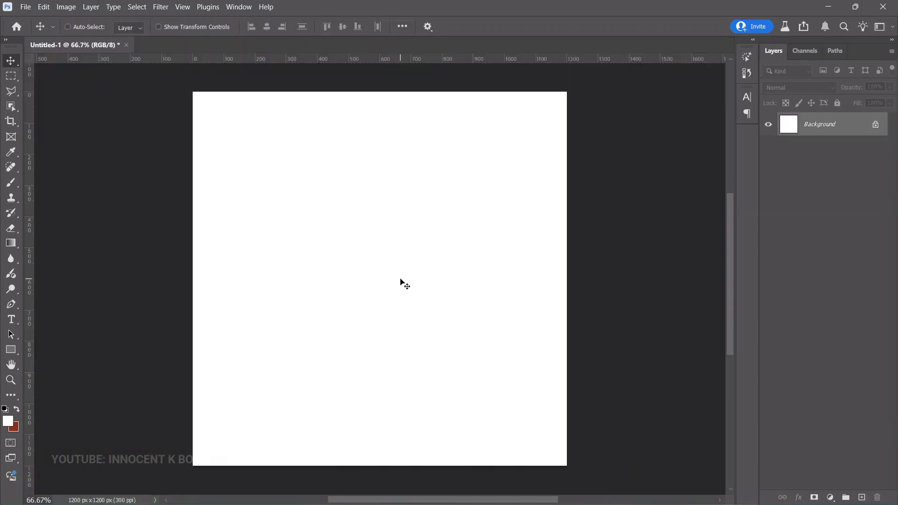
# Step: Place the tropical pool image with the yellow swim ring from the Atasa Pool Party Flyer Resources folder as an embedded image
pyautogui.click(25, 6)
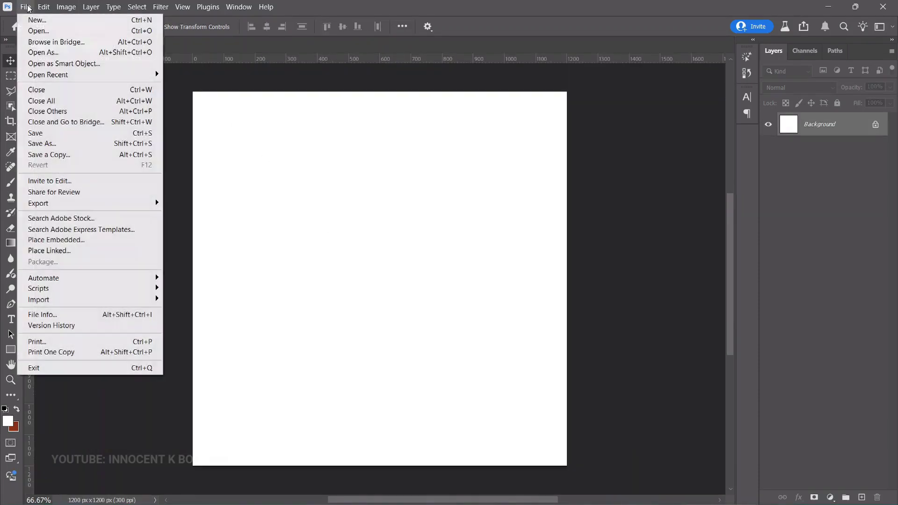
pyautogui.click(61, 240)
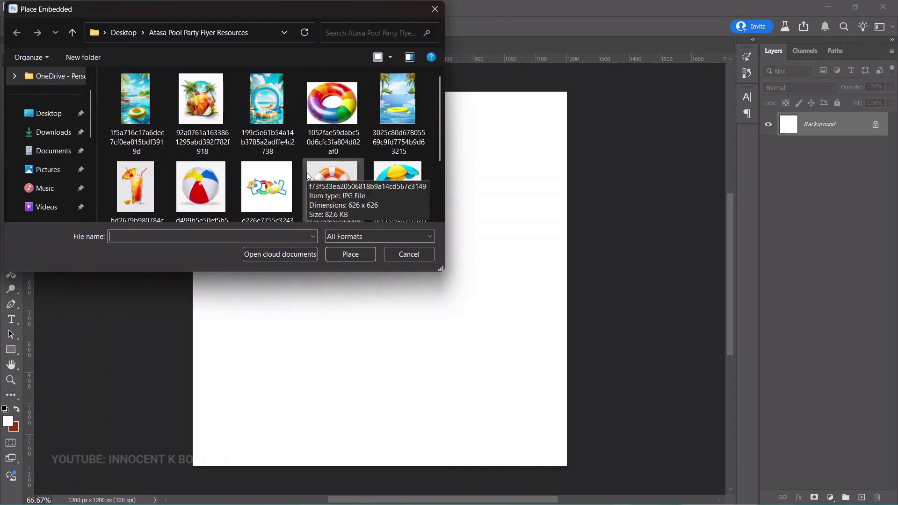
pyautogui.click(119, 122)
pyautogui.click(289, 123)
pyautogui.click(388, 113)
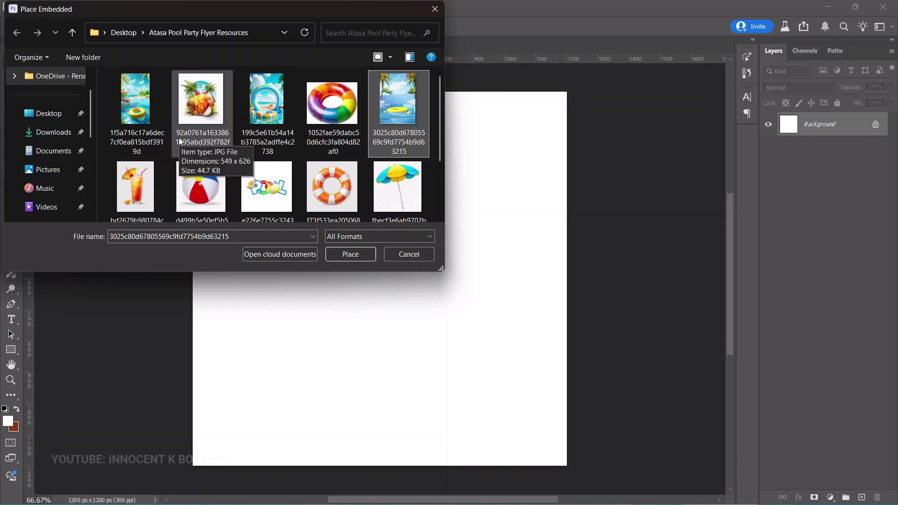
pyautogui.doubleClick(141, 112)
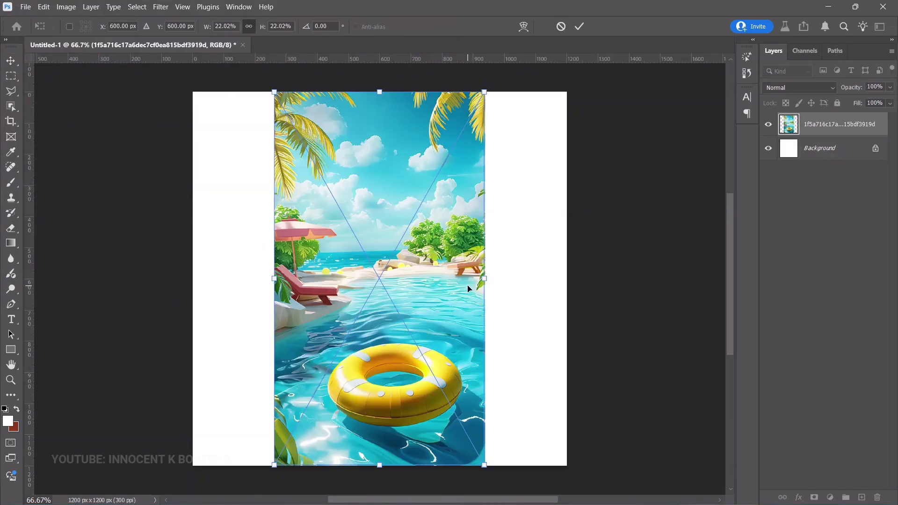
# Step: Scale the pool image to about 43% and position it to cover the canvas with the yellow ring in the lower half
pyautogui.scroll(-5, 467, 285)
pyautogui.scroll(4, 467, 288)
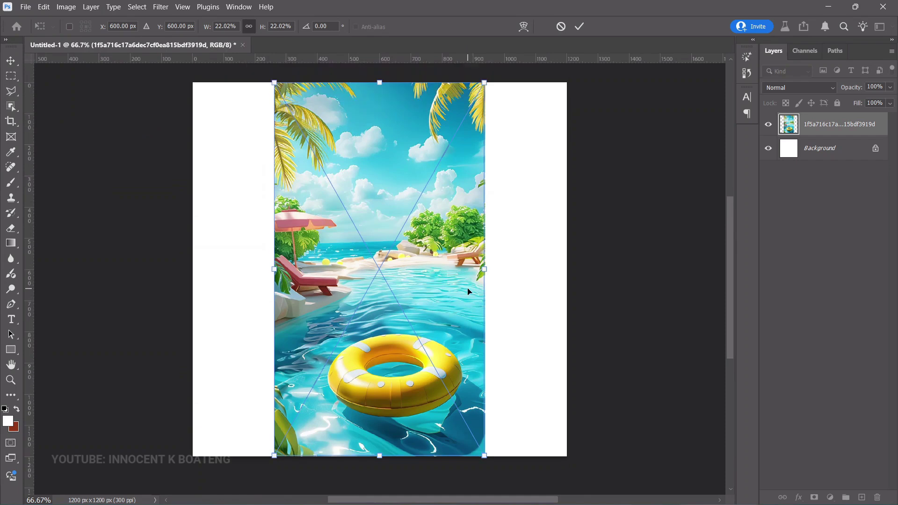
pyautogui.scroll(-2, 468, 291)
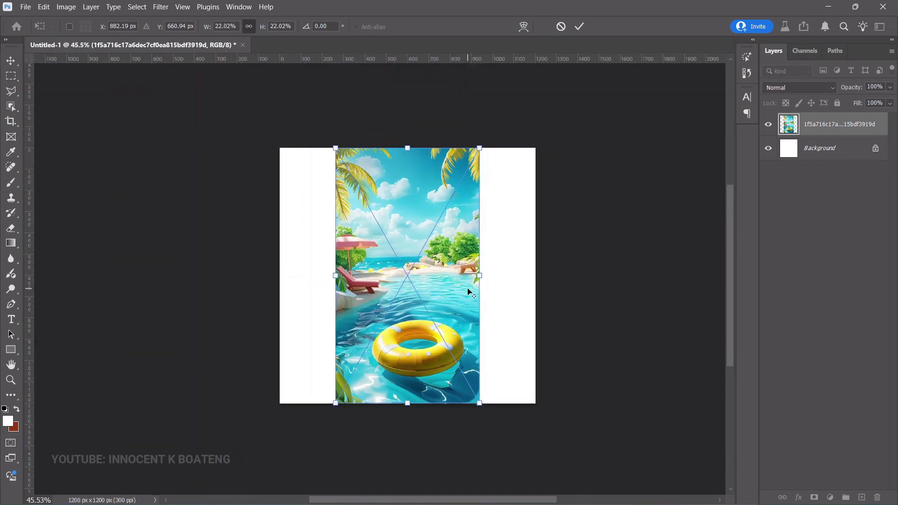
pyautogui.moveTo(479, 148); pyautogui.dragTo(530, 57)
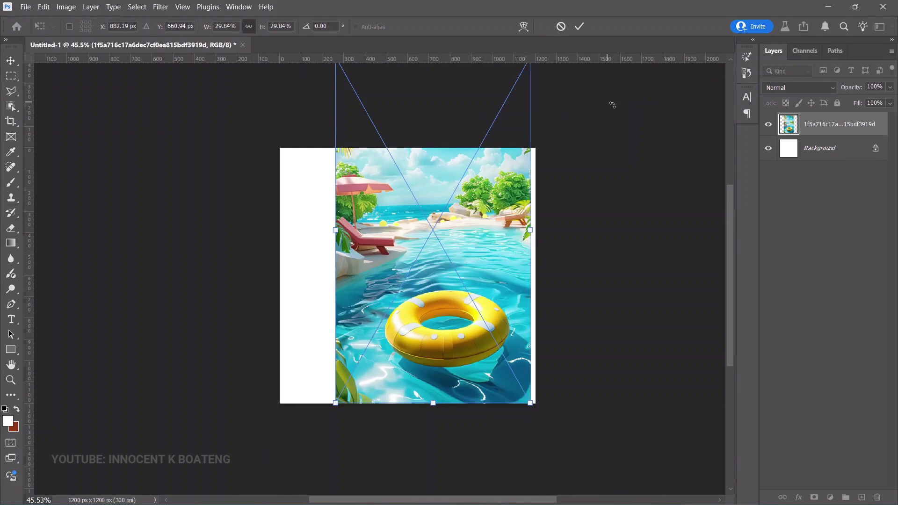
pyautogui.moveTo(335, 403); pyautogui.dragTo(204, 500)
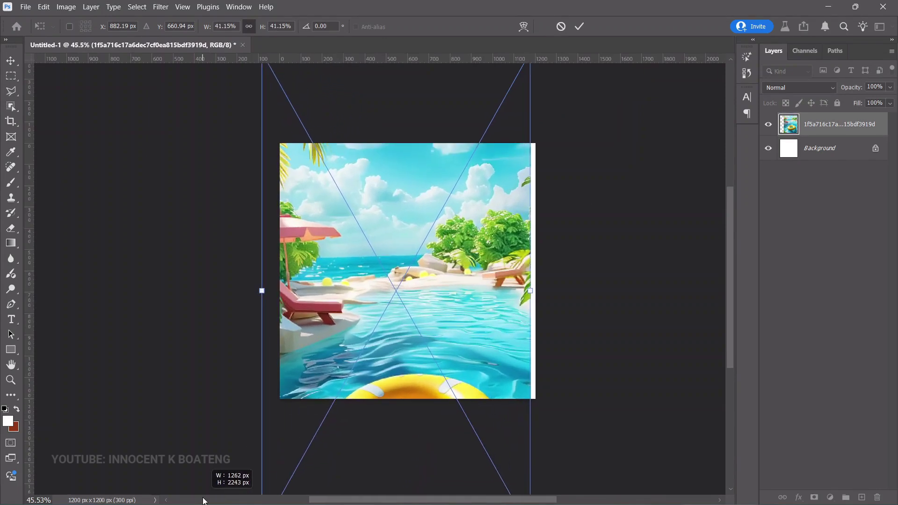
pyautogui.scroll(-1, 553, 274)
pyautogui.scroll(-1, 531, 300)
pyautogui.hotkey('alt', 'space')
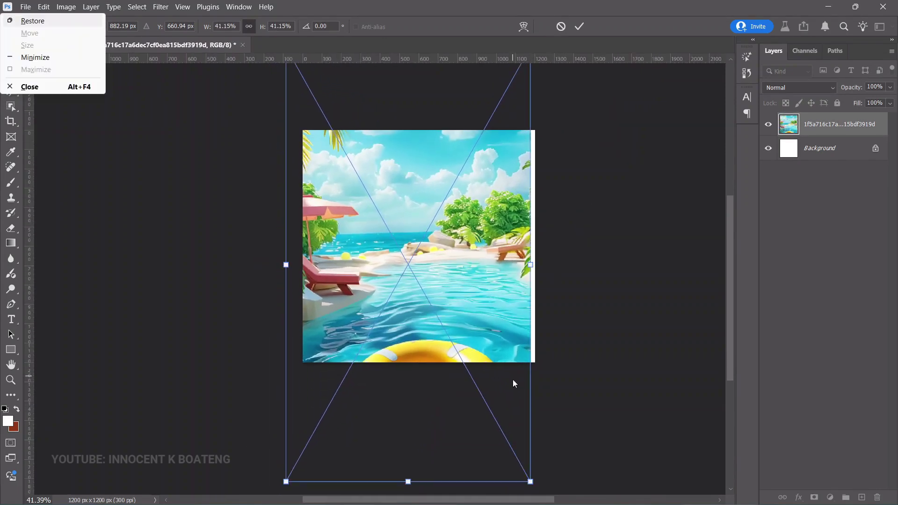
pyautogui.moveTo(531, 482); pyautogui.dragTo(542, 498)
pyautogui.moveTo(520, 392); pyautogui.dragTo(519, 276)
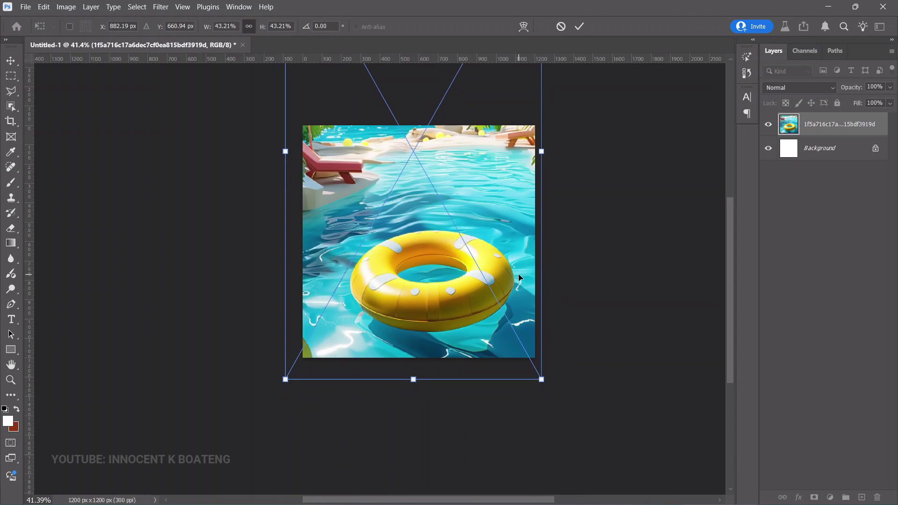
pyautogui.press('Return')
# Step: Rasterize the placed pool image layer
pyautogui.press('z')
pyautogui.click(516, 280)
pyautogui.click(516, 279)
pyautogui.press('v')
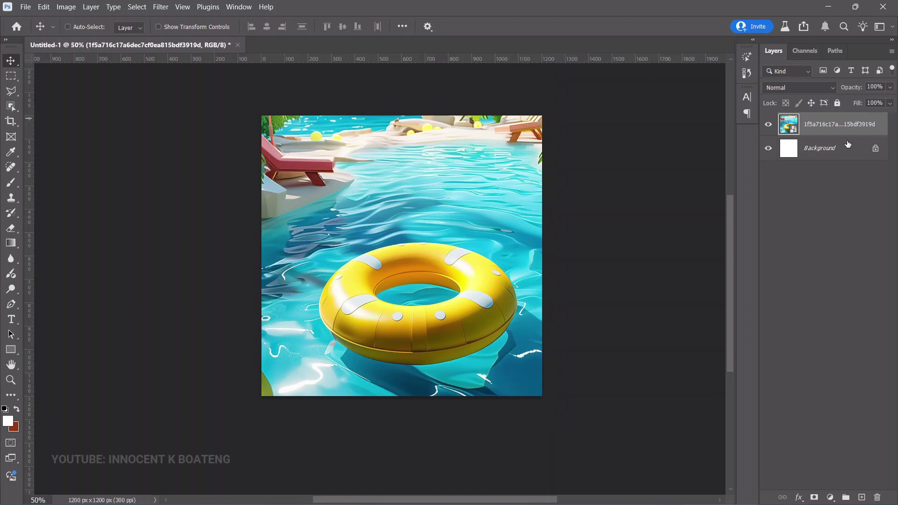
pyautogui.rightClick(840, 126)
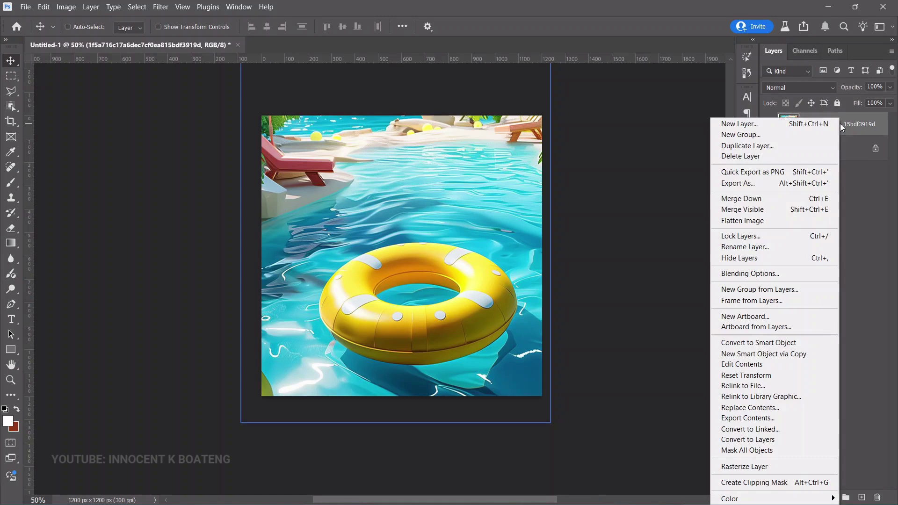
pyautogui.click(784, 465)
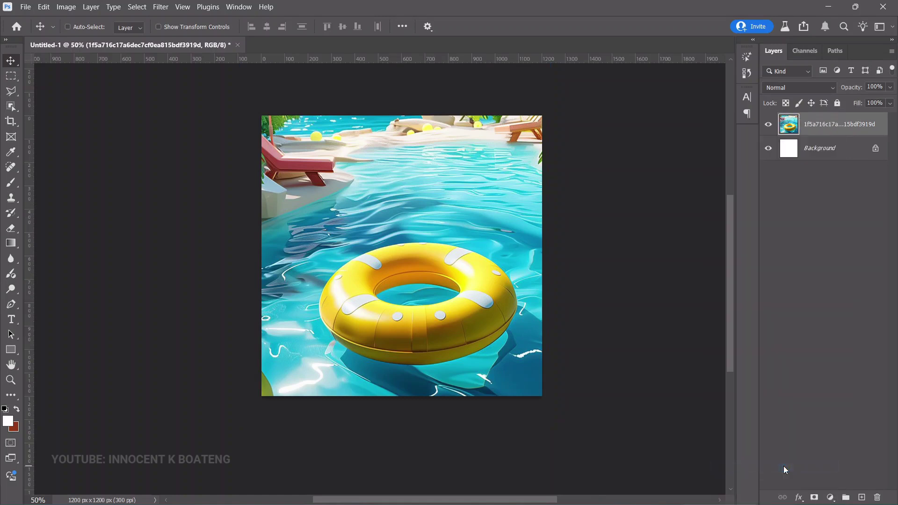
# Step: Apply a Gaussian Blur with a radius of 2.3 pixels to the pool image
pyautogui.click(160, 6)
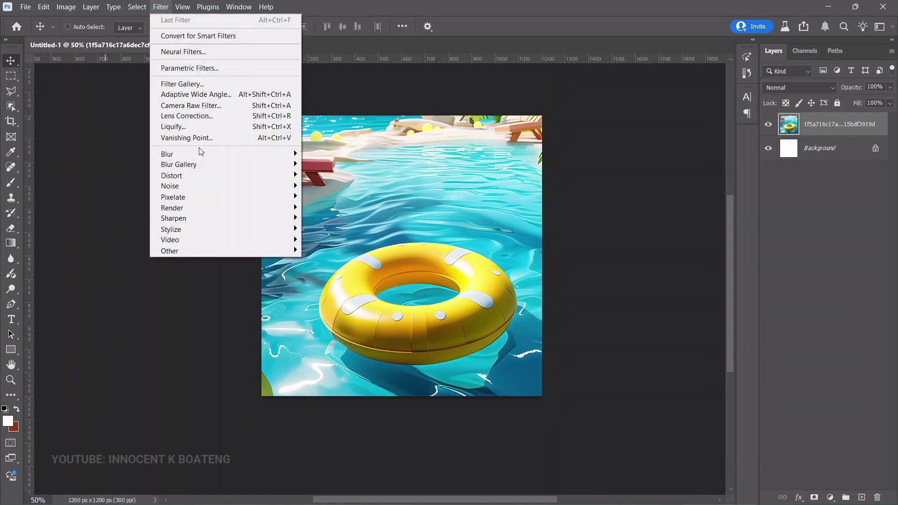
pyautogui.moveTo(200, 155)
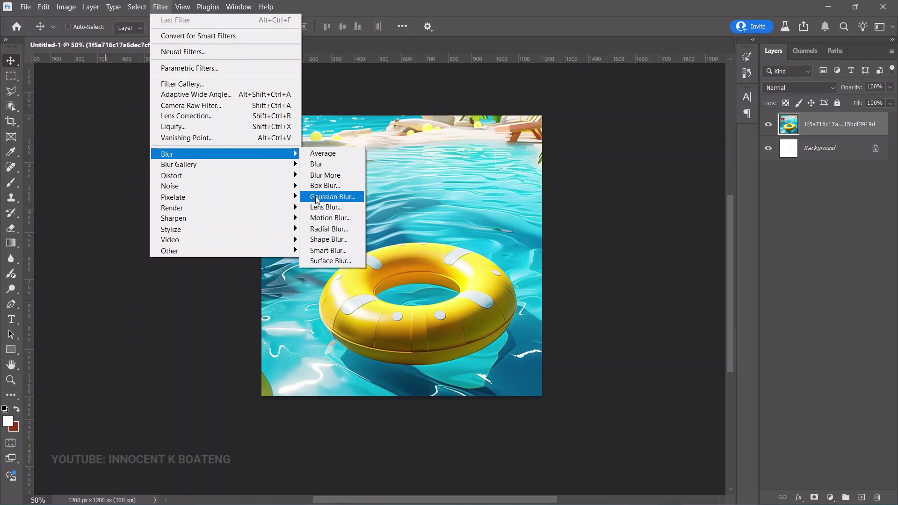
pyautogui.click(313, 198)
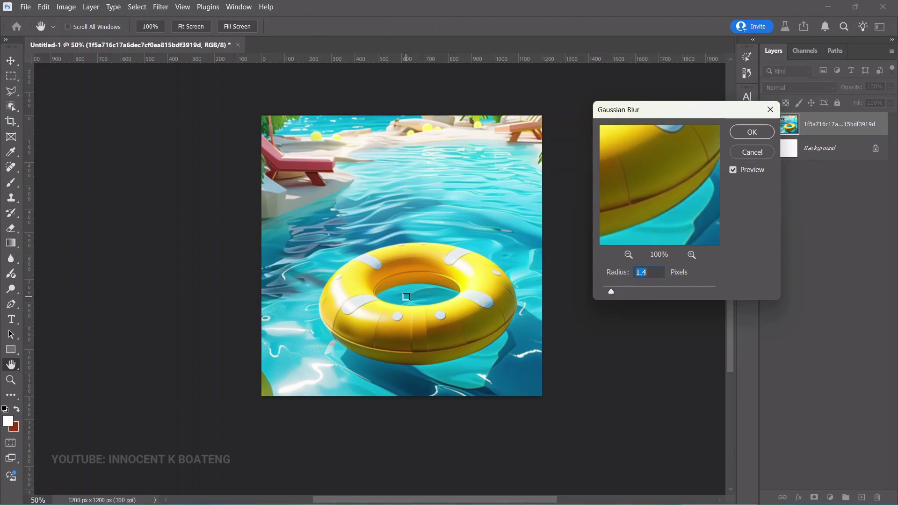
pyautogui.moveTo(610, 293); pyautogui.dragTo(617, 291)
pyautogui.click(751, 135)
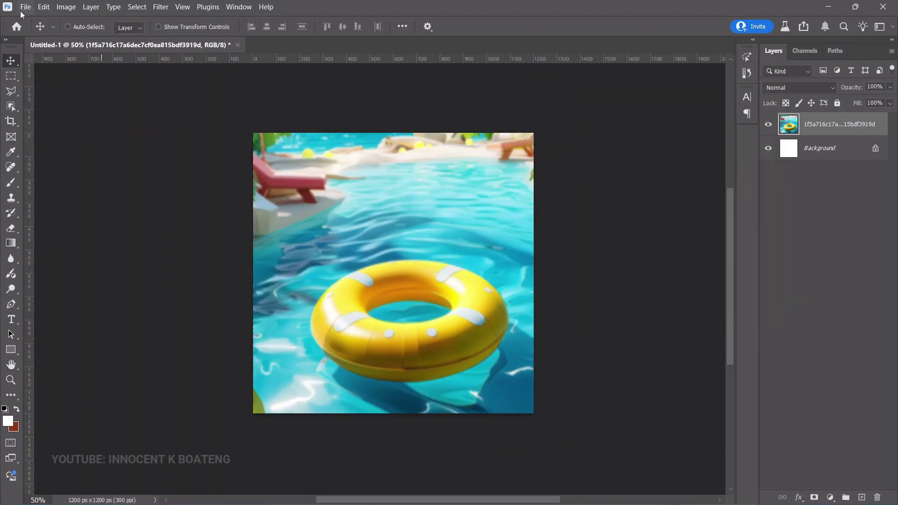
# Step: Place the waterdrop background image as embedded and shift it up to cover the canvas's upper edge
pyautogui.click(21, 10)
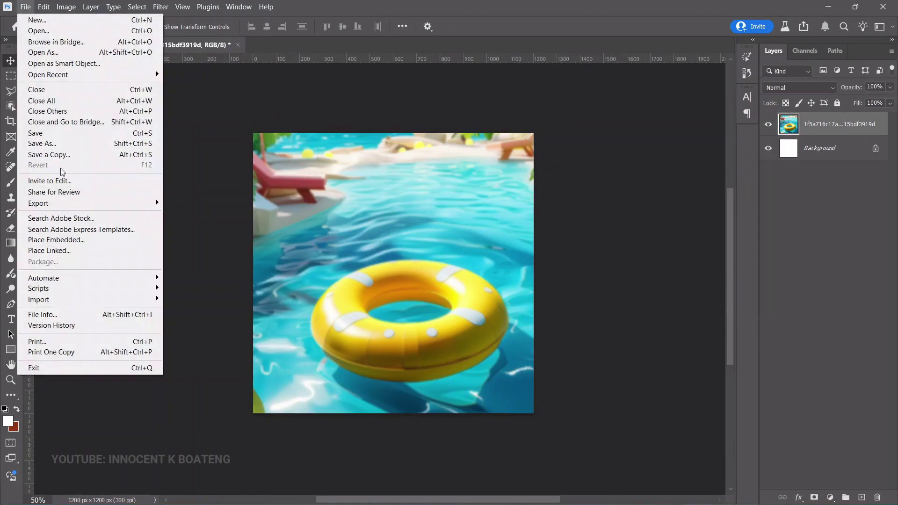
pyautogui.click(82, 240)
pyautogui.scroll(-5, 386, 166)
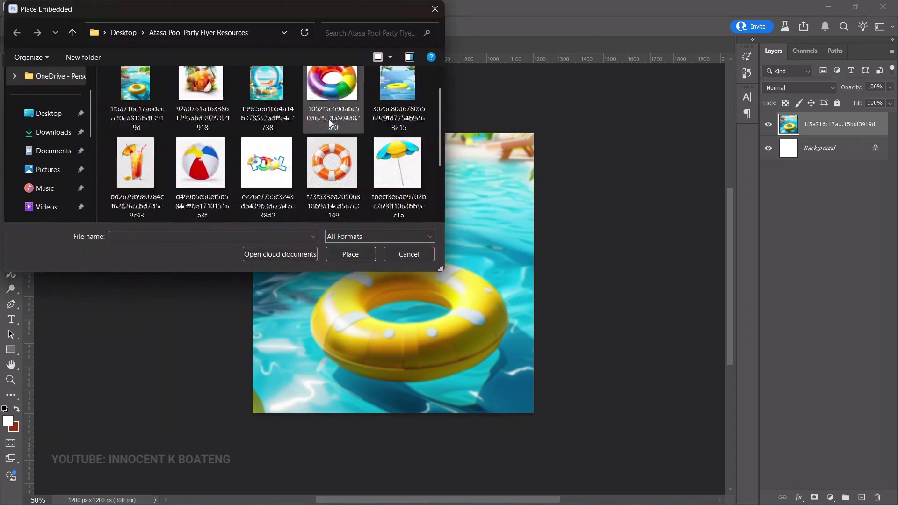
pyautogui.doubleClick(199, 186)
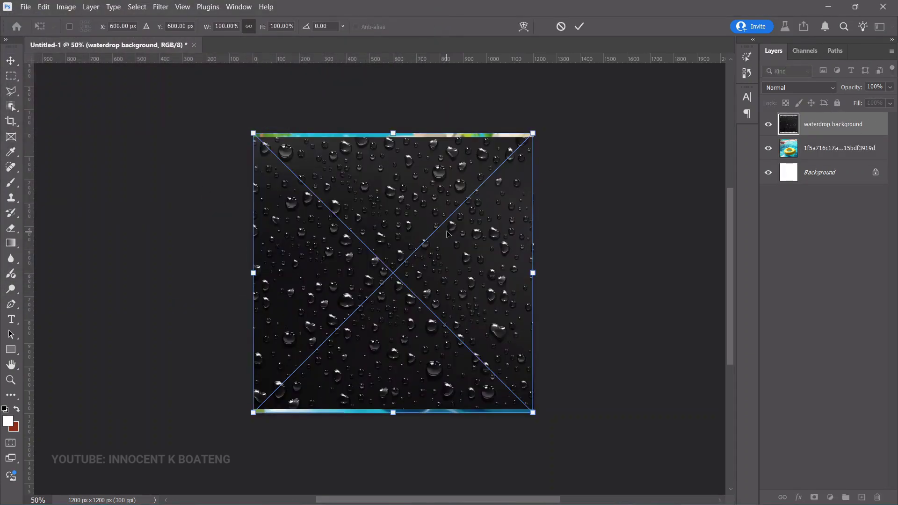
pyautogui.moveTo(449, 229); pyautogui.dragTo(453, 209)
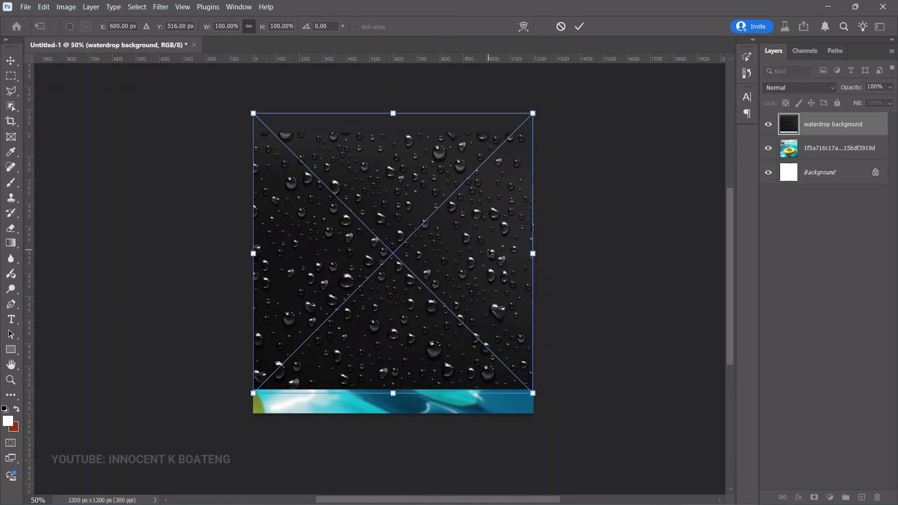
pyautogui.press('Return')
# Step: Rasterize the waterdrop background layer and blend it with Soft Light at 60% opacity
pyautogui.rightClick(844, 136)
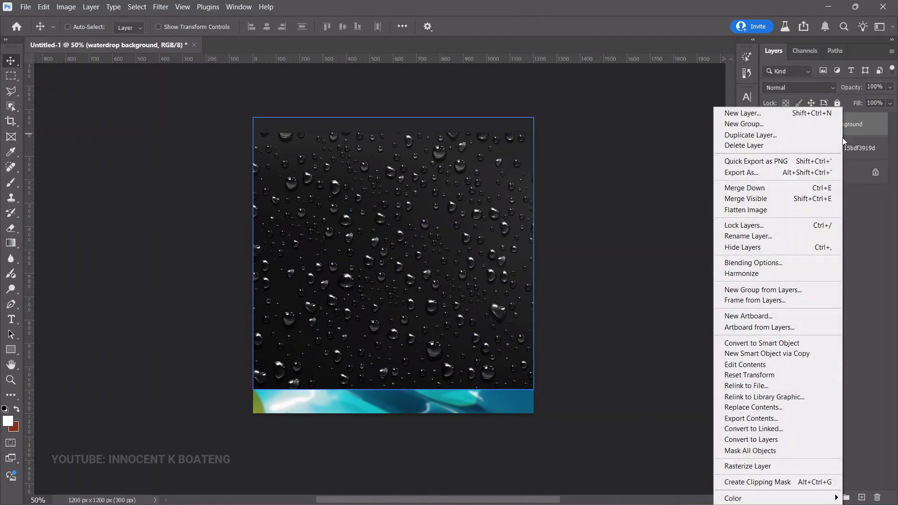
pyautogui.click(760, 467)
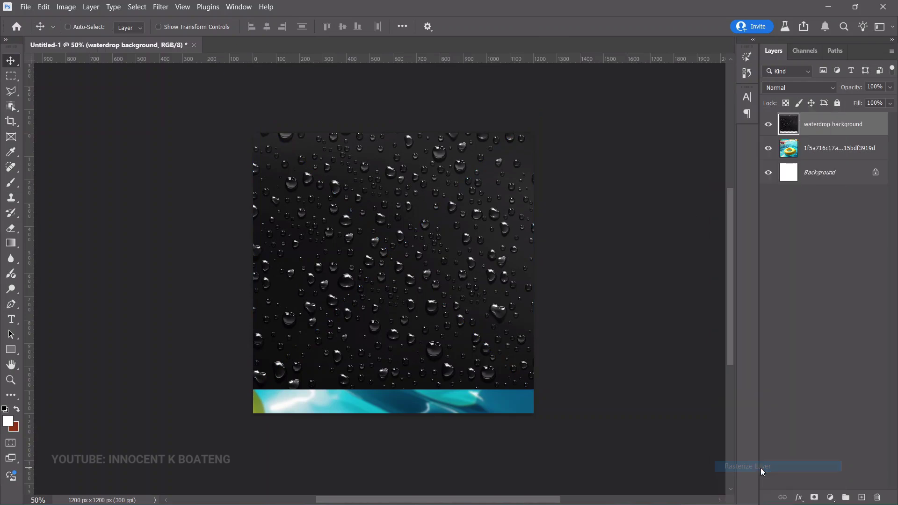
pyautogui.click(814, 88)
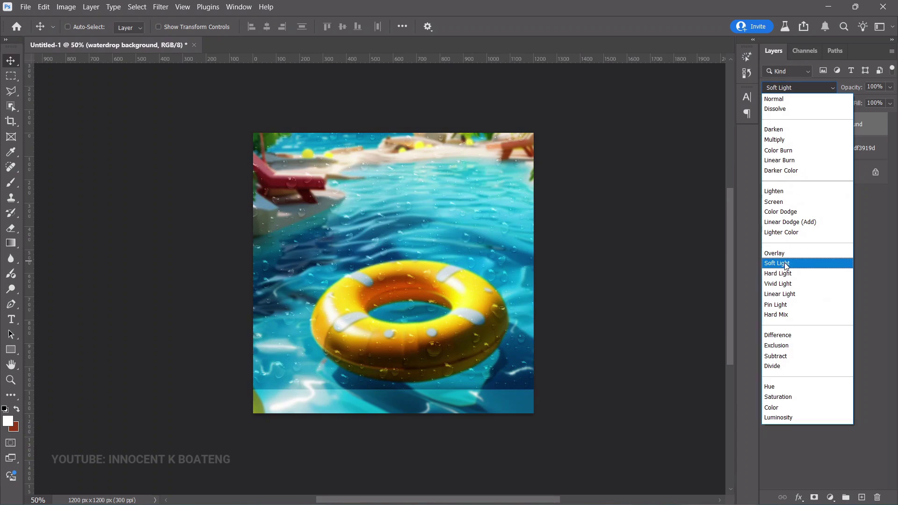
pyautogui.click(785, 264)
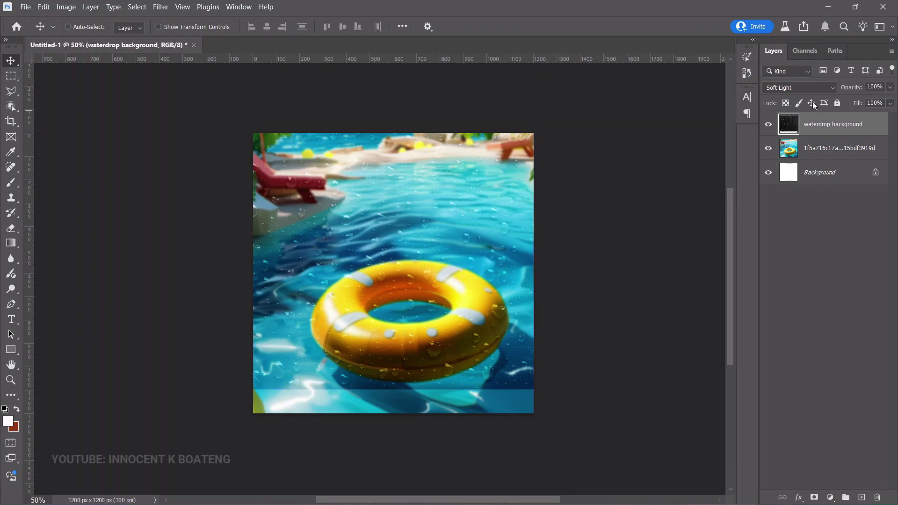
pyautogui.moveTo(855, 88); pyautogui.dragTo(833, 94)
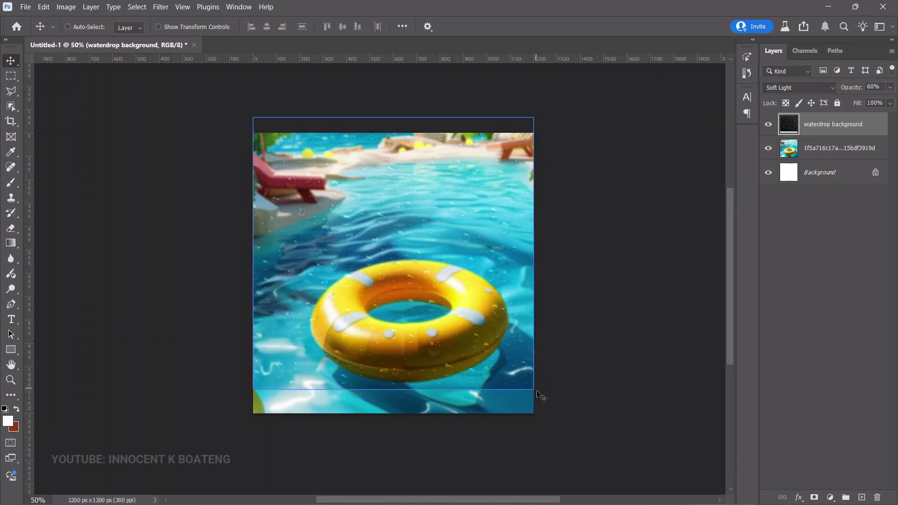
# Step: Add a layer mask to the waterdrop layer and paint out its hard lower edge with a soft black brush of size 600
pyautogui.press('z')
pyautogui.click(440, 404)
pyautogui.moveTo(441, 397); pyautogui.dragTo(449, 361)
pyautogui.hotkey('ctrl', 'alt', 'space')
pyautogui.keyDown('ctrl'); pyautogui.keyDown('alt'); pyautogui.click(456, 320); pyautogui.keyUp('alt'); pyautogui.keyUp('ctrl')
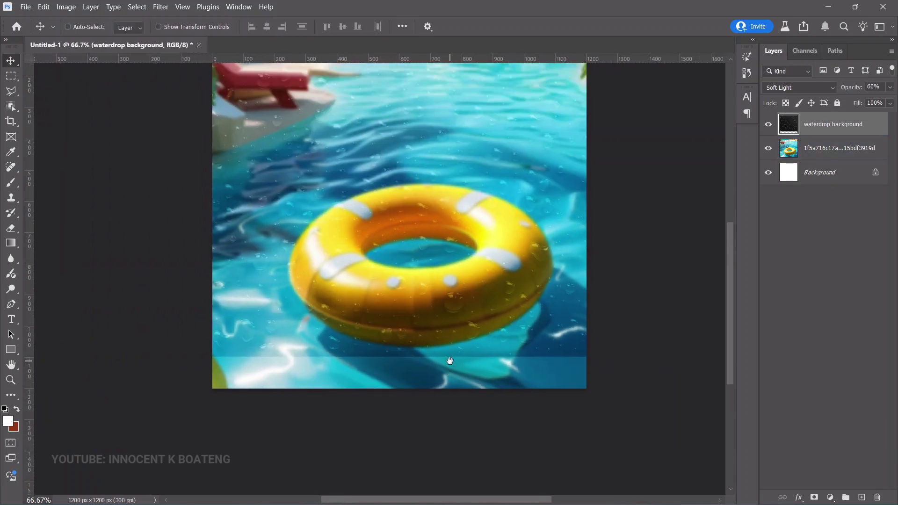
pyautogui.click(814, 497)
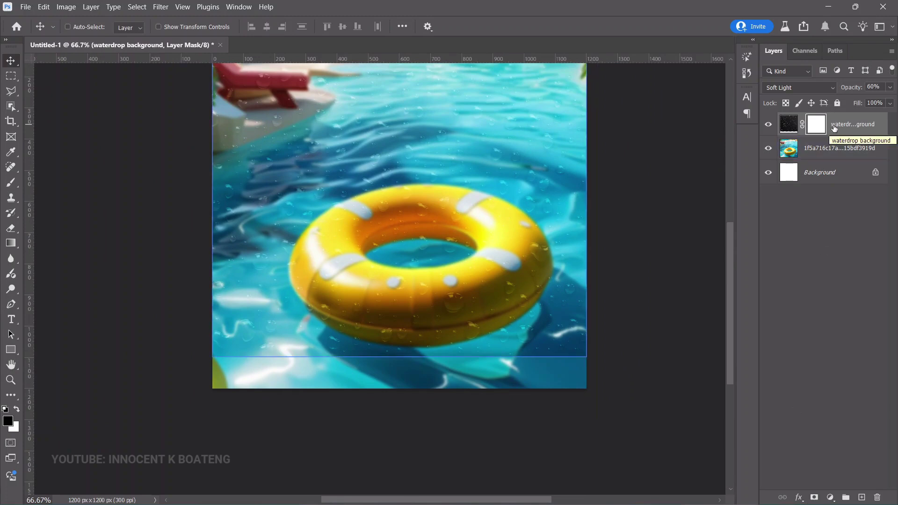
pyautogui.press('b')
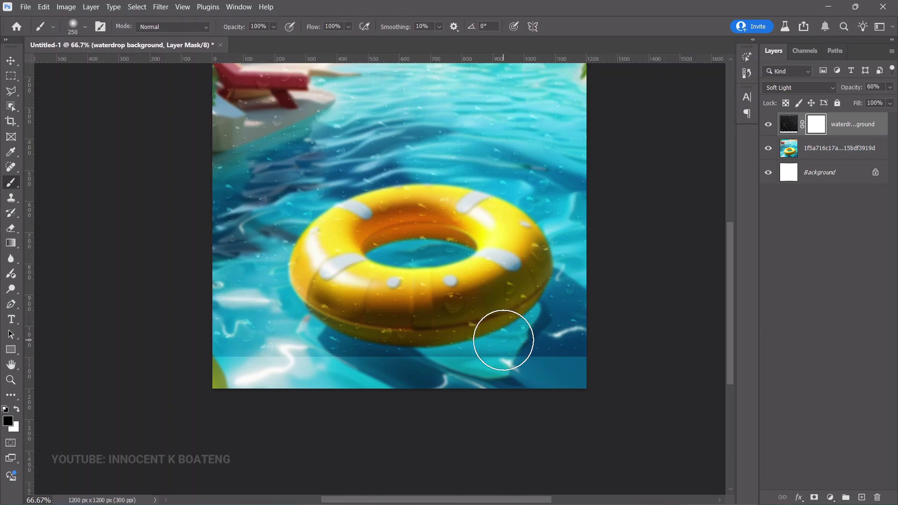
pyautogui.press(']')
pyautogui.press(']')
pyautogui.press(']')
pyautogui.press(']')
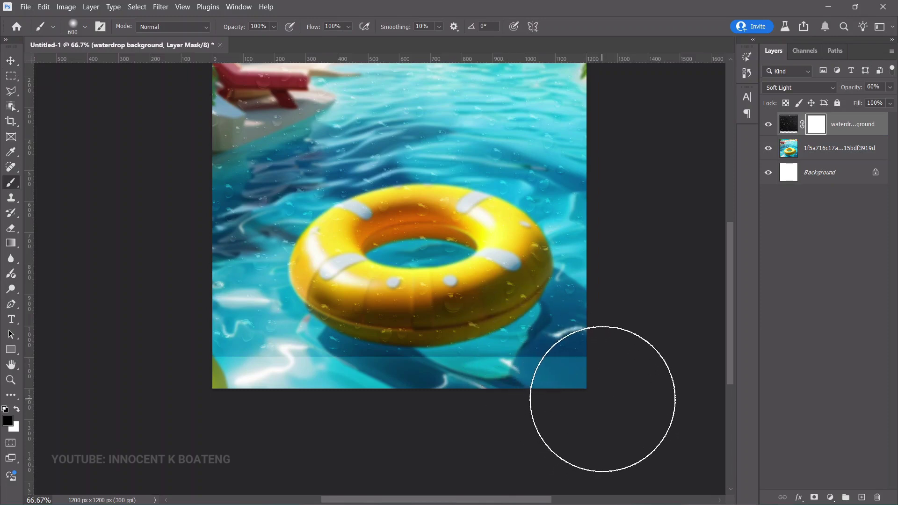
pyautogui.moveTo(597, 401)
pyautogui.mouseDown()
pyautogui.moveTo(513, 400)
pyautogui.moveTo(160, 356)
pyautogui.moveTo(555, 381)
pyautogui.moveTo(423, 373)
pyautogui.mouseUp()
# Step: Move the masked waterdrop layer further up over the pool image
pyautogui.scroll(2, 424, 374)
pyautogui.press('v')
pyautogui.moveTo(510, 404); pyautogui.dragTo(512, 324)
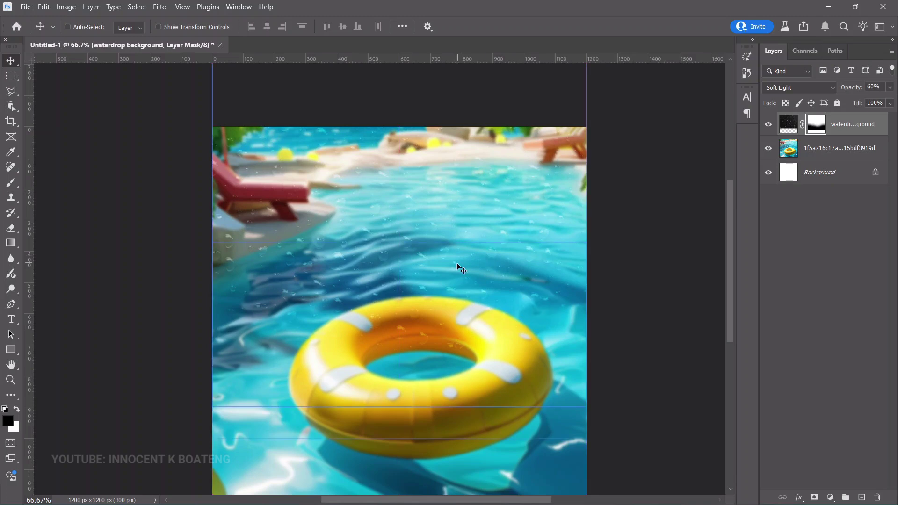
pyautogui.scroll(1, 437, 281)
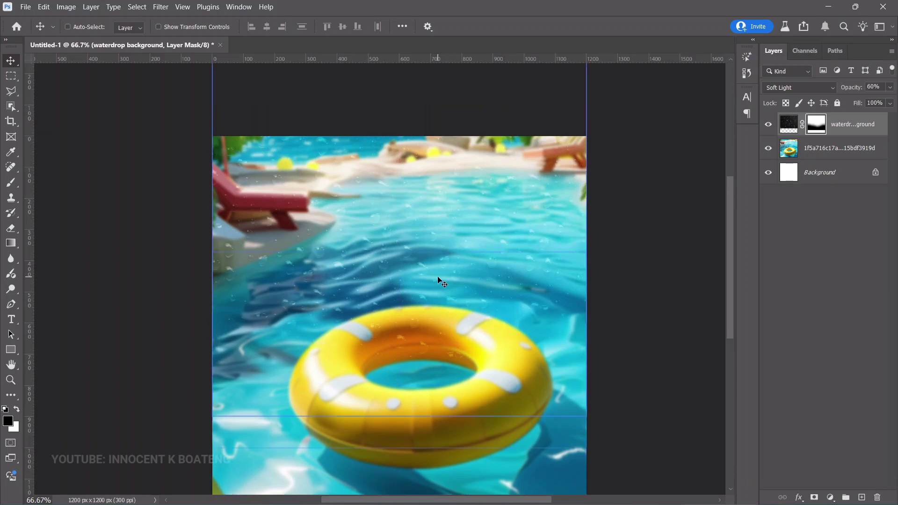
# Step: Open the beach ball image from the Atasa Pool Party Flyer Resources folder and unlock its background layer
pyautogui.hotkey('ctrl', '-')
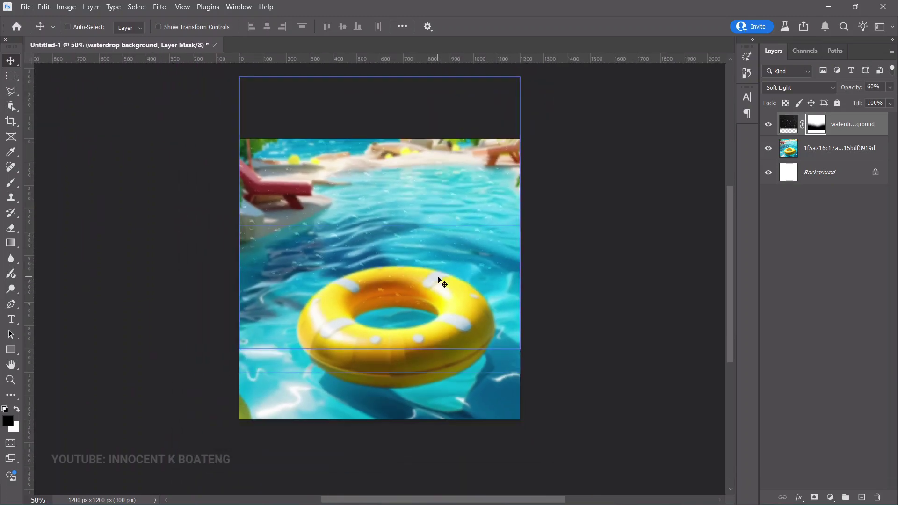
pyautogui.hotkey('ctrl', '+')
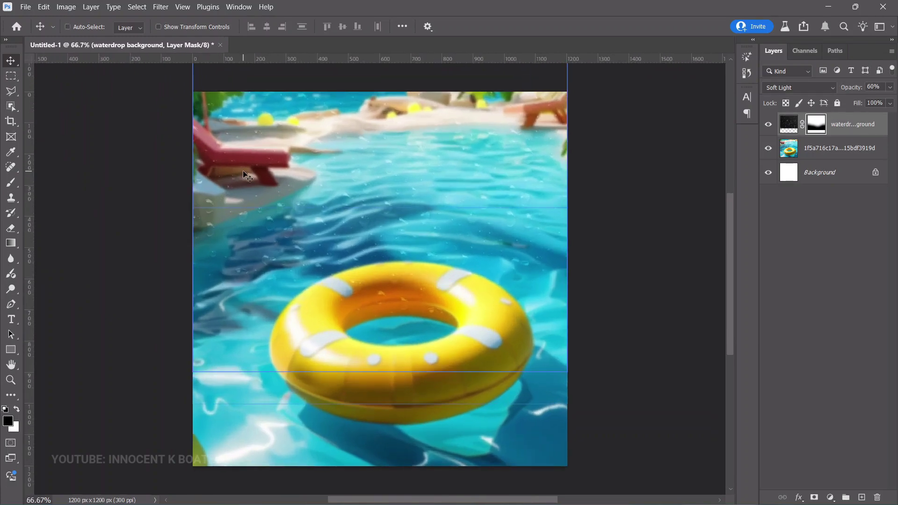
pyautogui.hotkey('ctrl', 'o')
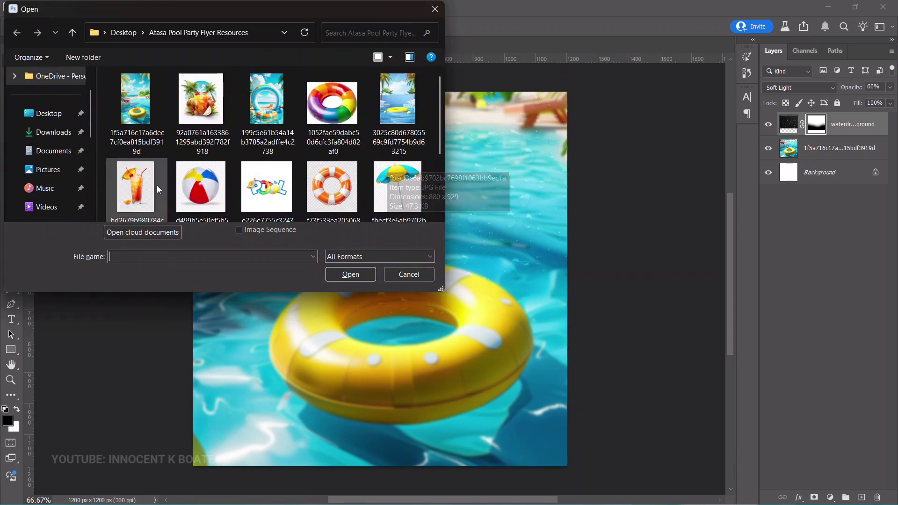
pyautogui.doubleClick(202, 192)
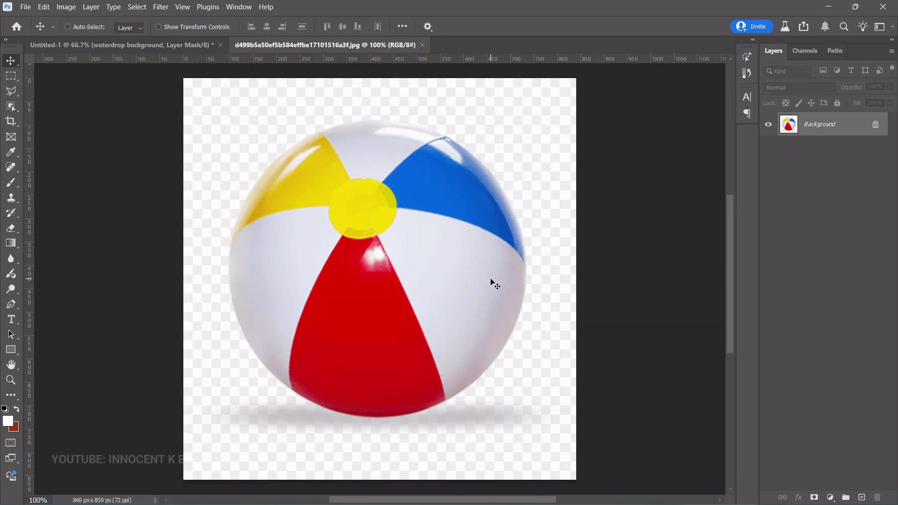
pyautogui.click(875, 125)
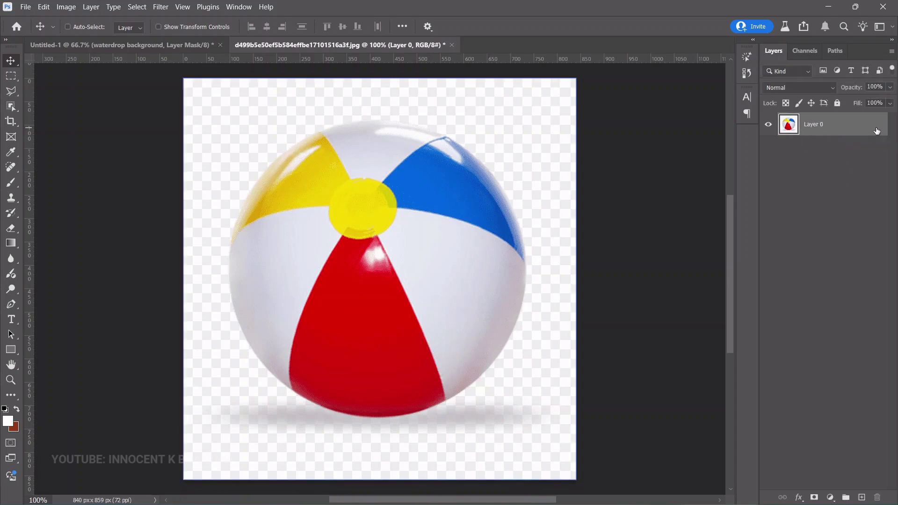
pyautogui.keyDown('alt'); pyautogui.click(627, 216); pyautogui.keyUp('alt')
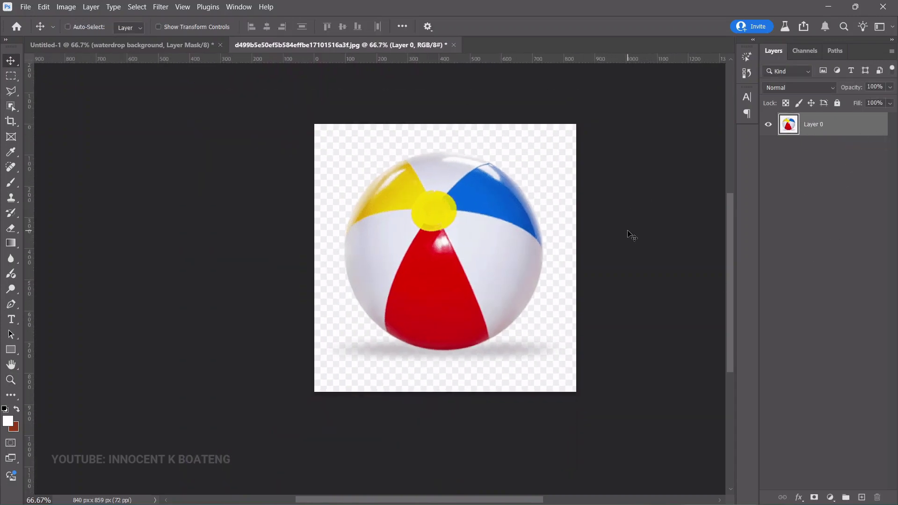
pyautogui.rightClick(628, 235)
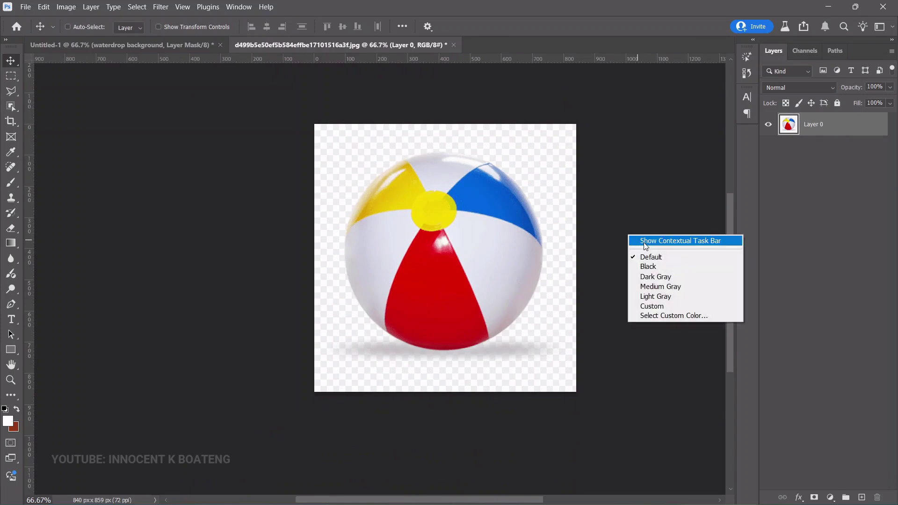
pyautogui.click(645, 241)
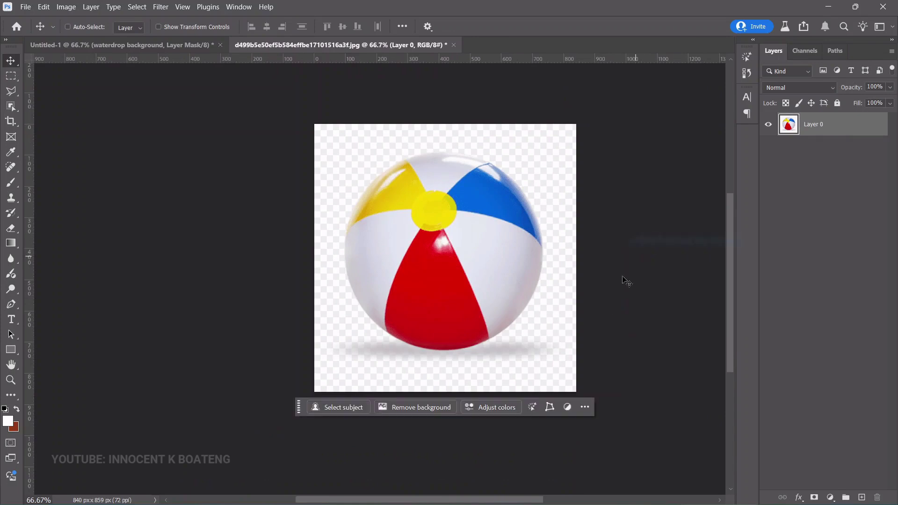
pyautogui.click(436, 408)
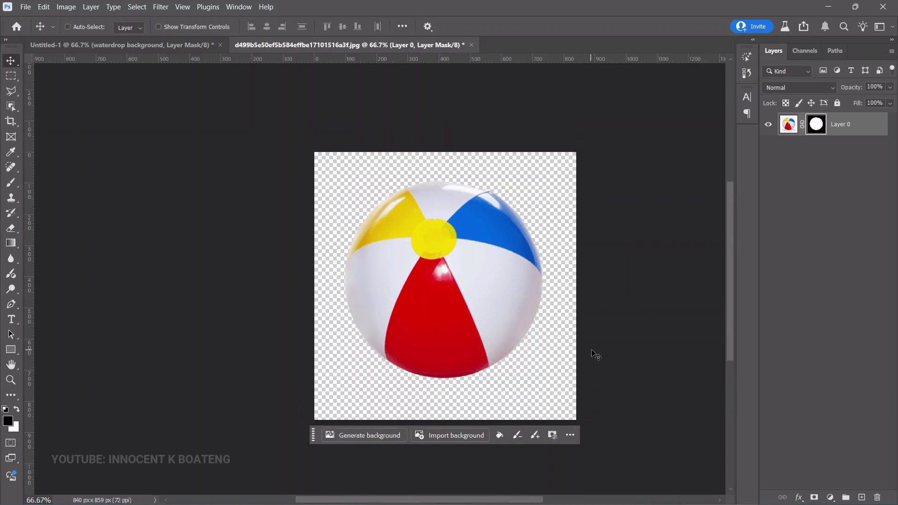
pyautogui.hotkey('ctrl', 'z')
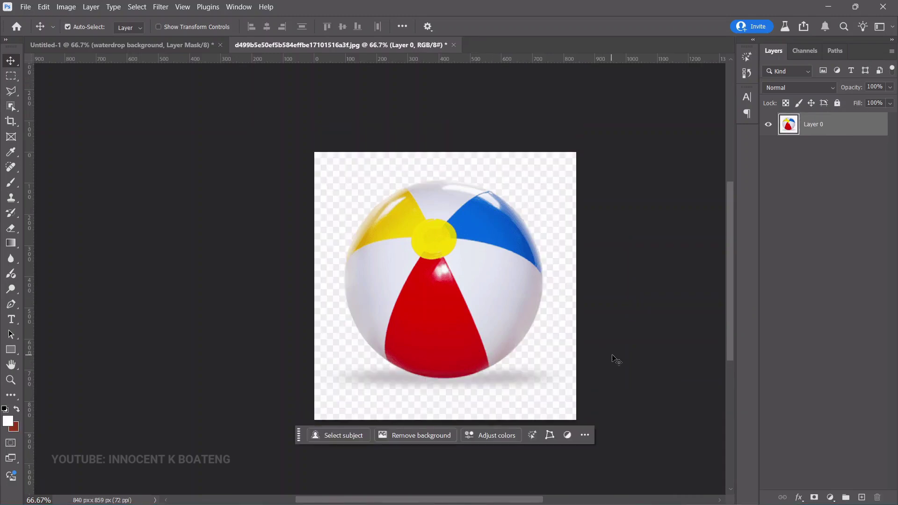
pyautogui.rightClick(620, 366)
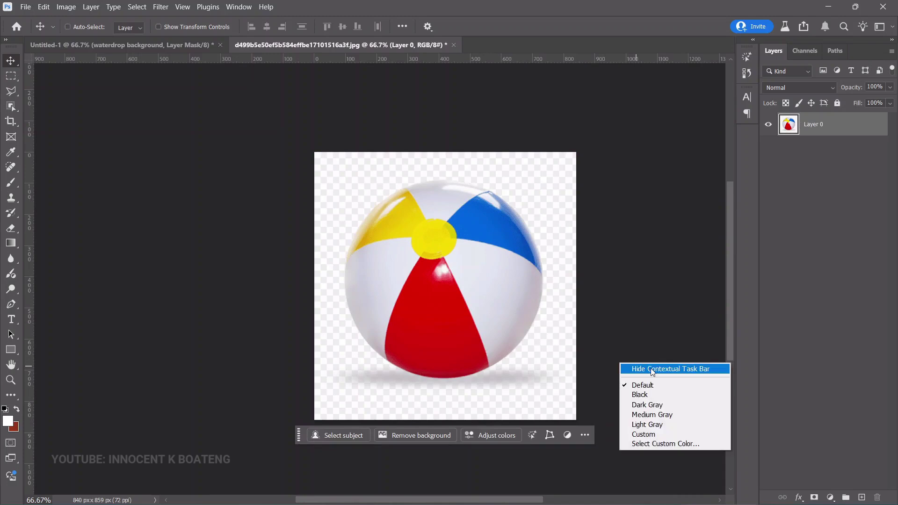
pyautogui.click(652, 370)
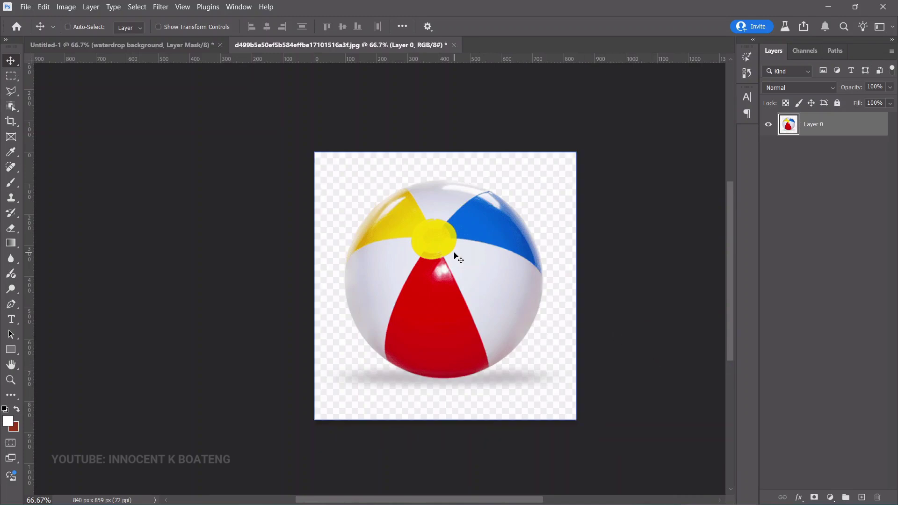
# Step: Remove the beach ball's background with the Remove Background quick action
pyautogui.click(239, 6)
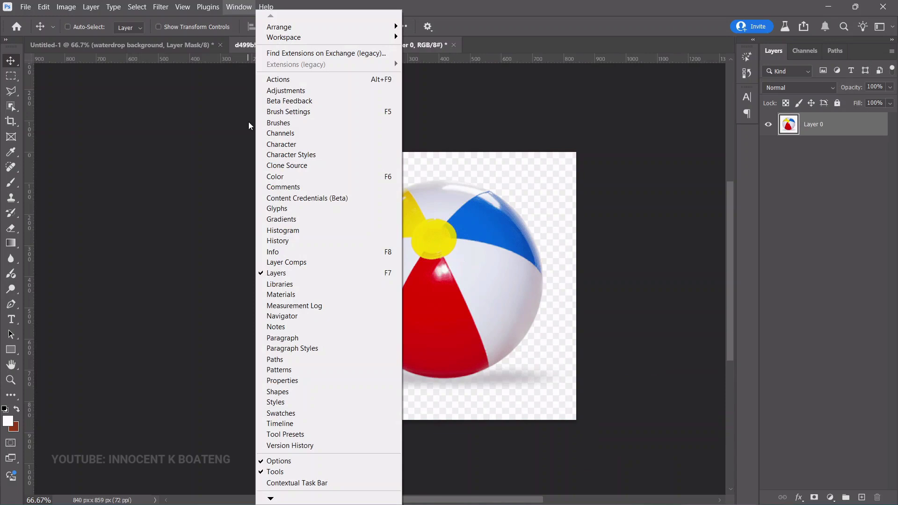
pyautogui.click(282, 380)
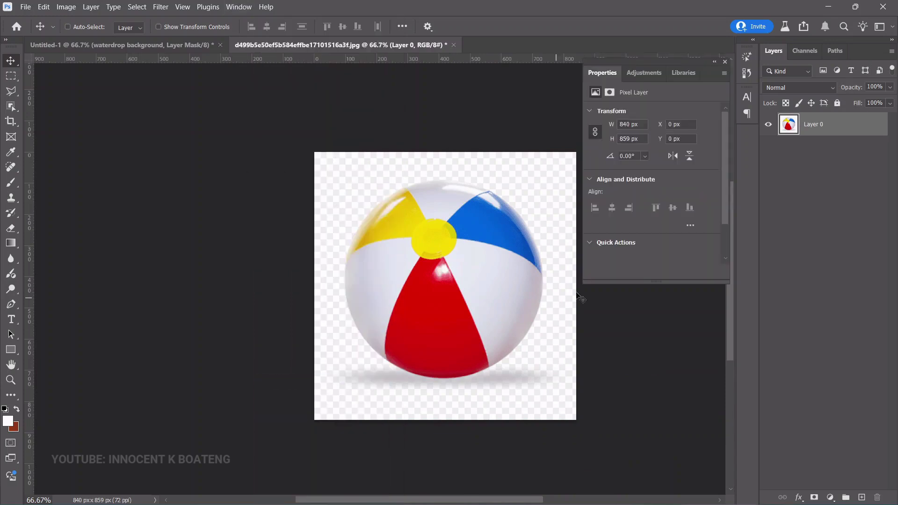
pyautogui.click(622, 248)
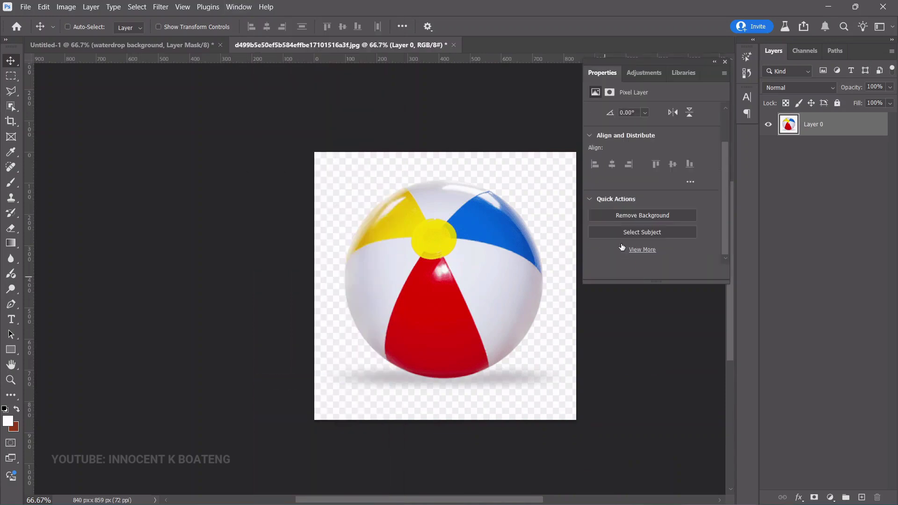
pyautogui.click(636, 217)
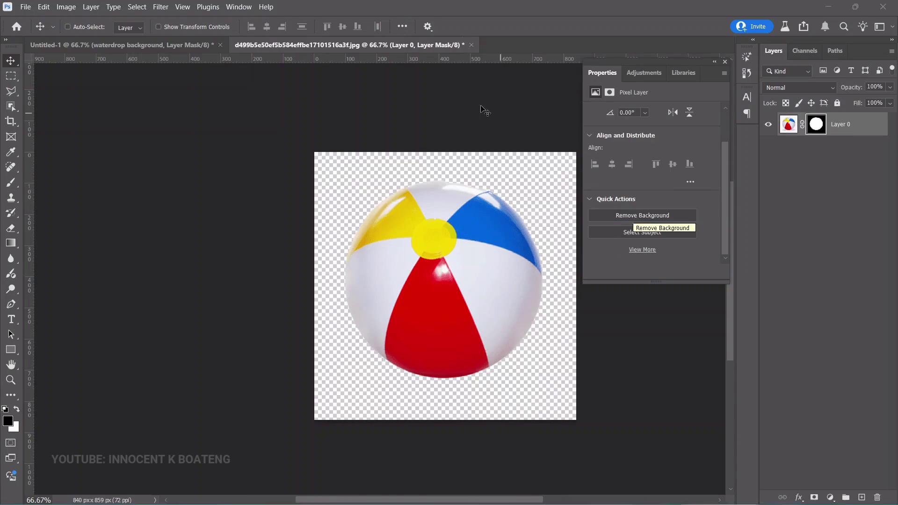
# Step: Bring the cut-out beach ball into the flyer, scale it to about 424 px wide and place it partly off the canvas's right edge
pyautogui.moveTo(554, 269); pyautogui.dragTo(564, 286)
pyautogui.hotkey('ctrl', 't')
pyautogui.moveTo(397, 401); pyautogui.dragTo(485, 312)
pyautogui.moveTo(521, 262); pyautogui.dragTo(502, 270)
pyautogui.press('Return')
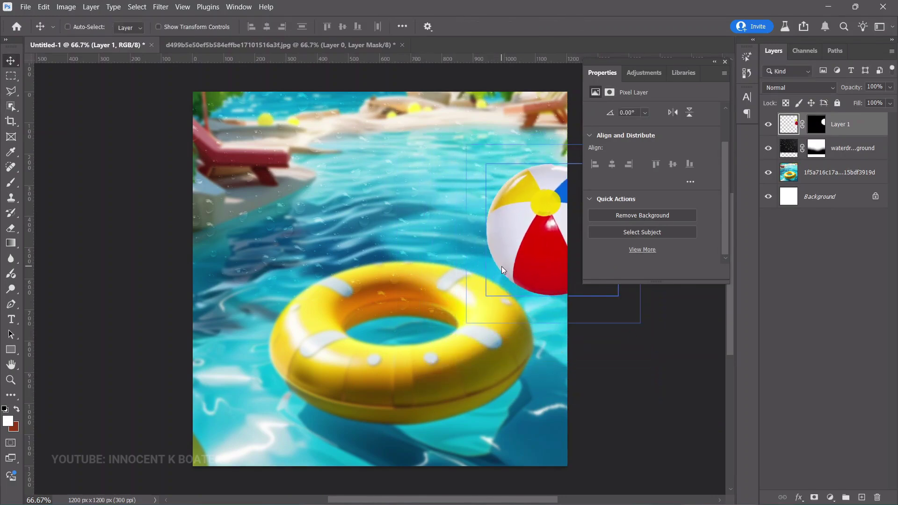
# Step: Convert the beach ball layer to a smart object and apply a Gaussian Blur with a 9.6-pixel radius
pyautogui.rightClick(840, 127)
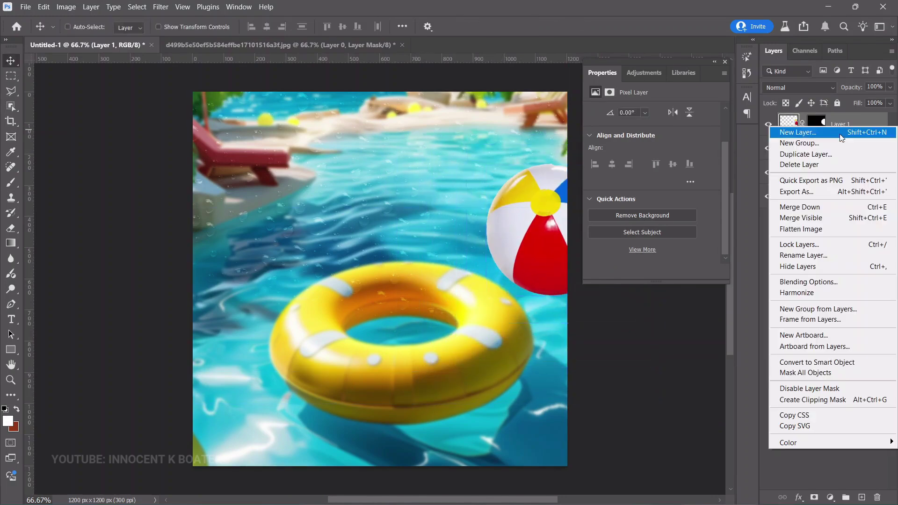
pyautogui.click(818, 363)
pyautogui.click(161, 7)
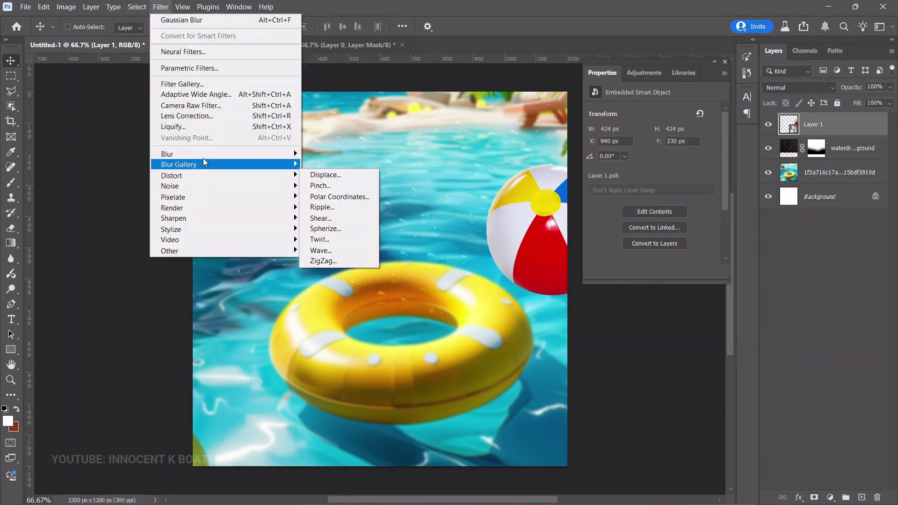
pyautogui.moveTo(201, 154)
pyautogui.click(332, 196)
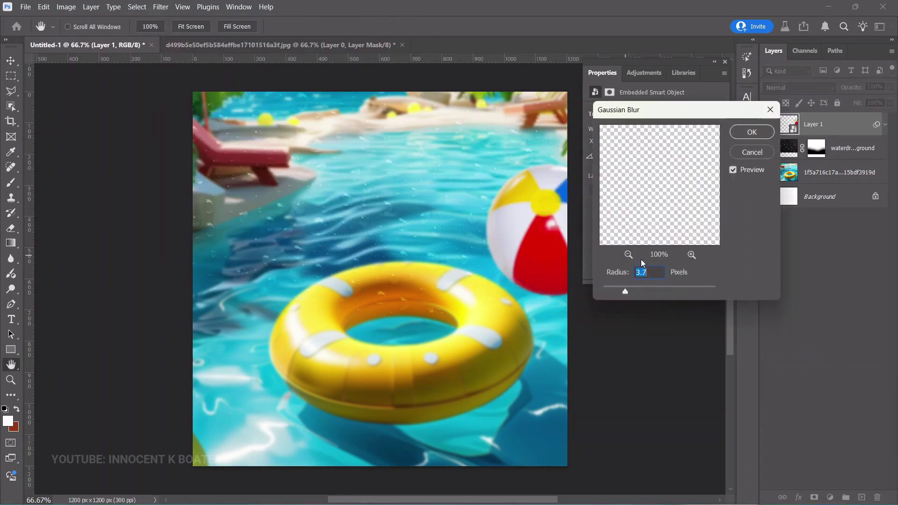
pyautogui.moveTo(635, 290); pyautogui.dragTo(646, 290)
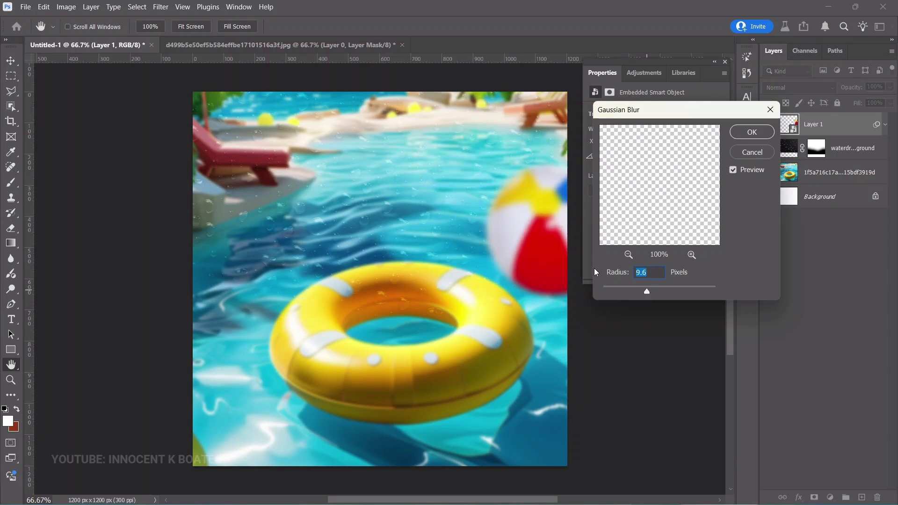
pyautogui.click(751, 132)
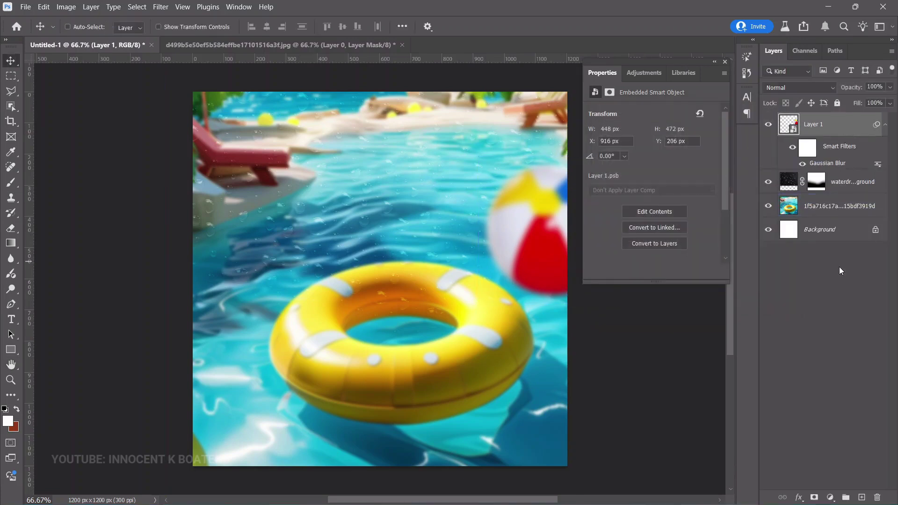
# Step: Add a Curves adjustment layer above the ball and darken the midtones from input 127 to output 119
pyautogui.click(830, 497)
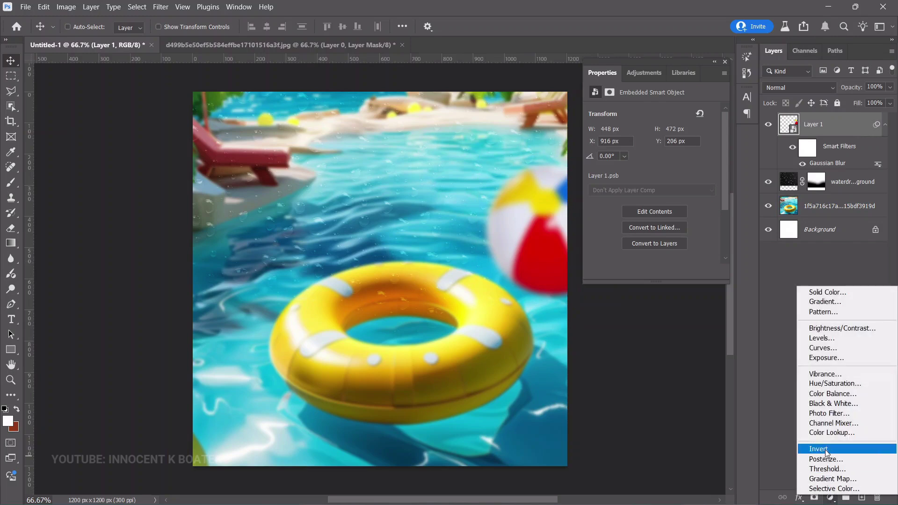
pyautogui.click(826, 348)
pyautogui.moveTo(660, 195); pyautogui.dragTo(659, 193)
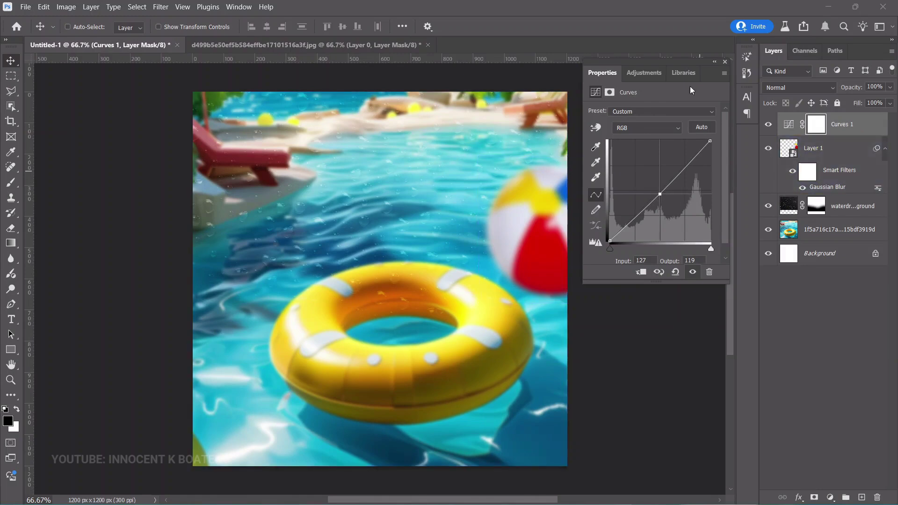
pyautogui.click(725, 61)
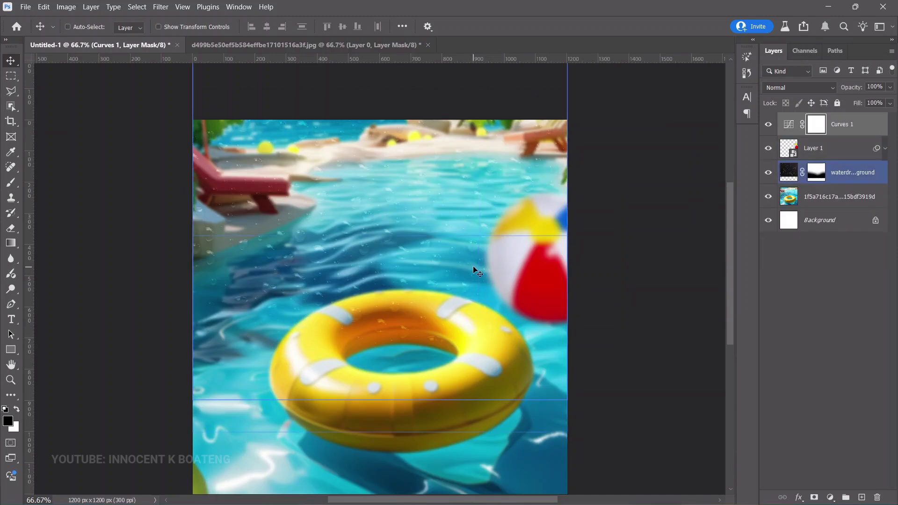
# Step: Close the beach ball document without saving its changes
pyautogui.moveTo(472, 266); pyautogui.dragTo(495, 229)
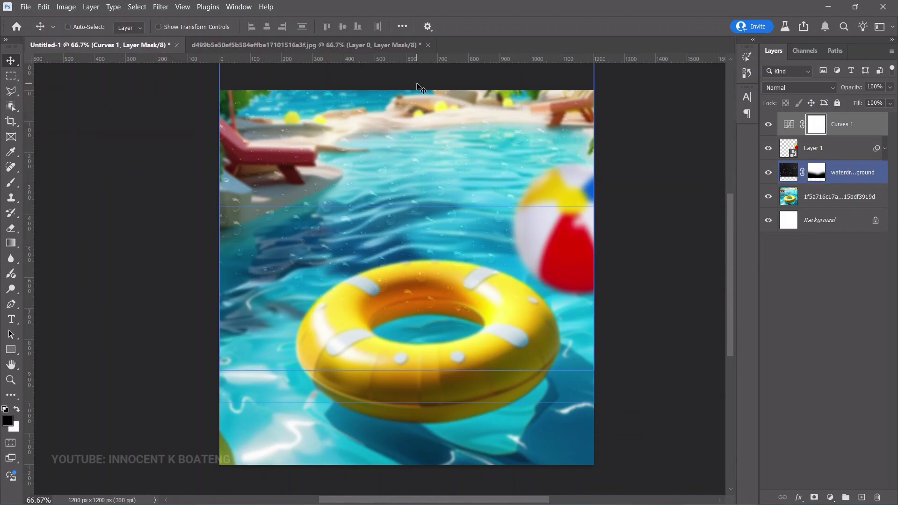
pyautogui.click(428, 44)
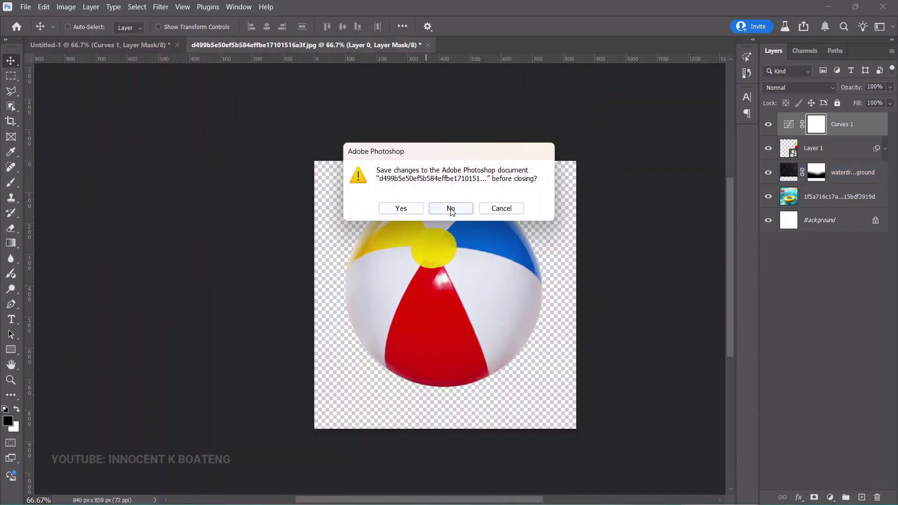
pyautogui.click(450, 207)
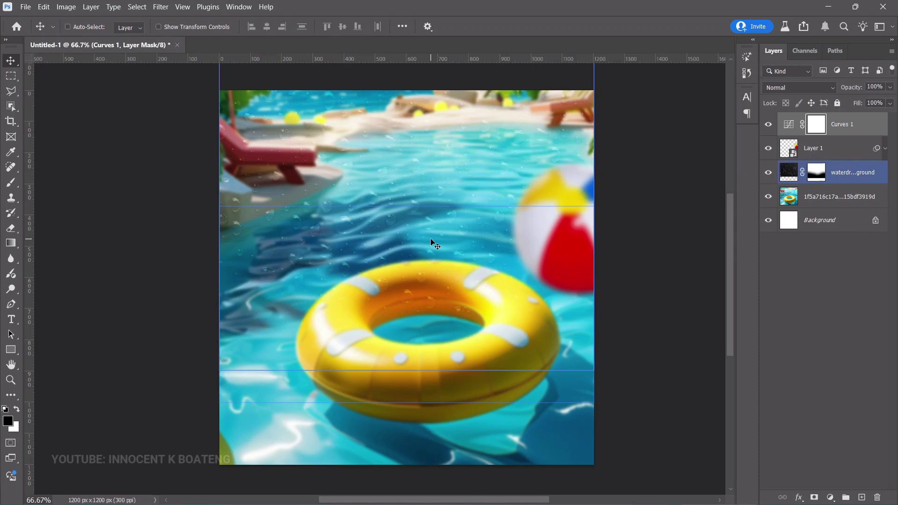
# Step: Open the POOL lettering image, unlock its background layer and remove the white background
pyautogui.hotkey('ctrl', 'o')
pyautogui.doubleClick(275, 192)
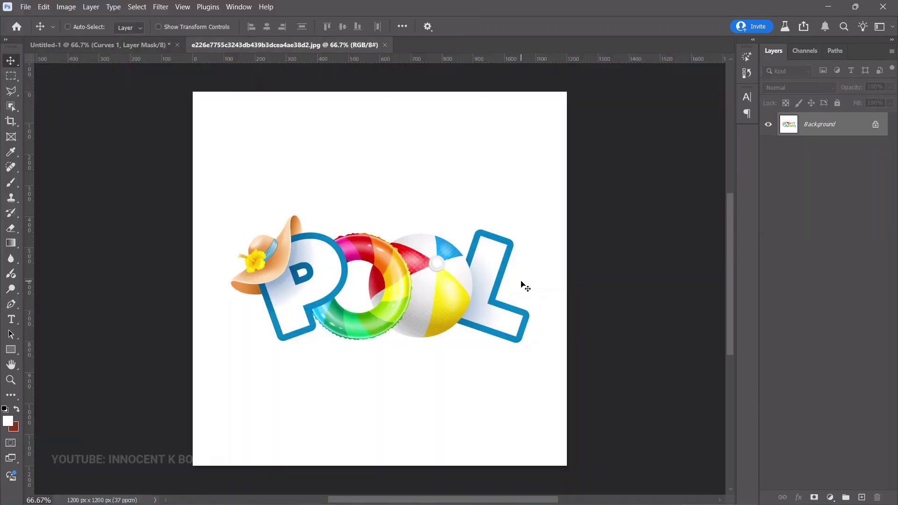
pyautogui.click(876, 130)
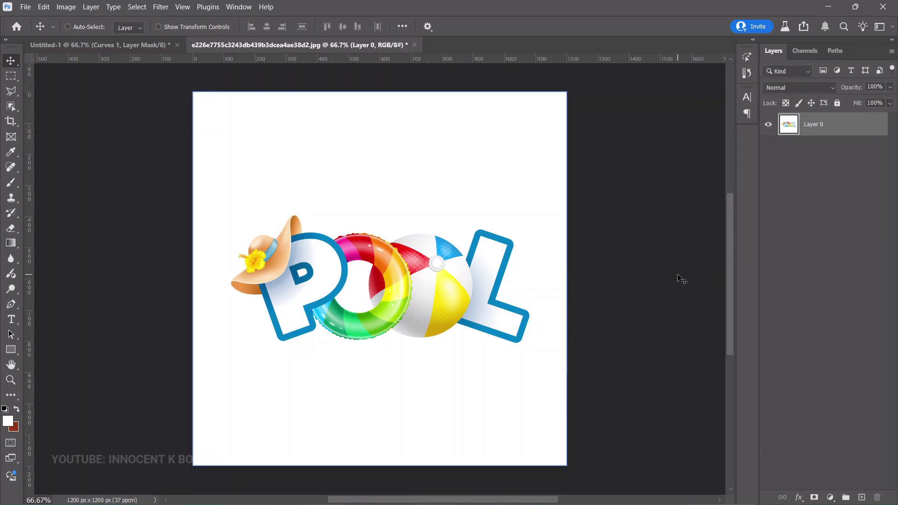
pyautogui.rightClick(653, 274)
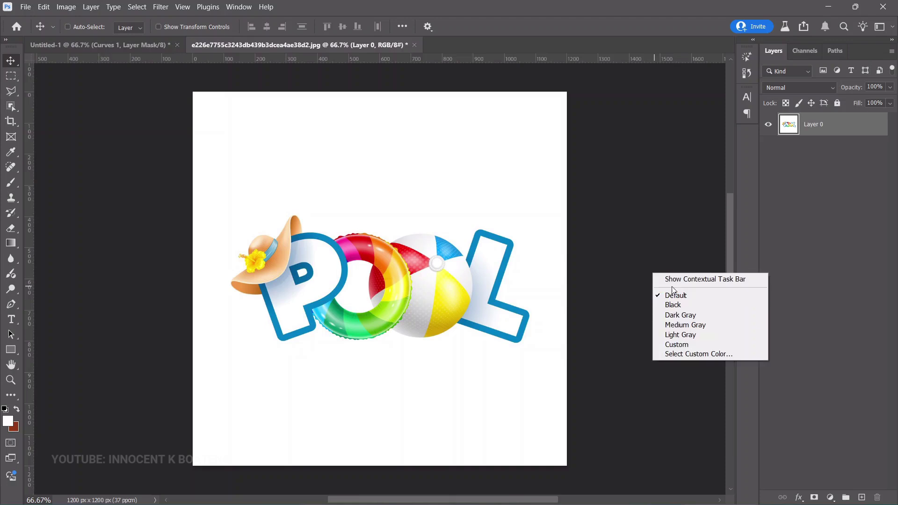
pyautogui.click(673, 280)
pyautogui.click(355, 484)
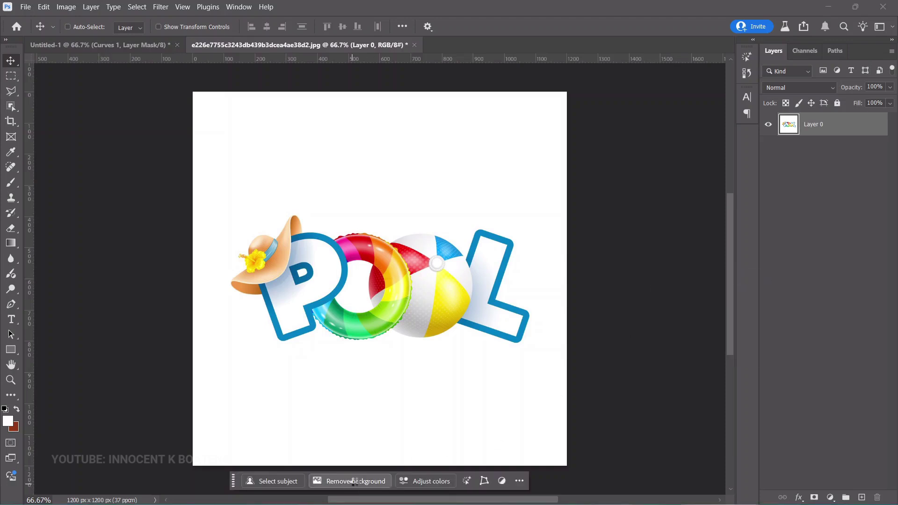
# Step: Bring the cut-out POOL lettering into the flyer above the swim ring and enlarge it to 110.74%
pyautogui.moveTo(417, 298); pyautogui.dragTo(503, 280)
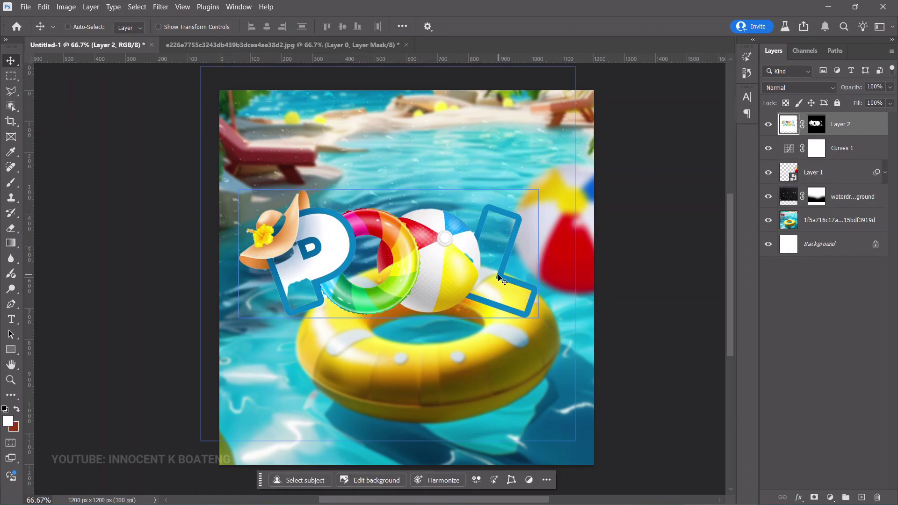
pyautogui.hotkey('ctrl', 't')
pyautogui.moveTo(575, 437); pyautogui.dragTo(611, 466)
pyautogui.moveTo(572, 424); pyautogui.dragTo(550, 404)
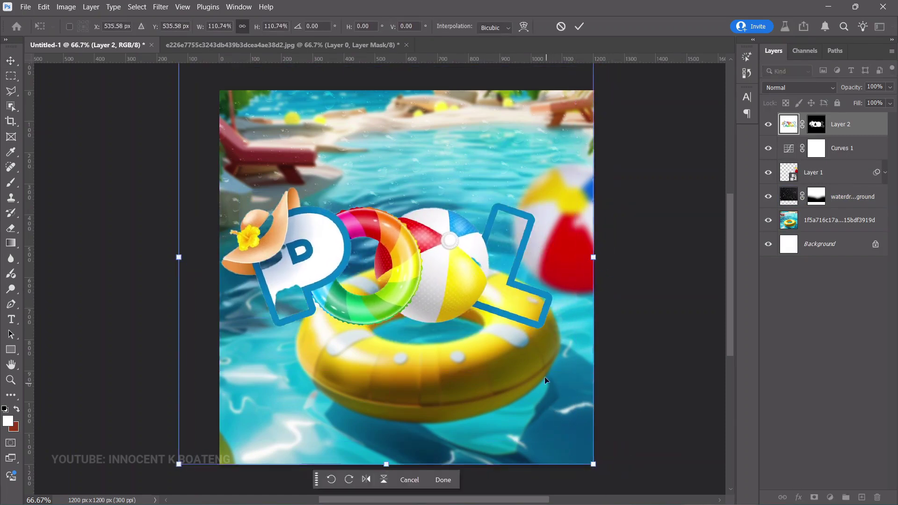
pyautogui.press('Return')
# Step: Center the POOL lettering horizontally on the canvas and clear the selection
pyautogui.hotkey('ctrl', 'a')
pyautogui.click(268, 27)
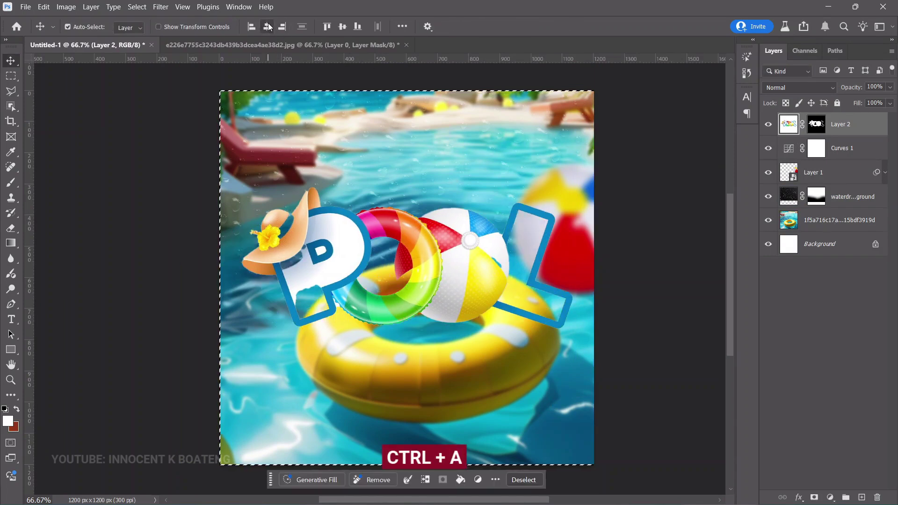
pyautogui.hotkey('ctrl', 'd')
pyautogui.press('z')
pyautogui.click(474, 306)
pyautogui.press('v')
pyautogui.moveTo(499, 224); pyautogui.dragTo(502, 186)
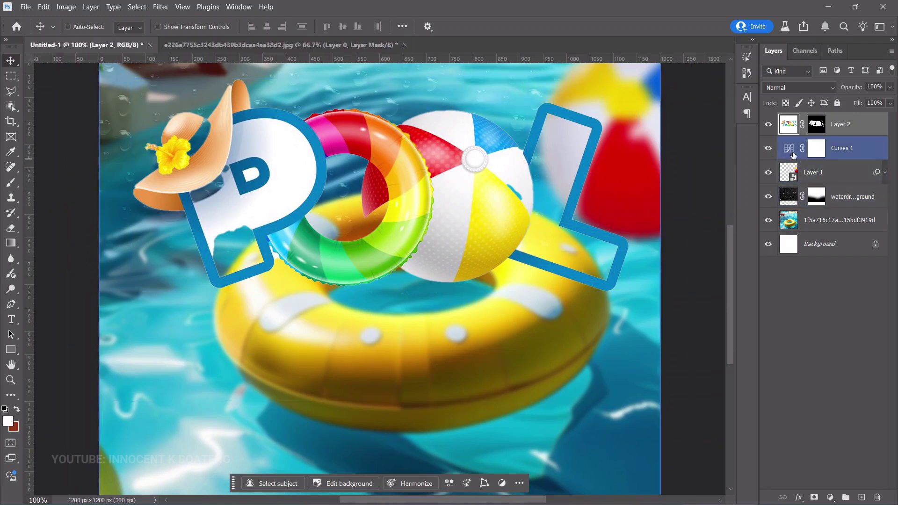
# Step: Add an empty layer directly above the Curves 1 adjustment, beneath the POOL lettering
pyautogui.scroll(3, 584, 211)
pyautogui.click(846, 147)
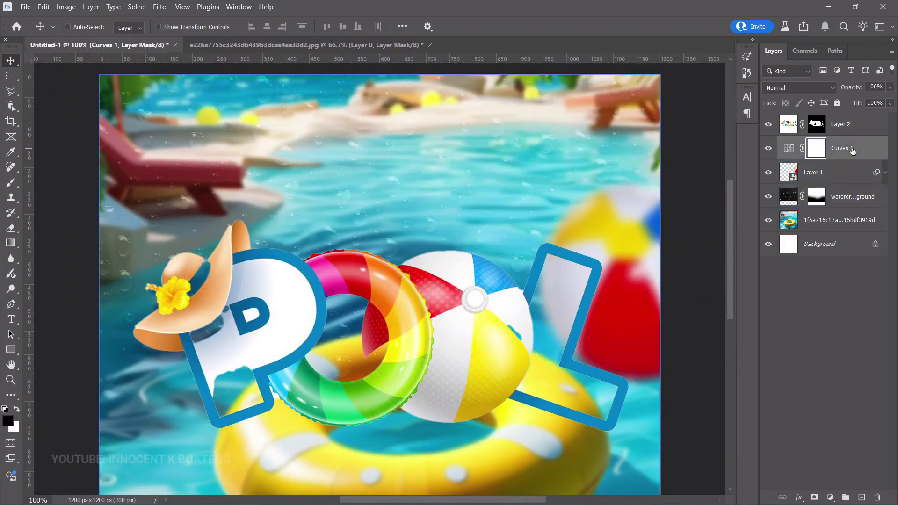
pyautogui.click(865, 497)
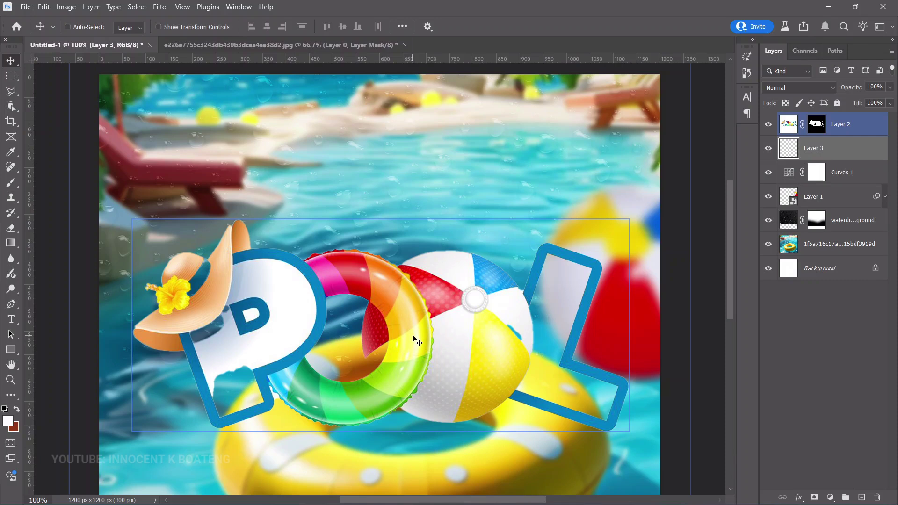
# Step: Set up a white round brush with a fully hard edge at a size of 70 px
pyautogui.scroll(-2, 412, 337)
pyautogui.scroll(1, 321, 311)
pyautogui.press('b')
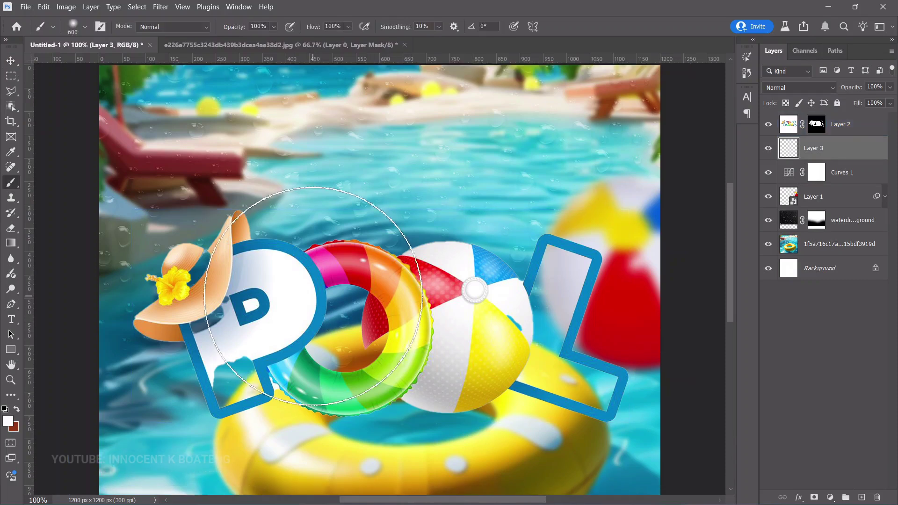
pyautogui.rightClick(314, 320)
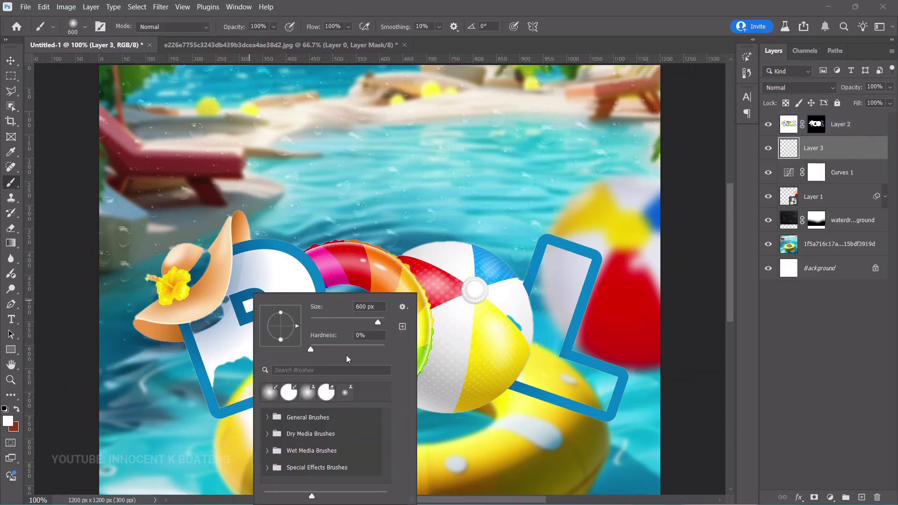
pyautogui.moveTo(347, 352); pyautogui.dragTo(393, 356)
pyautogui.press('Return')
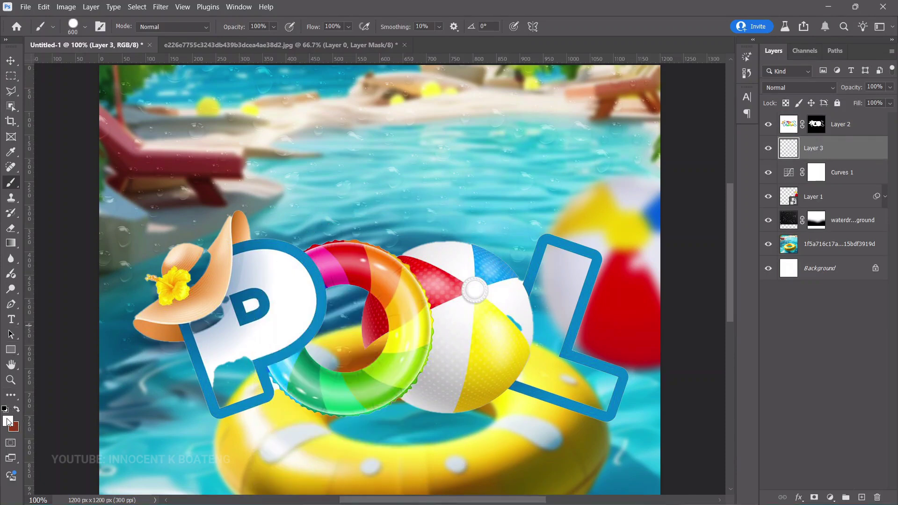
pyautogui.press('[')
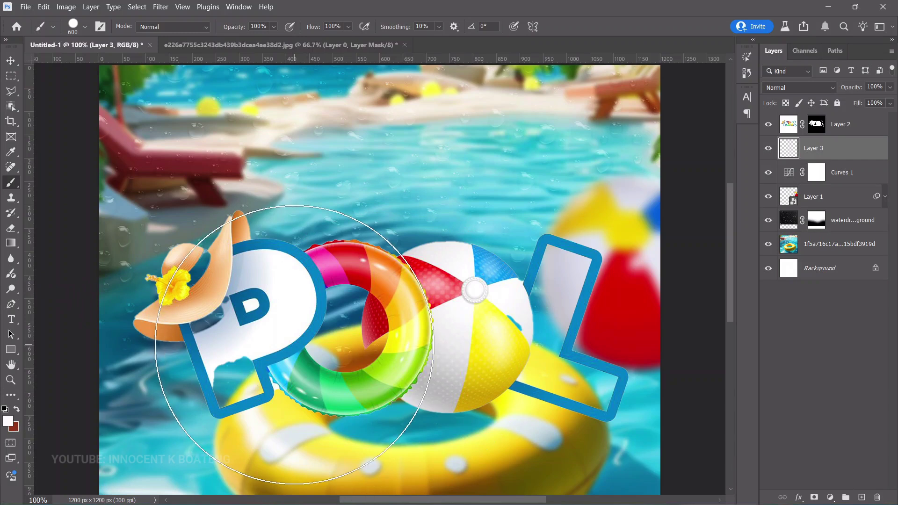
pyautogui.press('[')
pyautogui.press('[')
pyautogui.press('[')
pyautogui.press('[')
pyautogui.press('[')
pyautogui.press('[')
pyautogui.press('[')
pyautogui.press('[')
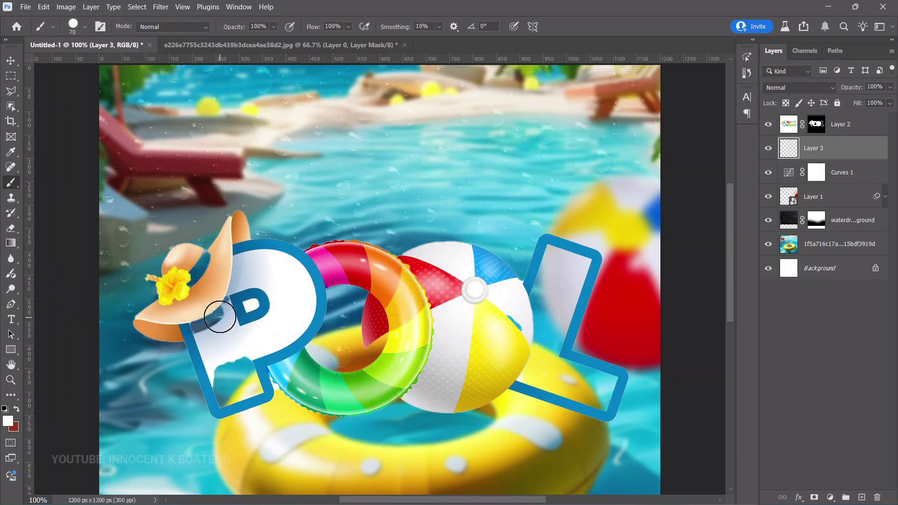
# Step: Paint white behind the transparent gaps in the hat, the P, the ring-shaped O and the L, and compare with the layer hidden
pyautogui.moveTo(225, 311)
pyautogui.mouseDown()
pyautogui.moveTo(201, 310)
pyautogui.moveTo(200, 320)
pyautogui.mouseUp()
pyautogui.scroll(-1, 205, 248)
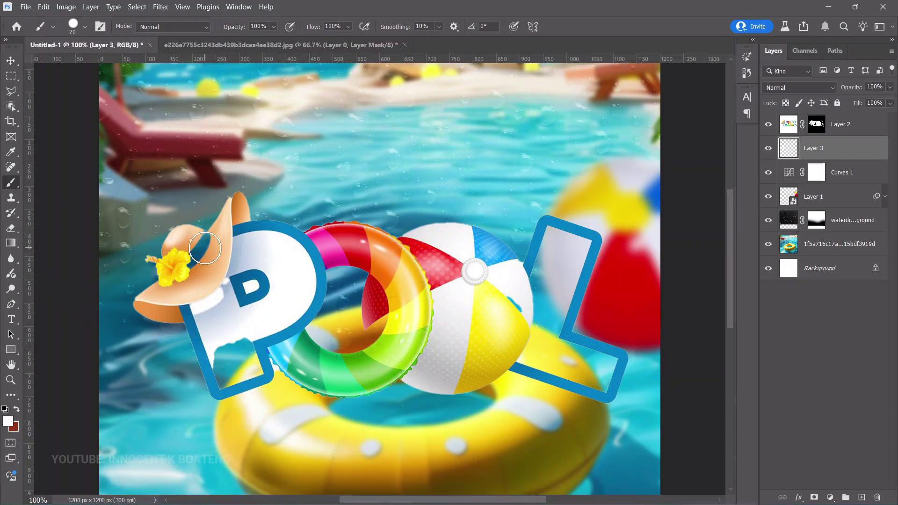
pyautogui.moveTo(205, 247); pyautogui.dragTo(196, 277)
pyautogui.moveTo(313, 338)
pyautogui.mouseDown()
pyautogui.moveTo(300, 294)
pyautogui.moveTo(378, 257)
pyautogui.moveTo(374, 290)
pyautogui.moveTo(323, 321)
pyautogui.moveTo(342, 344)
pyautogui.mouseUp()
pyautogui.moveTo(522, 317)
pyautogui.mouseDown()
pyautogui.moveTo(549, 240)
pyautogui.moveTo(571, 244)
pyautogui.moveTo(580, 250)
pyautogui.moveTo(556, 320)
pyautogui.moveTo(551, 312)
pyautogui.moveTo(607, 374)
pyautogui.mouseUp()
pyautogui.moveTo(237, 317); pyautogui.dragTo(231, 363)
pyautogui.hotkey('ctrl', '-')
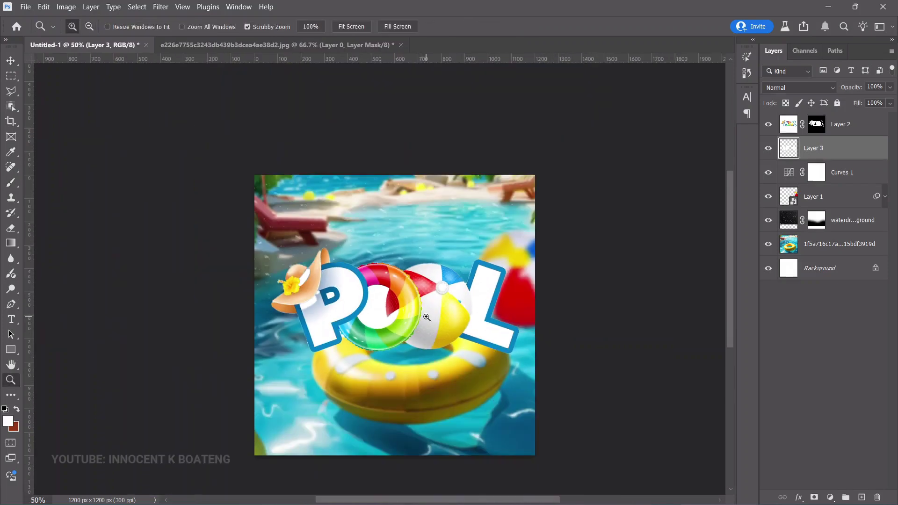
pyautogui.click(770, 149)
pyautogui.click(769, 149)
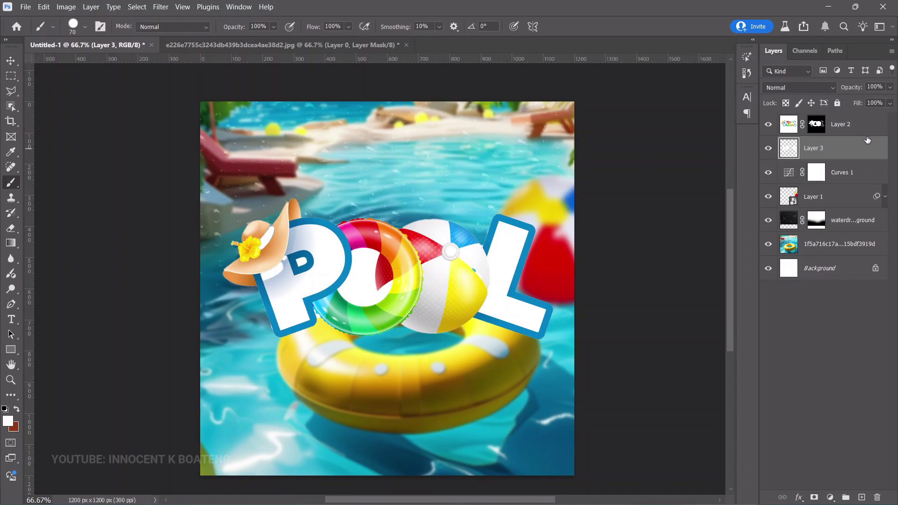
# Step: Group the POOL lettering layer with the white fill layer beneath it
pyautogui.keyDown('shift'); pyautogui.click(854, 128); pyautogui.keyUp('shift')
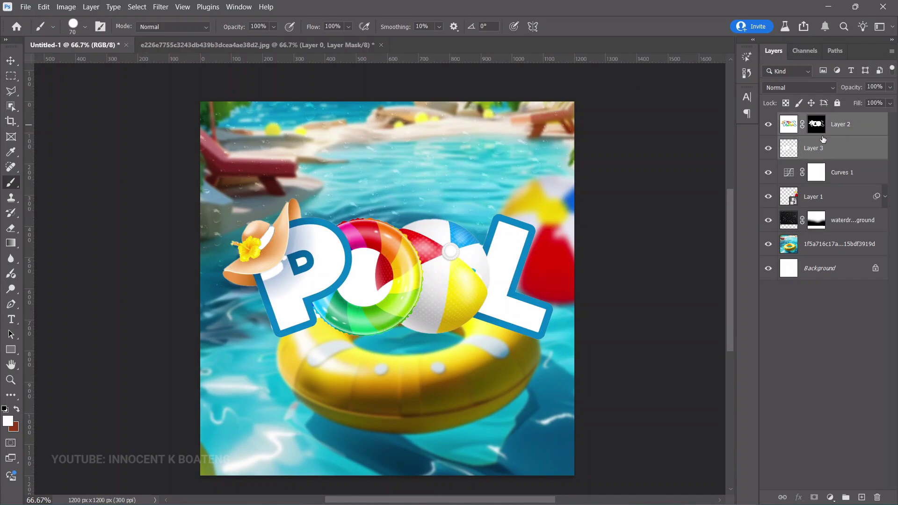
pyautogui.press('g')
pyautogui.hotkey('ctrl', 'g')
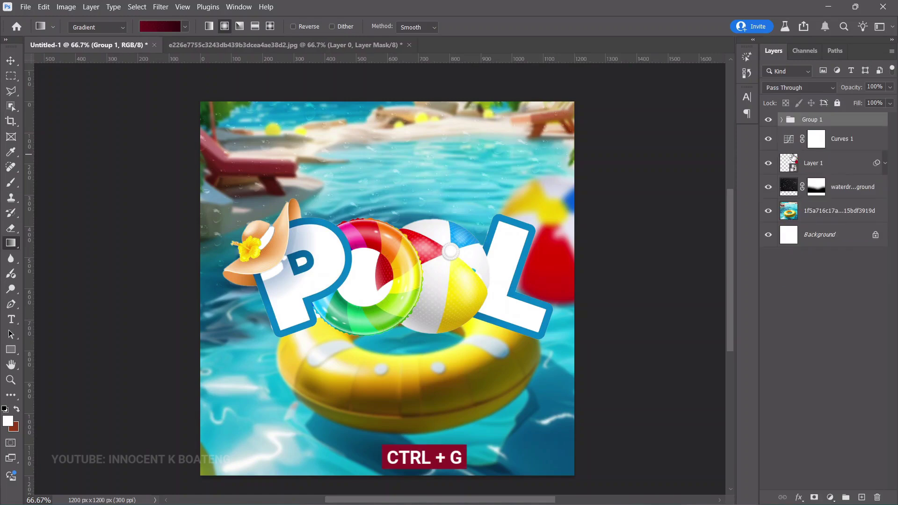
# Step: Try moving the grouped POOL lettering as one object and undo the move
pyautogui.press('v')
pyautogui.moveTo(452, 276); pyautogui.dragTo(427, 254)
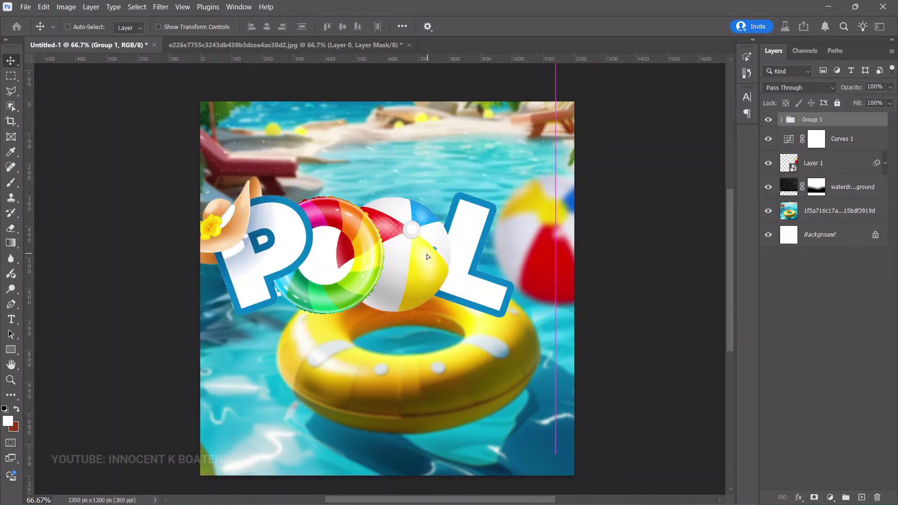
pyautogui.press('z')
pyautogui.hotkey('ctrl', 'z')
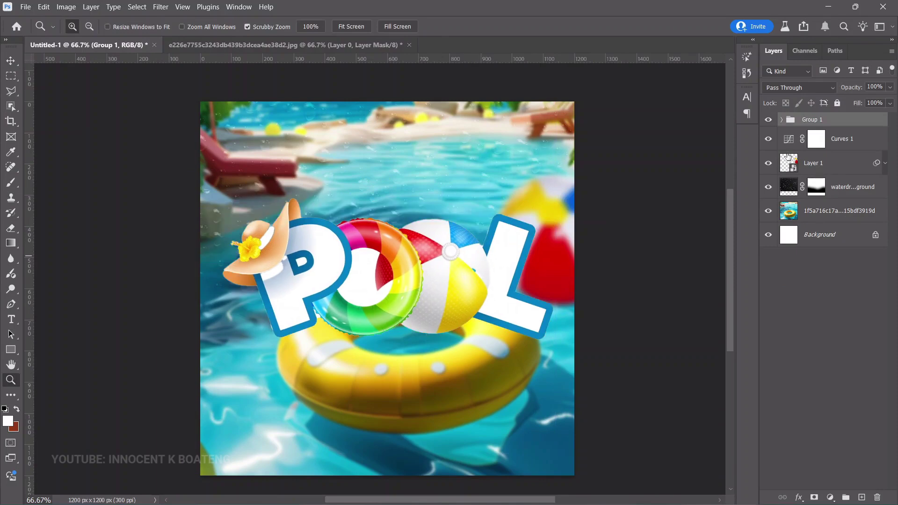
# Step: Rename the lettering group as pool text
pyautogui.hotkey('ctrl', 'e')
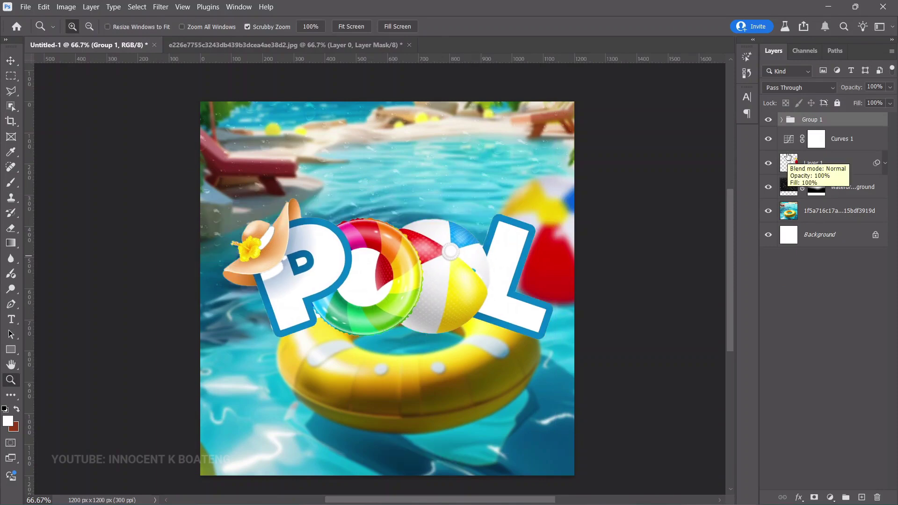
pyautogui.press('o')
pyautogui.doubleClick(812, 119)
pyautogui.write('pool text')
pyautogui.press('Return')
# Step: Give the pool text group a black Multiply drop shadow at 35% opacity and collapse its effects list
pyautogui.rightClick(813, 121)
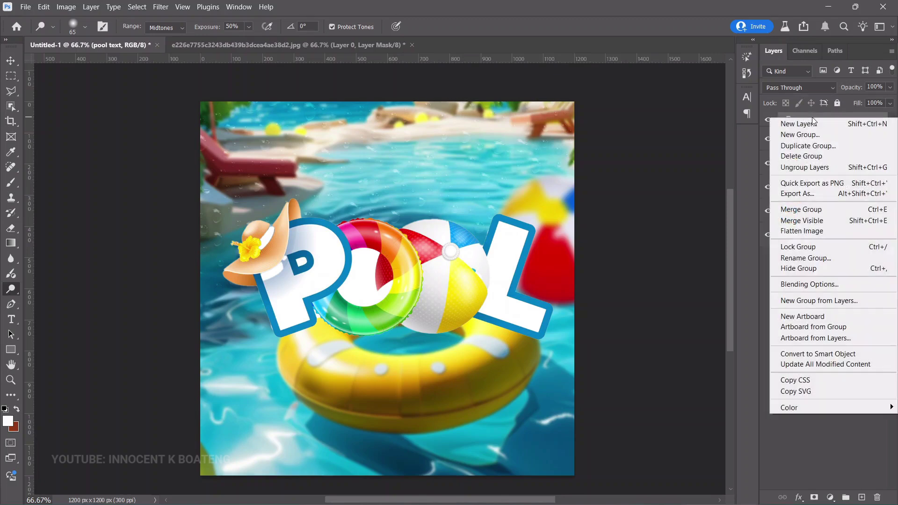
pyautogui.click(812, 284)
pyautogui.click(458, 334)
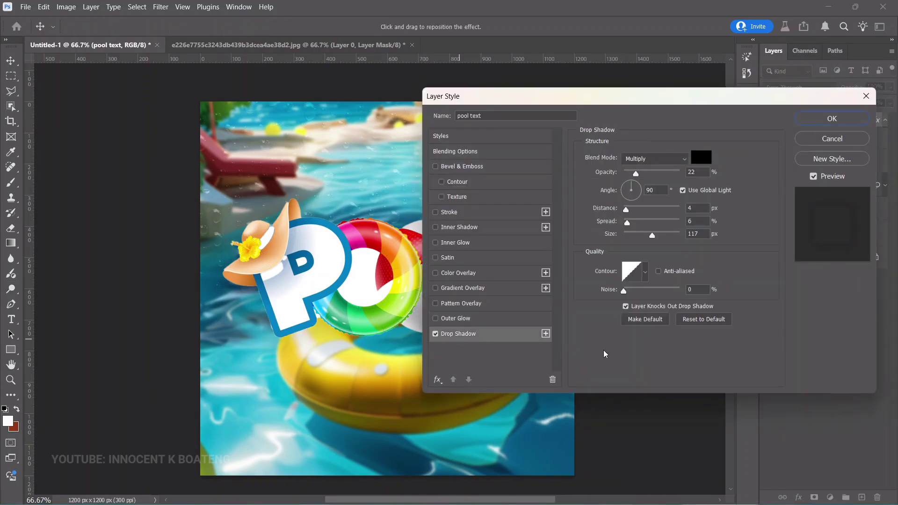
pyautogui.moveTo(584, 96); pyautogui.dragTo(749, 64)
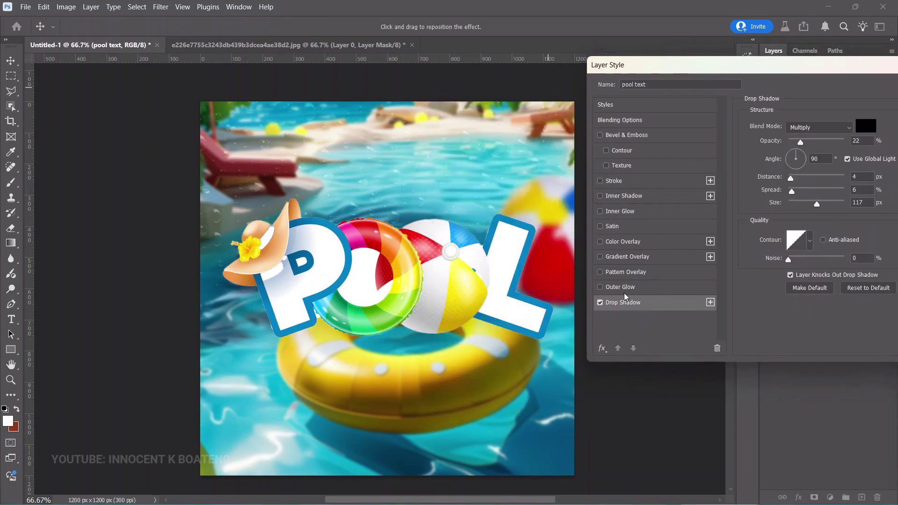
pyautogui.click(600, 303)
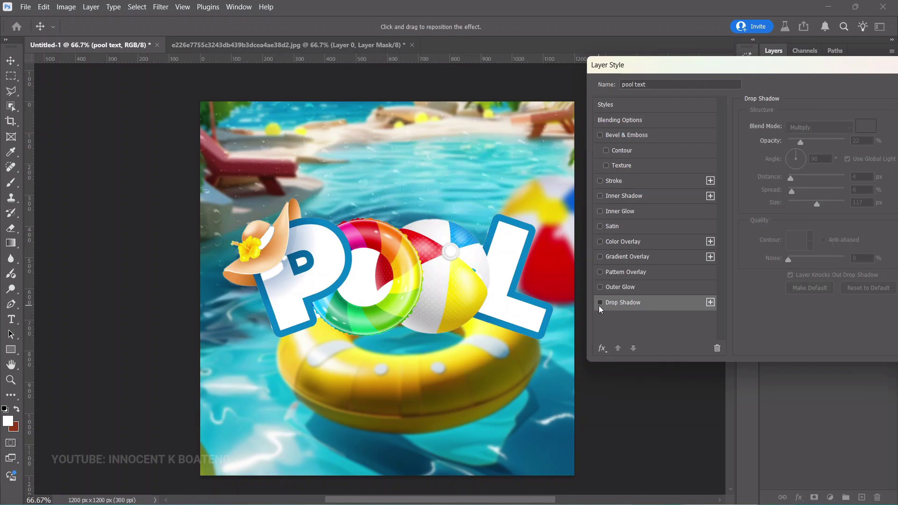
pyautogui.click(600, 303)
pyautogui.moveTo(801, 143); pyautogui.dragTo(808, 145)
pyautogui.moveTo(825, 70); pyautogui.dragTo(611, 77)
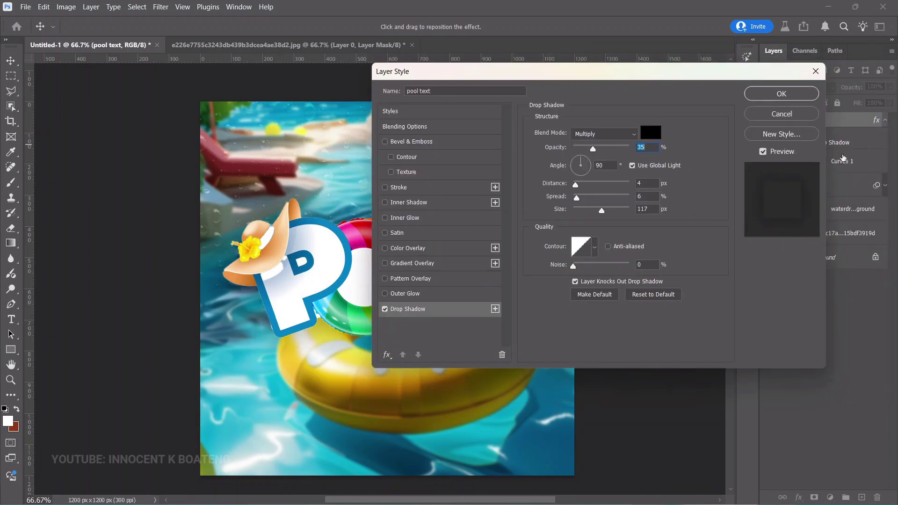
pyautogui.click(792, 95)
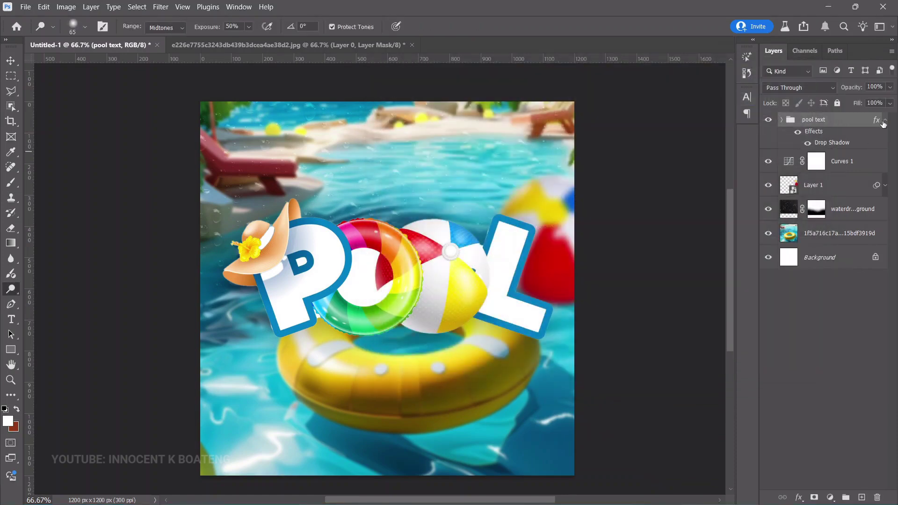
pyautogui.click(884, 120)
# Step: Paste "Atasa Drop A Pen" as a two-line orange text layer and place it above the POOL lettering
pyautogui.press('v')
pyautogui.scroll(1, 407, 293)
pyautogui.keyDown('ctrl'); pyautogui.click(397, 212); pyautogui.keyUp('ctrl')
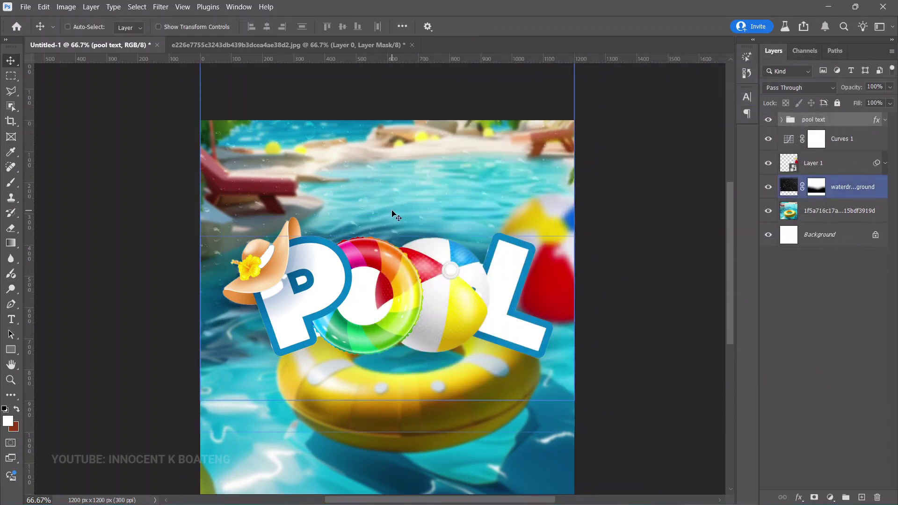
pyautogui.press('t')
pyautogui.click(128, 28)
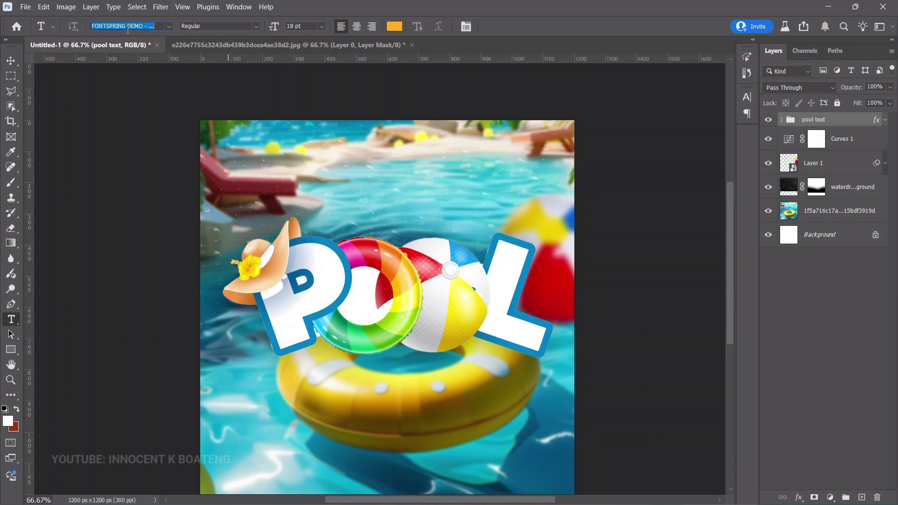
pyautogui.click(394, 200)
pyautogui.write('ATASA DROP A PEN')
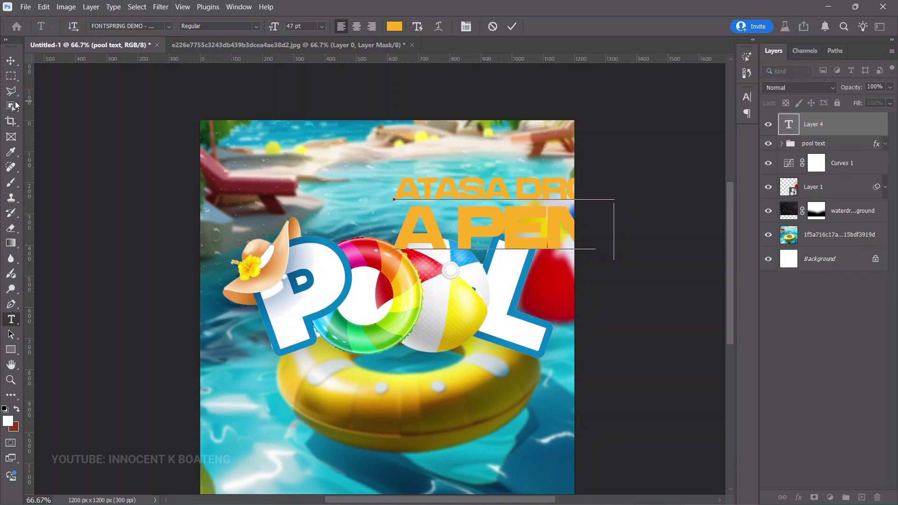
pyautogui.click(11, 61)
pyautogui.moveTo(538, 240); pyautogui.dragTo(443, 229)
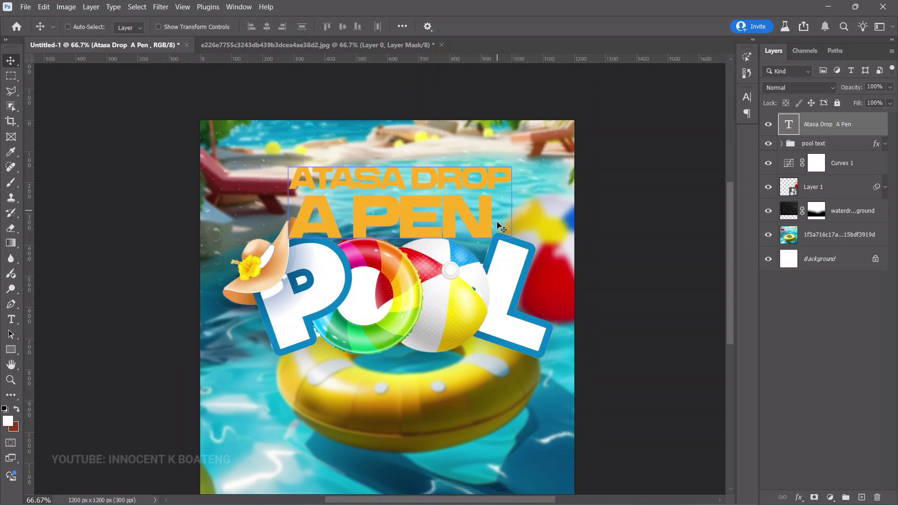
# Step: Select all of the Atasa Drop A Pen text and turn on Dynamic Text for it
pyautogui.doubleClick(430, 206)
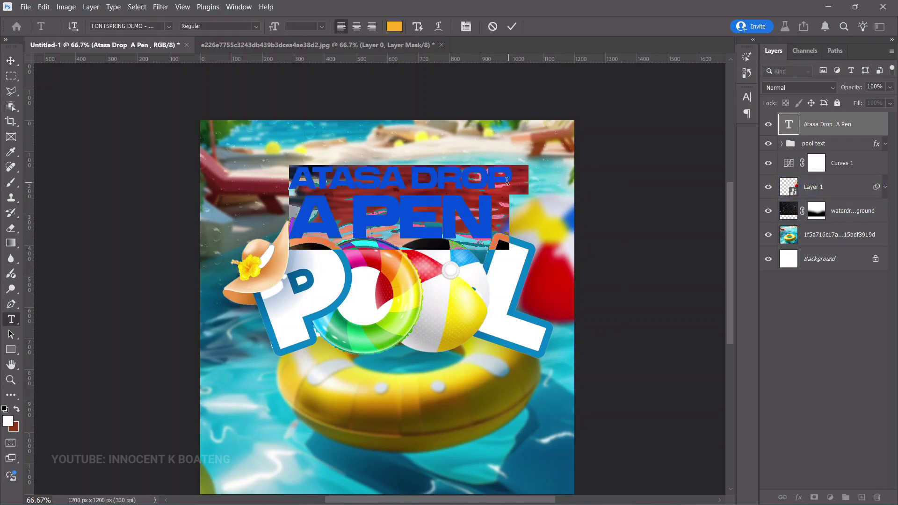
pyautogui.click(499, 201)
pyautogui.doubleClick(442, 209)
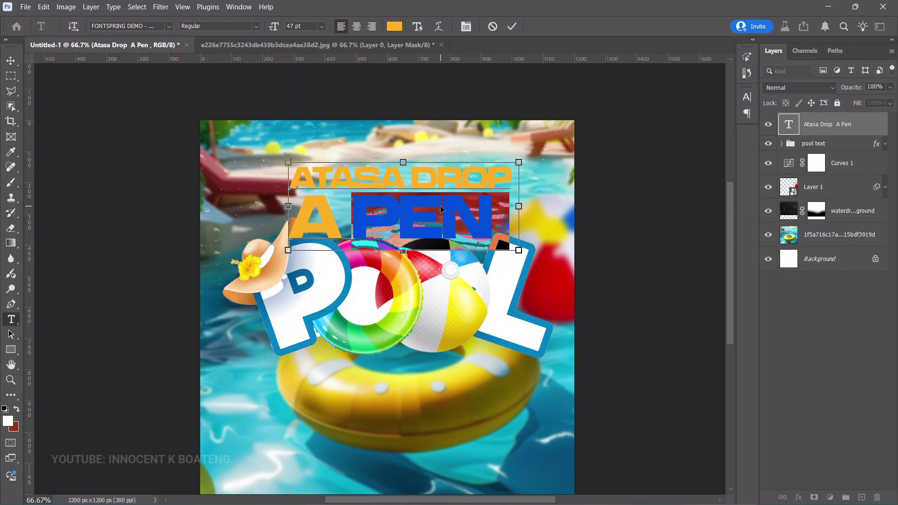
pyautogui.hotkey('ctrl', 'a')
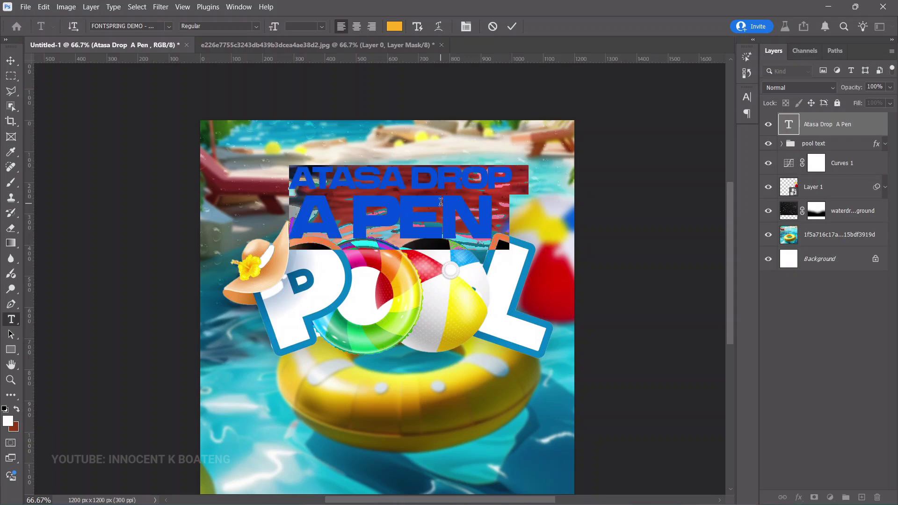
pyautogui.click(419, 26)
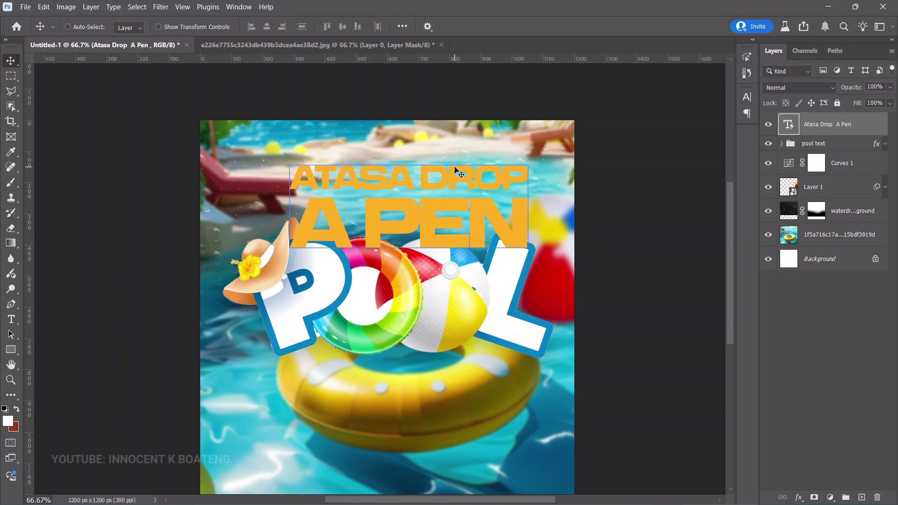
# Step: Scale the Atasa Drop A Pen text down, center it horizontally on the canvas and place it just above the POOL lettering
pyautogui.hotkey('ctrl', 't')
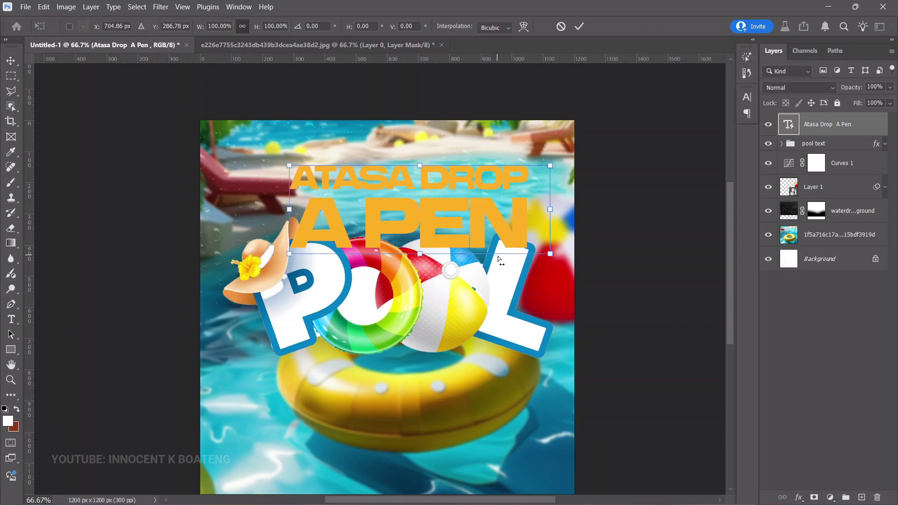
pyautogui.moveTo(542, 255); pyautogui.dragTo(434, 210)
pyautogui.press('Return')
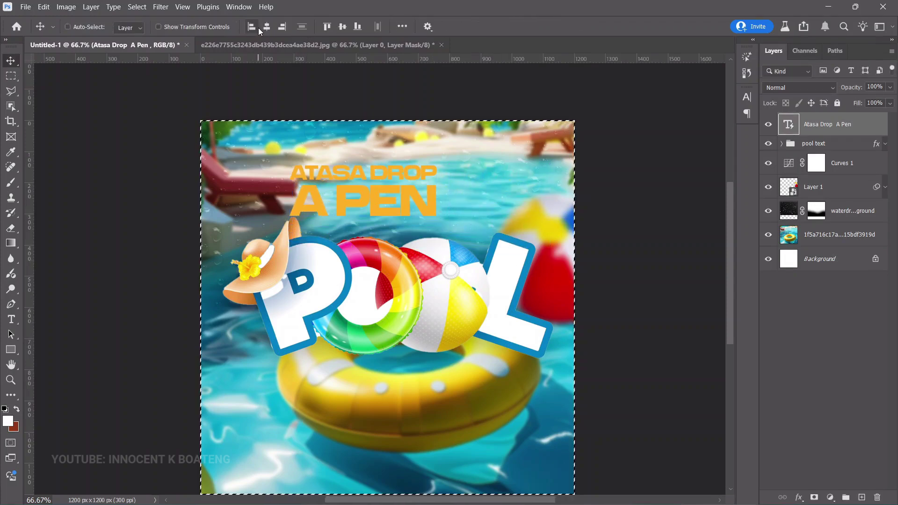
pyautogui.hotkey('ctrl', 'd')
pyautogui.moveTo(420, 213); pyautogui.dragTo(421, 225)
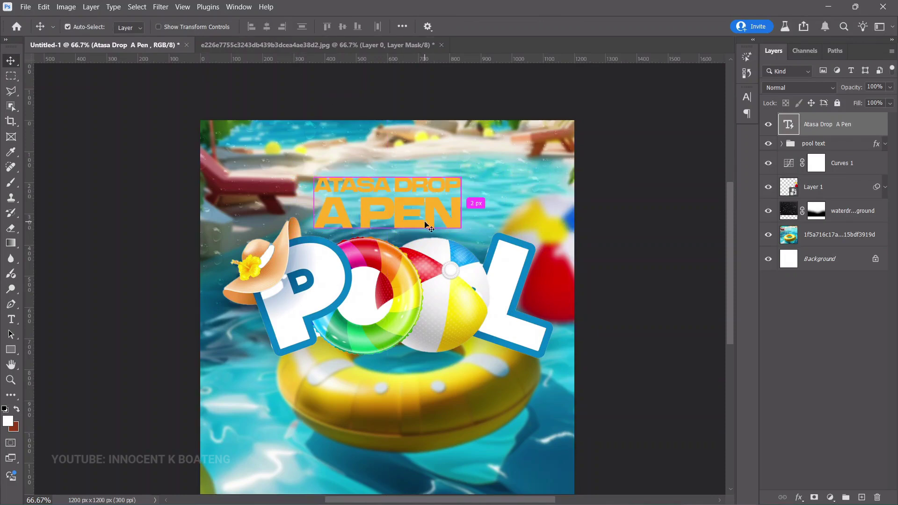
# Step: Add a gradient overlay to the Atasa Drop A Pen text using the orange-to-red preset gradient
pyautogui.keyDown('ctrl'); pyautogui.click(470, 245); pyautogui.keyUp('ctrl')
pyautogui.scroll(1, 470, 248)
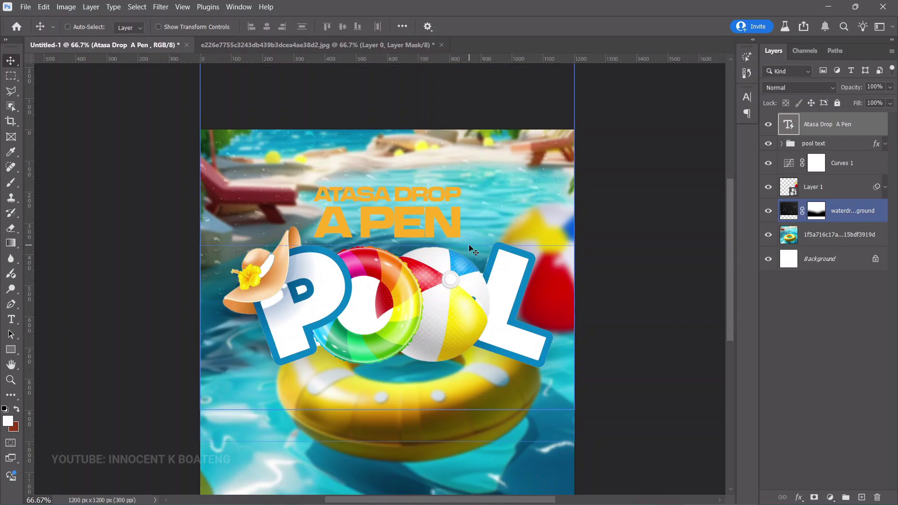
pyautogui.keyDown('ctrl'); pyautogui.click(435, 232); pyautogui.keyUp('ctrl')
pyautogui.rightClick(837, 132)
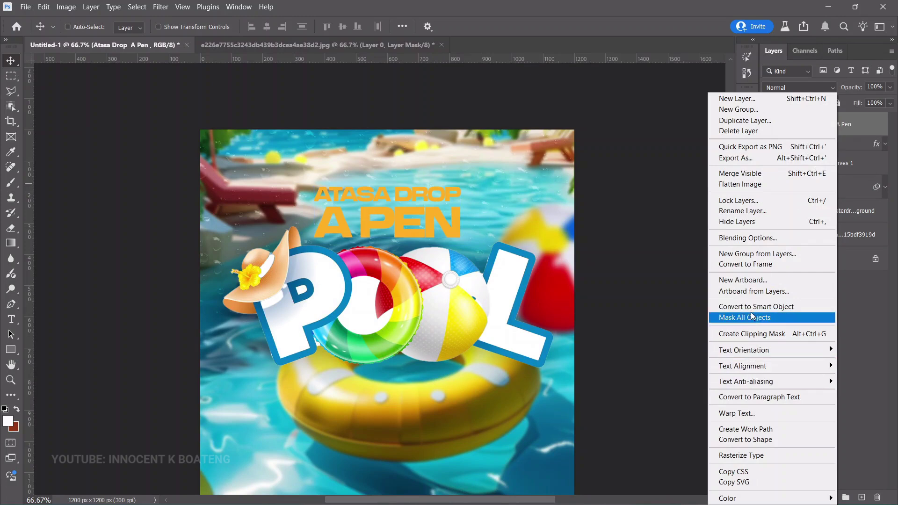
pyautogui.click(754, 239)
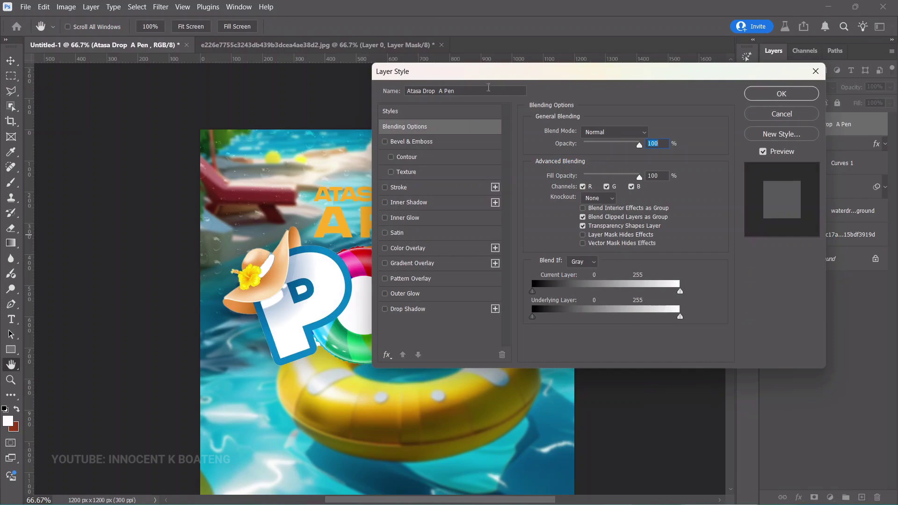
pyautogui.moveTo(470, 69); pyautogui.dragTo(653, 67)
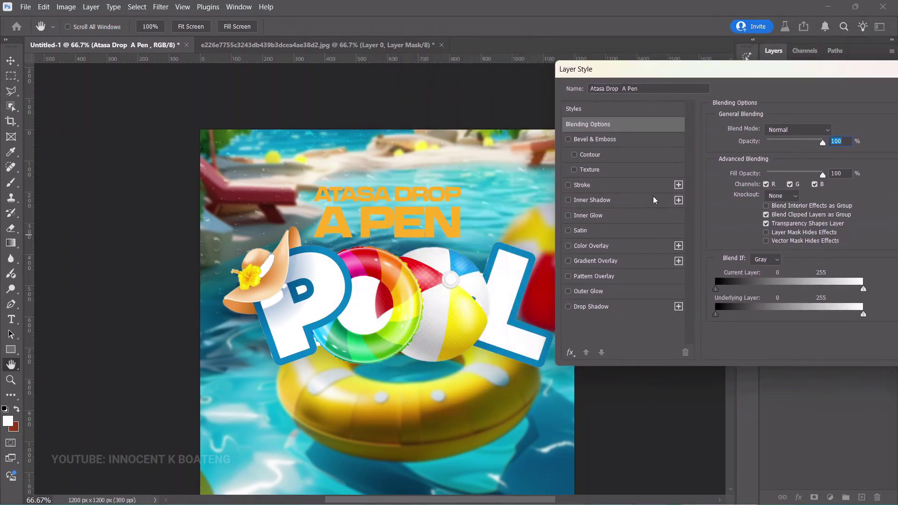
pyautogui.click(607, 260)
pyautogui.click(787, 189)
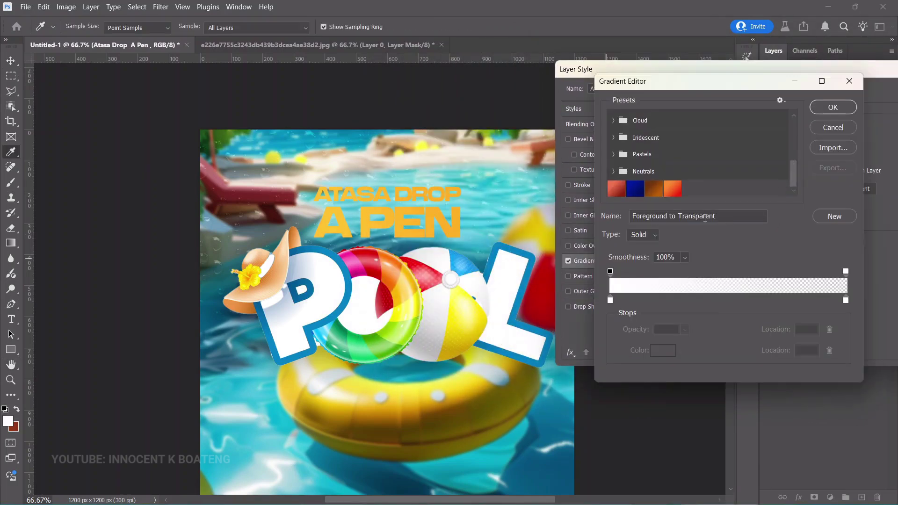
pyautogui.click(674, 188)
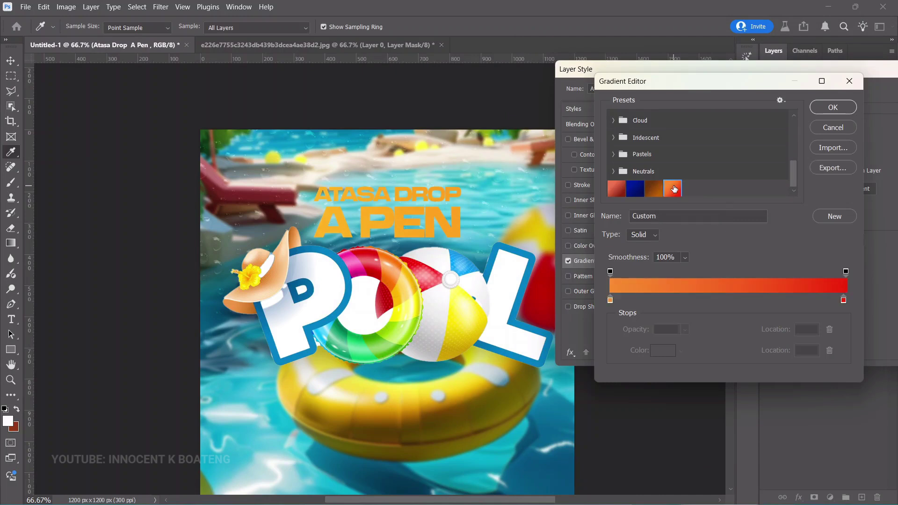
pyautogui.click(818, 127)
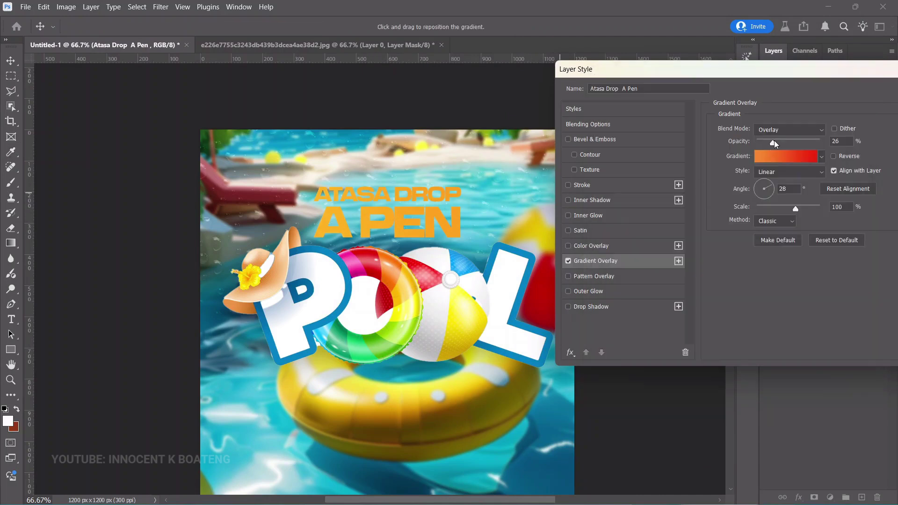
# Step: Set the Atasa Drop A Pen gradient overlay to Normal blending, 100% opacity and a 0° angle
pyautogui.moveTo(774, 143); pyautogui.dragTo(835, 142)
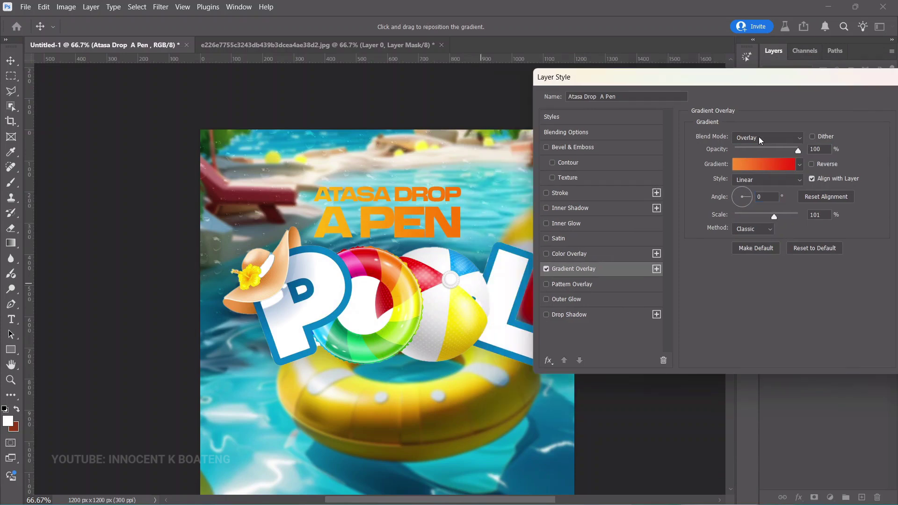
pyautogui.click(759, 137)
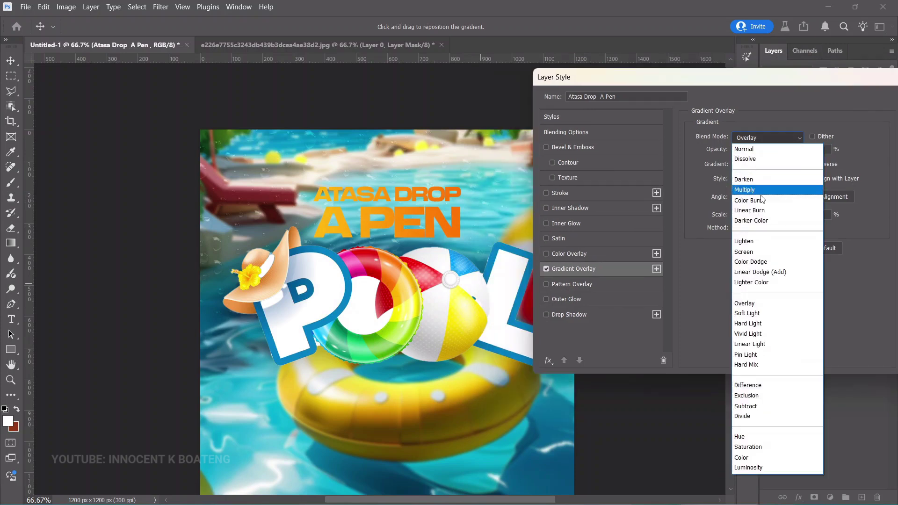
pyautogui.click(753, 150)
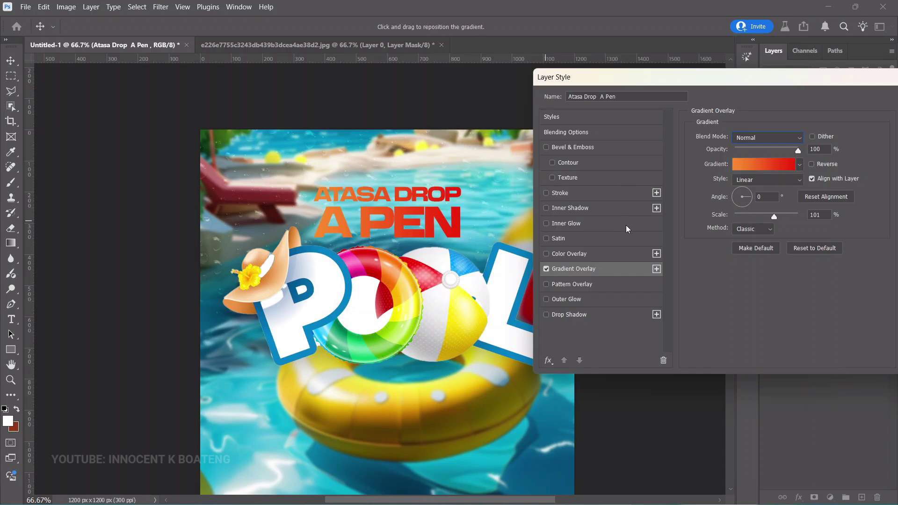
# Step: Add a thin white outside stroke to the Atasa Drop A Pen text and thicken it slightly
pyautogui.click(579, 190)
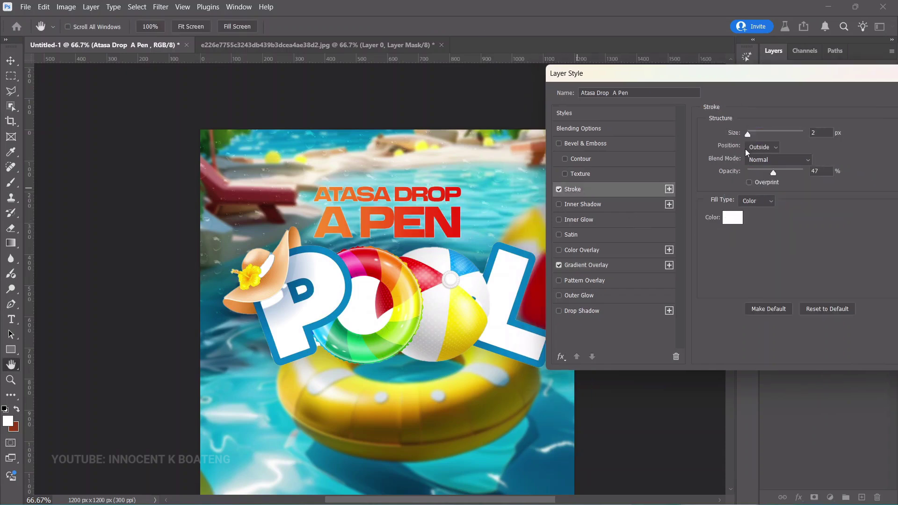
pyautogui.moveTo(750, 135); pyautogui.dragTo(751, 136)
pyautogui.click(750, 135)
# Step: Give the Atasa Drop A Pen text a black Multiply drop shadow at 15% opacity and collapse its effects list
pyautogui.click(582, 311)
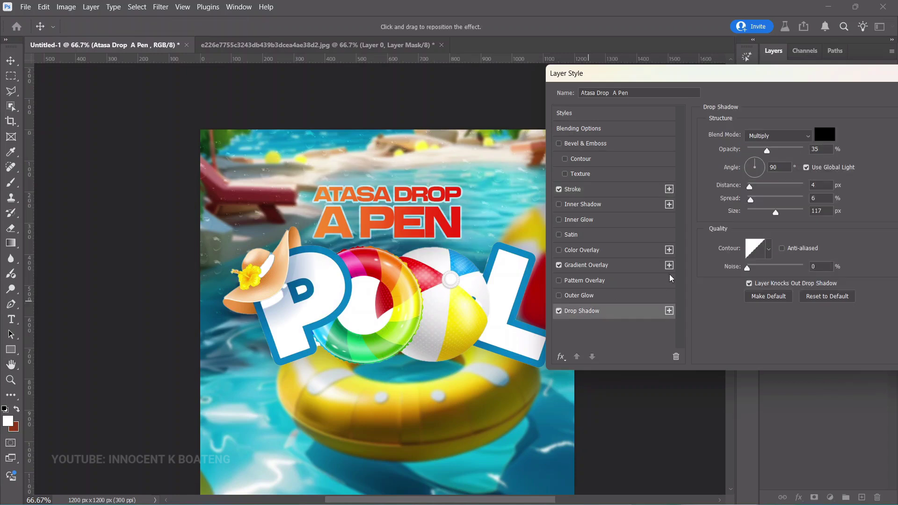
pyautogui.moveTo(770, 157); pyautogui.dragTo(753, 154)
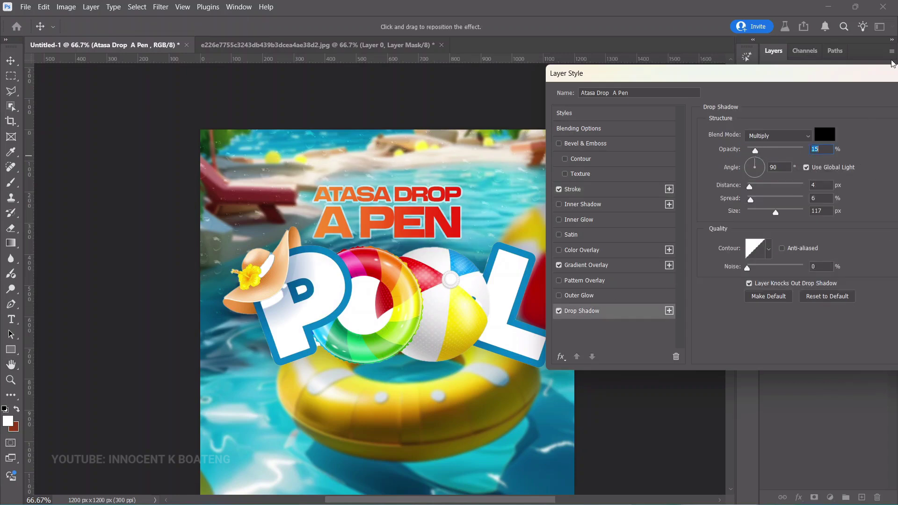
pyautogui.moveTo(893, 66); pyautogui.dragTo(703, 63)
pyautogui.click(762, 91)
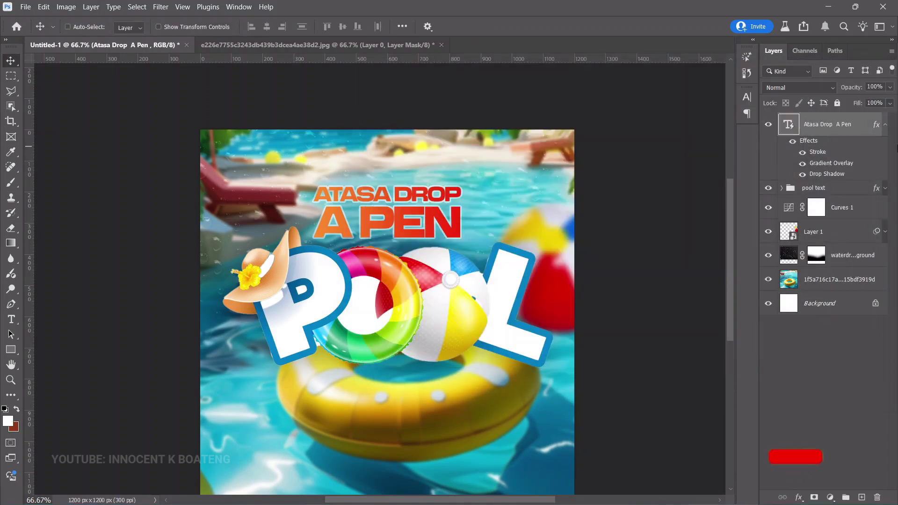
pyautogui.click(885, 125)
# Step: Scale the Atasa Drop A Pen text up slightly and keep it just above the POOL lettering
pyautogui.hotkey('ctrl', 't')
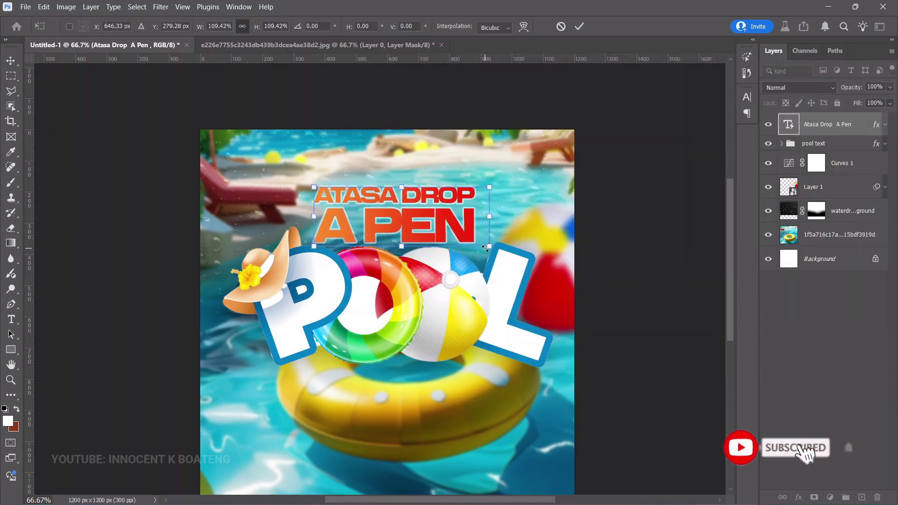
pyautogui.press('Return')
pyautogui.moveTo(463, 228); pyautogui.dragTo(453, 227)
# Step: Set the Atasa Drop A Pen text's white stroke to 4 px size and 96% opacity
pyautogui.hotkey('ctrl', 'space')
pyautogui.keyDown('ctrl'); pyautogui.click(452, 226); pyautogui.keyUp('ctrl')
pyautogui.keyDown('ctrl'); pyautogui.click(452, 226); pyautogui.keyUp('ctrl')
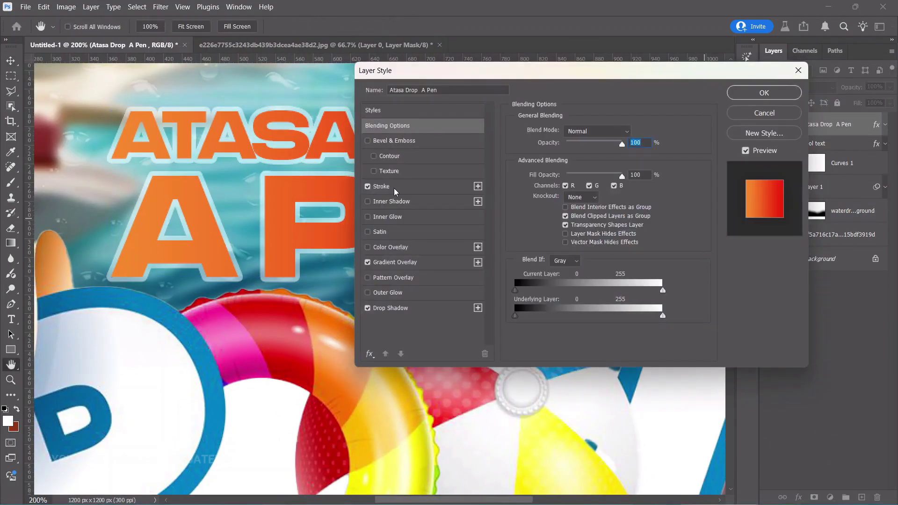
pyautogui.click(381, 186)
pyautogui.moveTo(584, 167); pyautogui.dragTo(610, 173)
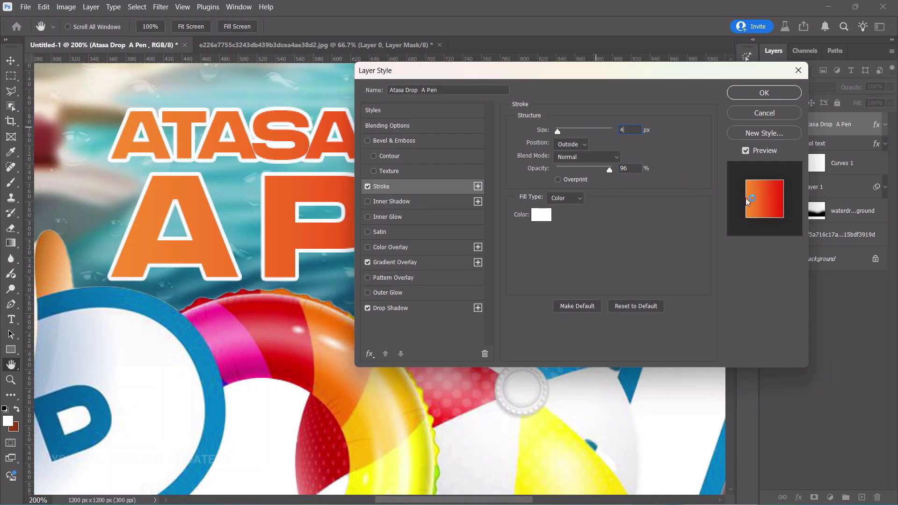
pyautogui.press('BackSpace')
pyautogui.write('4')
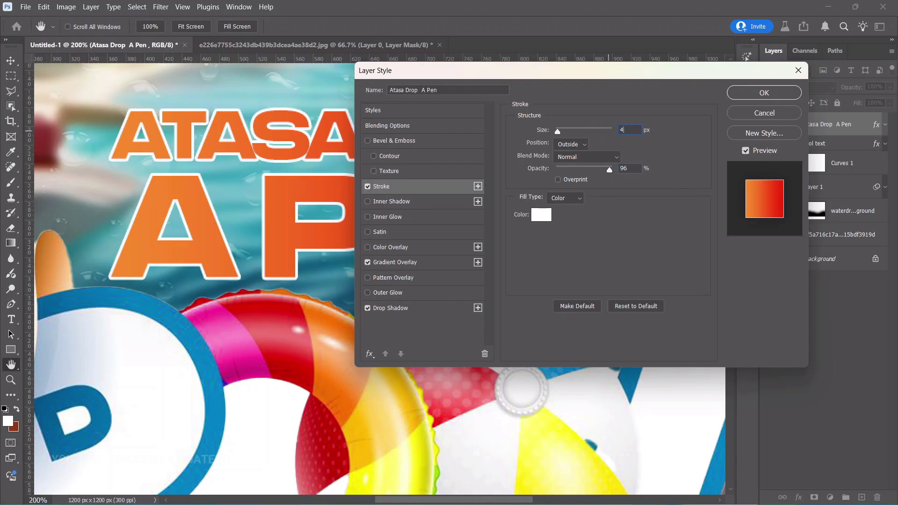
pyautogui.click(764, 93)
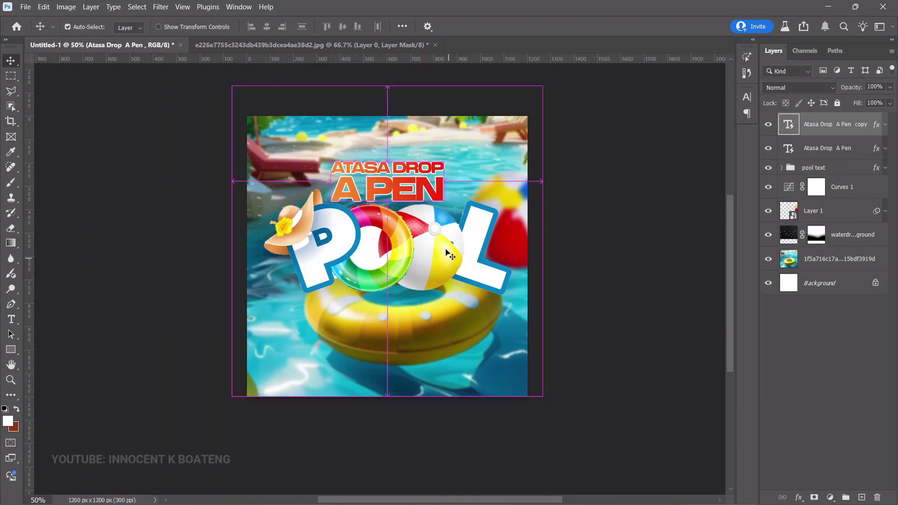
# Step: Duplicate the Atasa Drop A Pen text, move the copy just below the POOL lettering and change its wording to PARTY
pyautogui.hotkey('ctrl', 'j')
pyautogui.moveTo(403, 192); pyautogui.dragTo(403, 318)
pyautogui.doubleClick(403, 318)
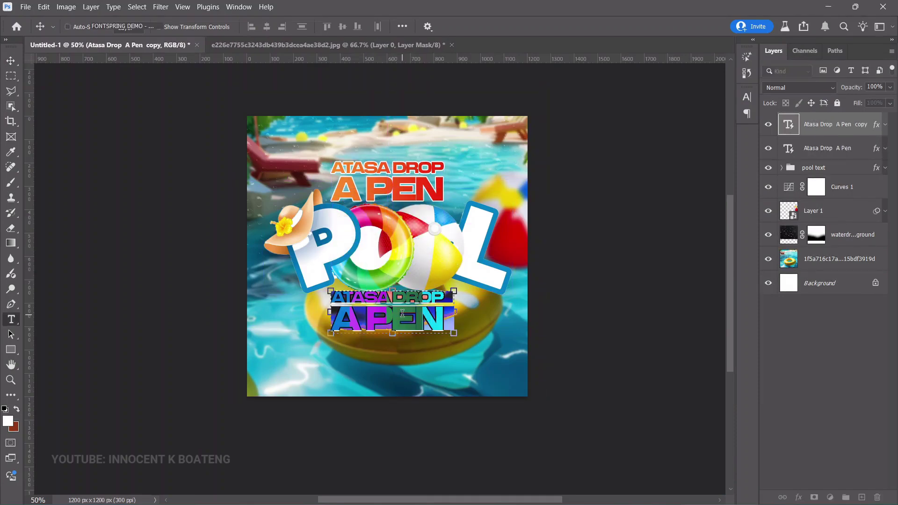
pyautogui.write('PARTY')
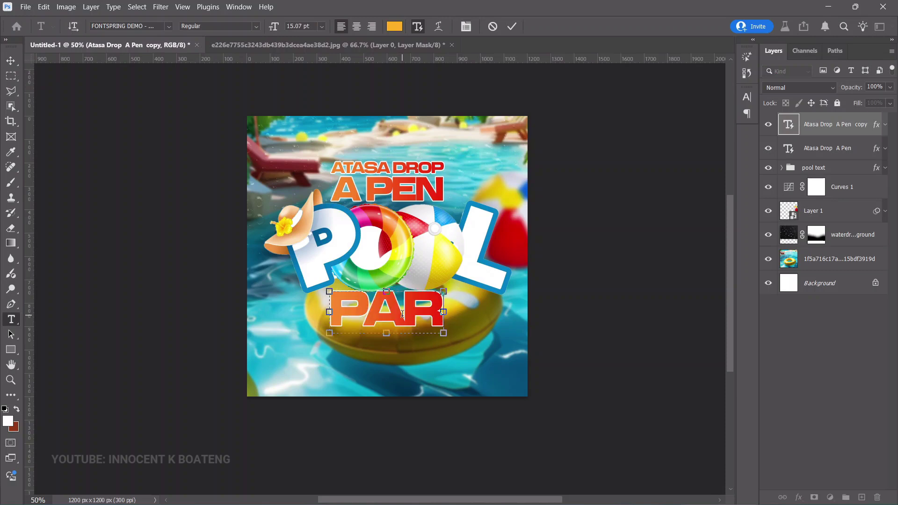
pyautogui.click(11, 61)
pyautogui.keyDown('ctrl'); pyautogui.click(315, 296); pyautogui.keyUp('ctrl')
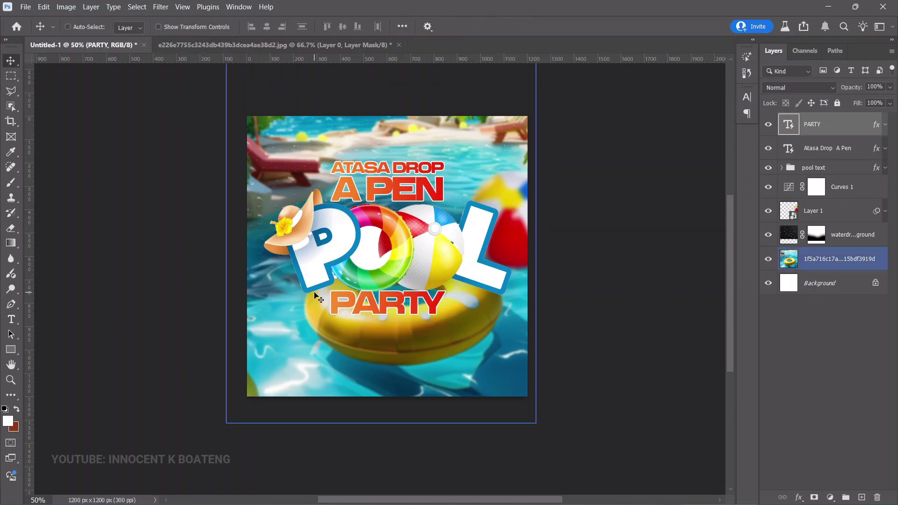
# Step: Scale the PARTY text up to about 137% and center it horizontally on the canvas
pyautogui.keyDown('ctrl'); pyautogui.click(356, 293); pyautogui.keyUp('ctrl')
pyautogui.hotkey('ctrl', 't')
pyautogui.moveTo(445, 316); pyautogui.dragTo(487, 327)
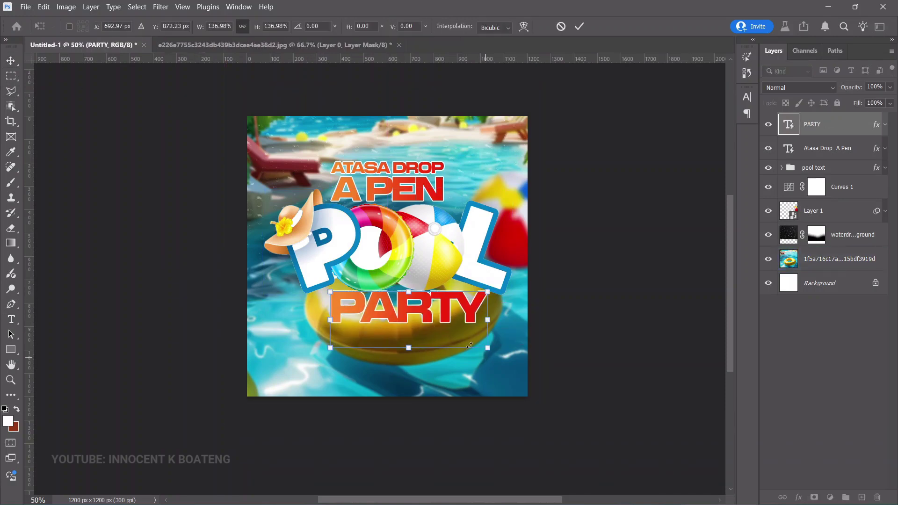
pyautogui.press('Return')
pyautogui.hotkey('ctrl', 'a')
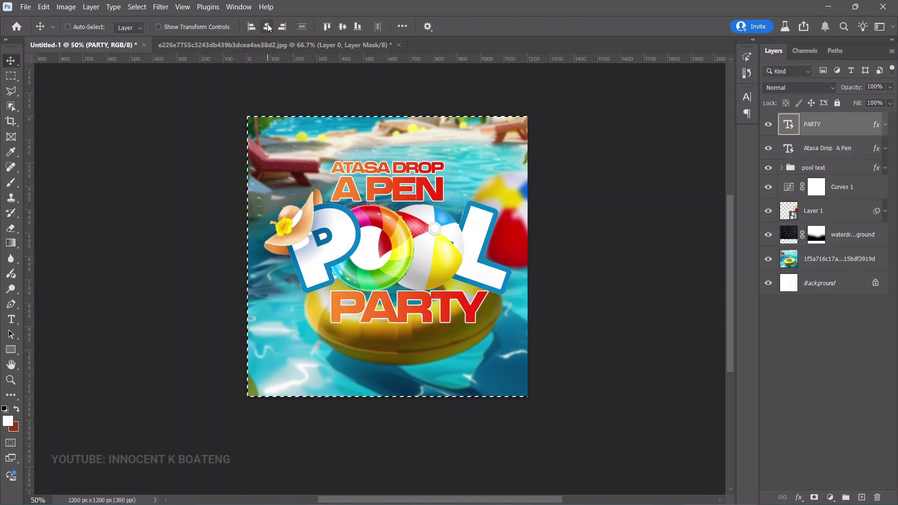
pyautogui.click(267, 26)
pyautogui.hotkey('ctrl', 'd')
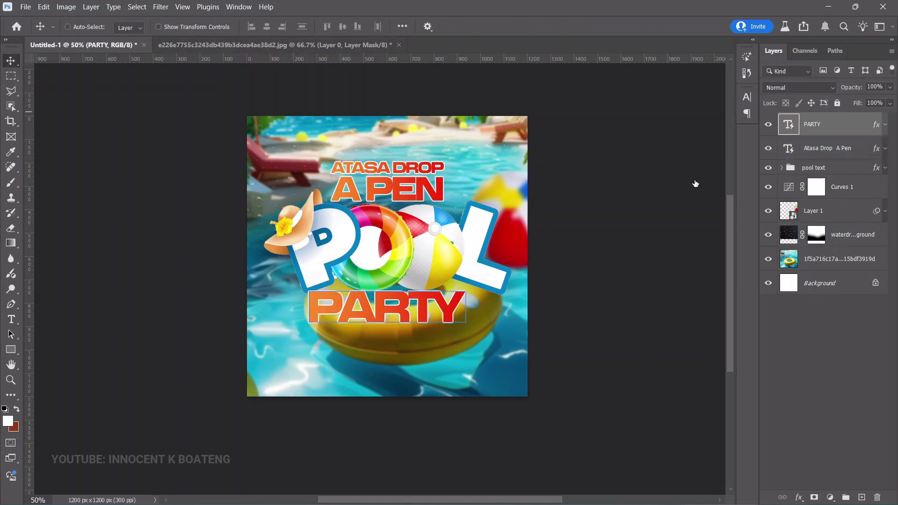
# Step: Set the PARTY text's white stroke size to 27 px
pyautogui.moveTo(574, 70); pyautogui.dragTo(761, 69)
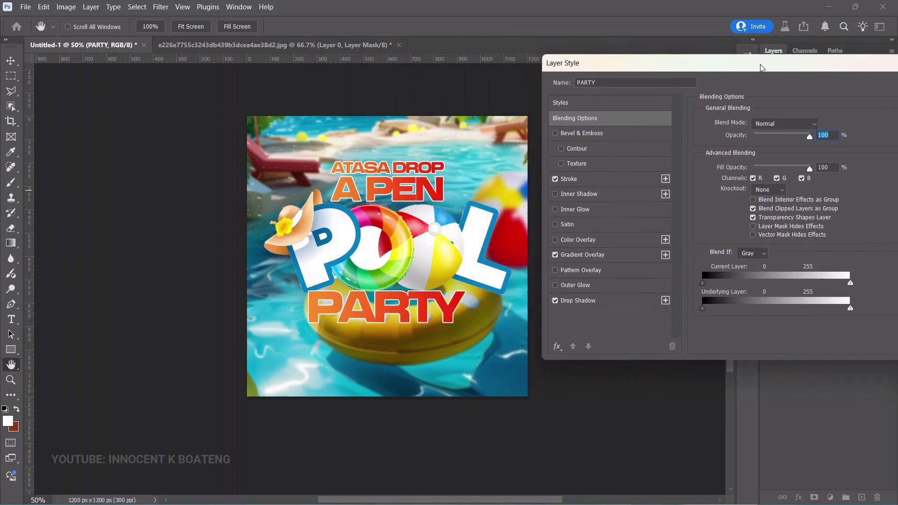
pyautogui.click(572, 181)
pyautogui.moveTo(745, 123); pyautogui.dragTo(752, 124)
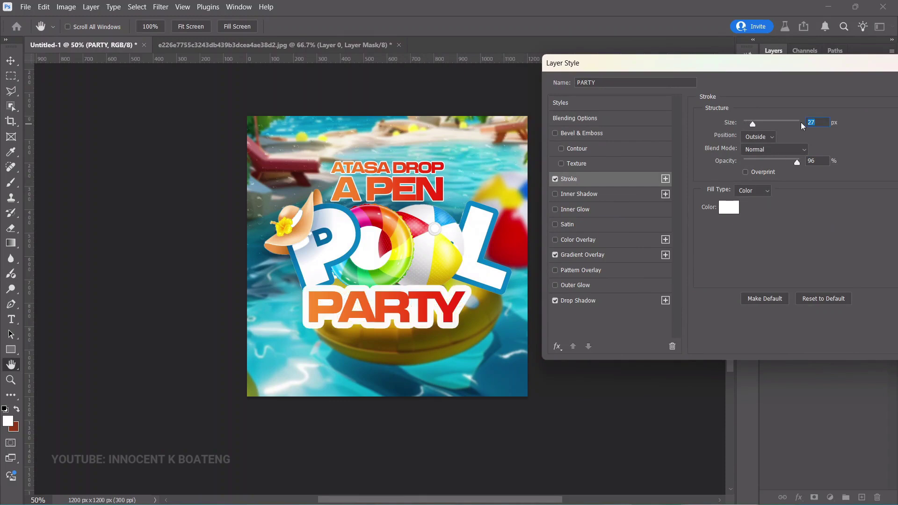
pyautogui.moveTo(853, 65); pyautogui.dragTo(692, 101)
pyautogui.click(787, 121)
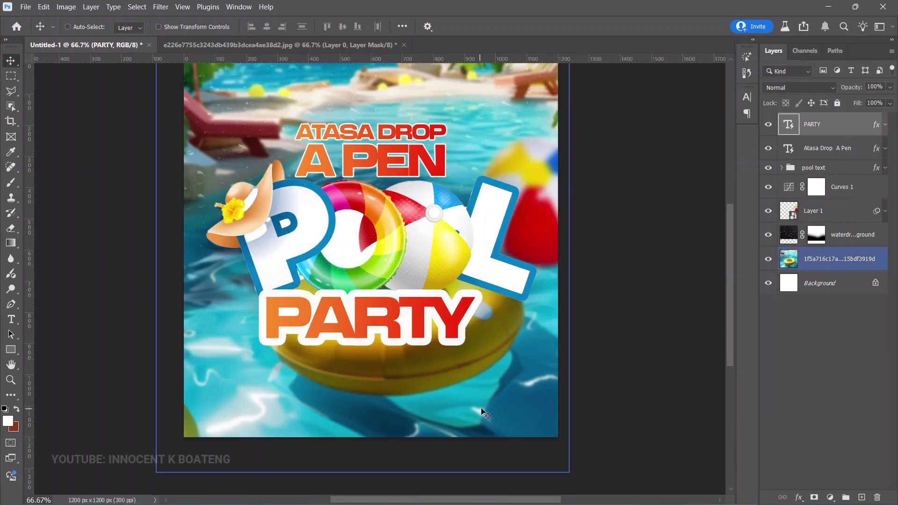
# Step: Draw a white rectangle about 1615 by 386 px across the lower part of the canvas, extending beyond its edges
pyautogui.scroll(-4, 541, 318)
pyautogui.scroll(6, 542, 330)
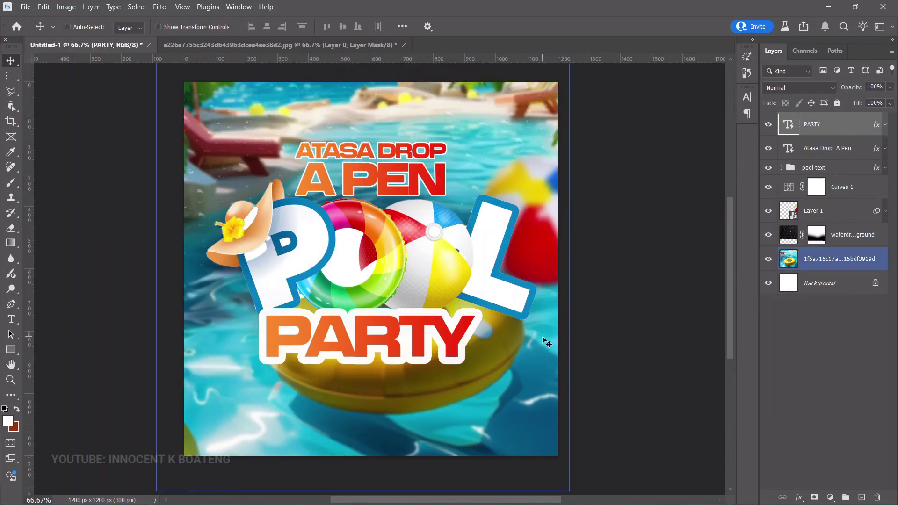
pyautogui.scroll(-2, 543, 337)
pyautogui.click(574, 384)
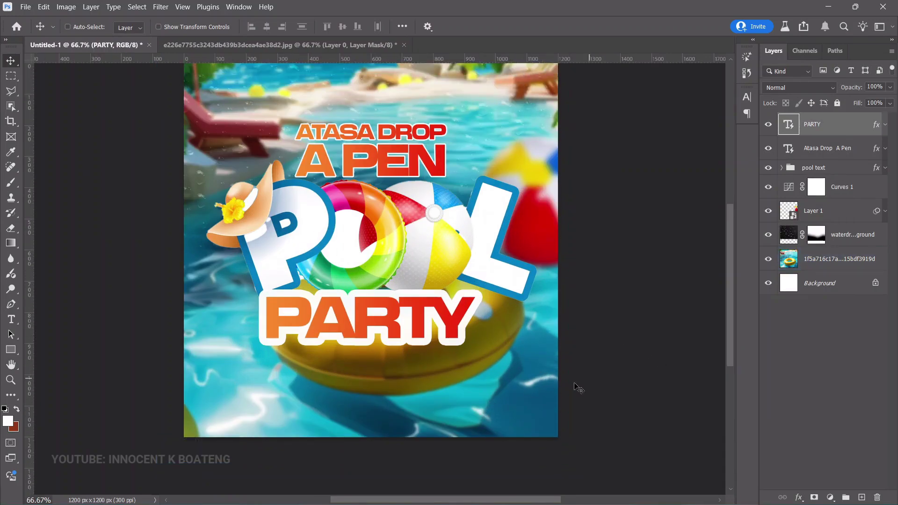
pyautogui.rightClick(11, 350)
pyautogui.click(55, 346)
pyautogui.moveTo(163, 349)
pyautogui.mouseDown()
pyautogui.moveTo(514, 414)
pyautogui.moveTo(671, 486)
pyautogui.moveTo(665, 468)
pyautogui.mouseUp()
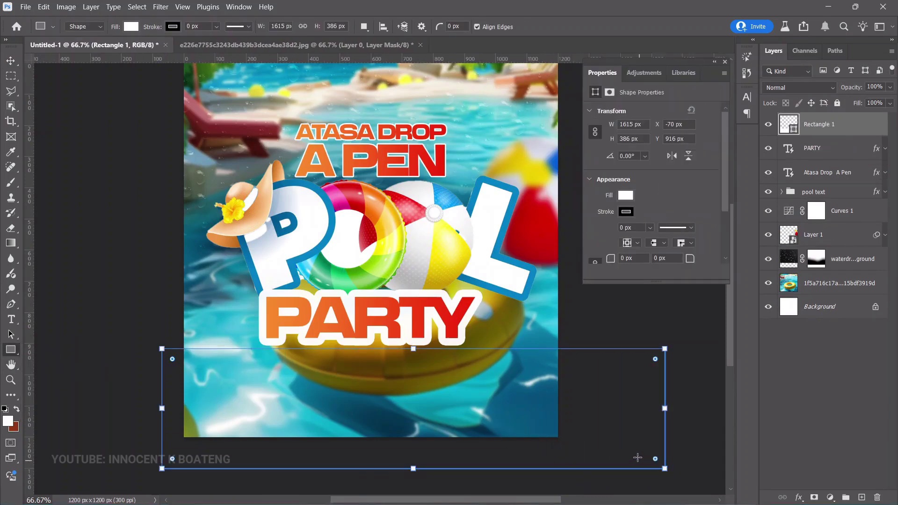
# Step: Move the white rectangle to about X -114 px, Y 927 px so it covers the canvas bottom just below PARTY
pyautogui.press('v')
pyautogui.moveTo(445, 388); pyautogui.dragTo(442, 411)
pyautogui.scroll(-1, 443, 411)
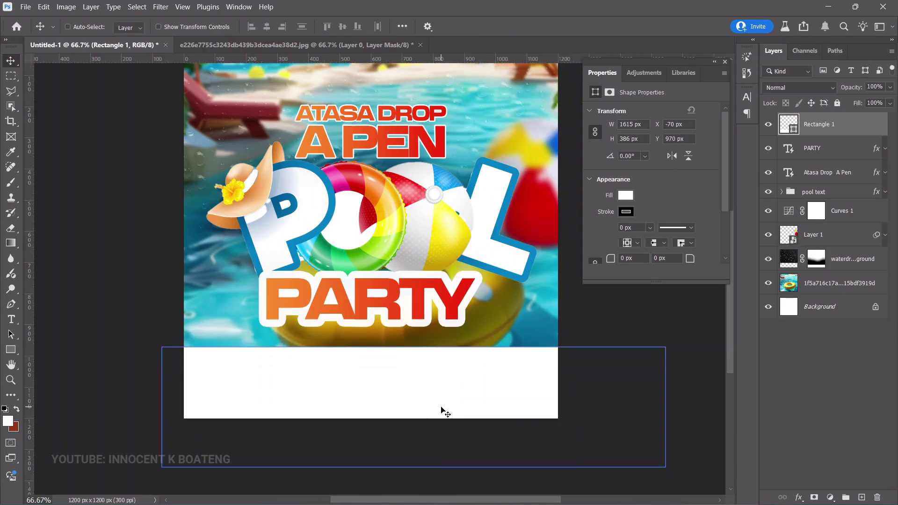
pyautogui.scroll(2, 443, 411)
pyautogui.scroll(-2, 443, 411)
pyautogui.moveTo(435, 399); pyautogui.dragTo(415, 388)
# Step: Rasterize the white rectangle layer and add a layer mask to it
pyautogui.rightClick(812, 127)
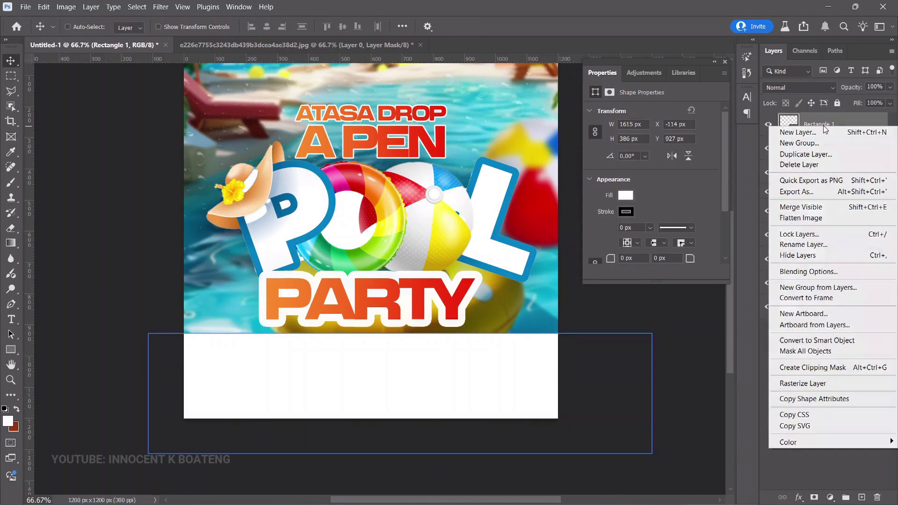
pyautogui.click(813, 383)
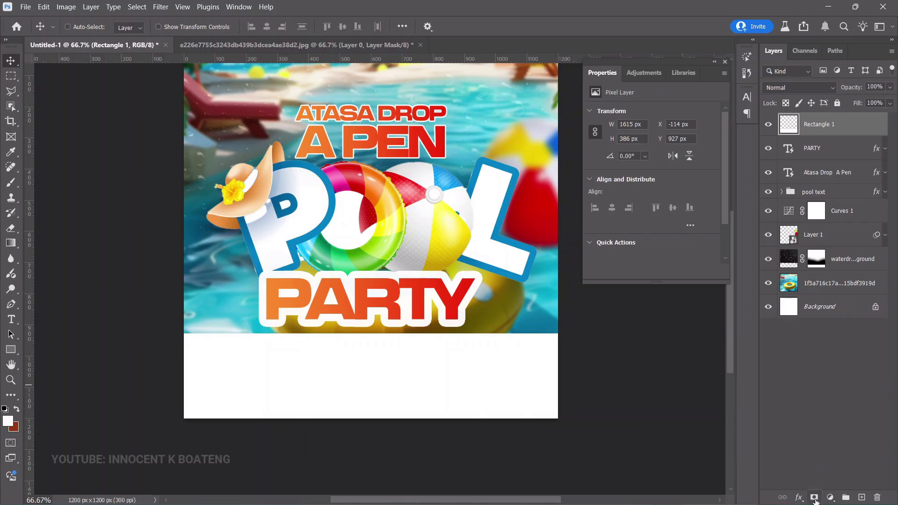
pyautogui.click(814, 497)
# Step: Paint black on the white rectangle's mask with a large soft brush of about 900 px to fade out its upper part
pyautogui.press('b')
pyautogui.rightClick(401, 210)
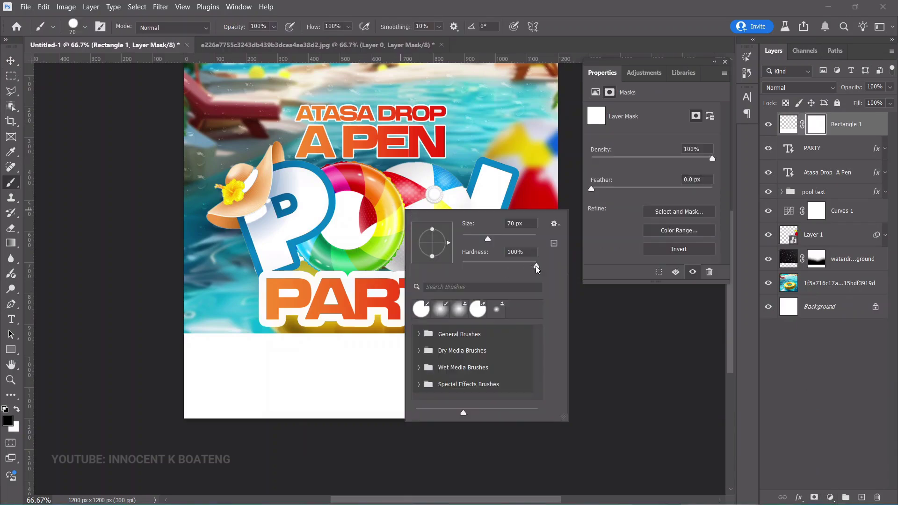
pyautogui.moveTo(531, 270); pyautogui.dragTo(422, 274)
pyautogui.click(401, 278)
pyautogui.press(']')
pyautogui.press(']')
pyautogui.press(']')
pyautogui.press(']')
pyautogui.press(']')
pyautogui.press(']')
pyautogui.press(']')
pyautogui.press(']')
pyautogui.press(']')
pyautogui.press(']')
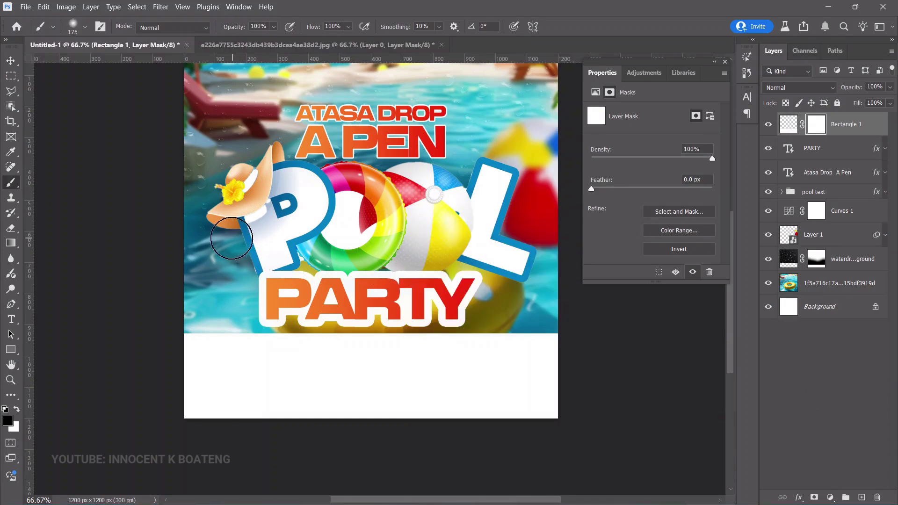
pyautogui.press(']')
pyautogui.press(']')
pyautogui.press(']')
pyautogui.press(']')
pyautogui.press(']')
pyautogui.moveTo(159, 220)
pyautogui.mouseDown()
pyautogui.moveTo(352, 247)
pyautogui.moveTo(527, 233)
pyautogui.moveTo(379, 228)
pyautogui.moveTo(518, 230)
pyautogui.moveTo(386, 217)
pyautogui.moveTo(158, 238)
pyautogui.moveTo(420, 216)
pyautogui.mouseUp()
# Step: Stretch the masked white rectangle upward to about 635 px tall so the fade reaches behind PARTY
pyautogui.press('v')
pyautogui.scroll(-1, 372, 318)
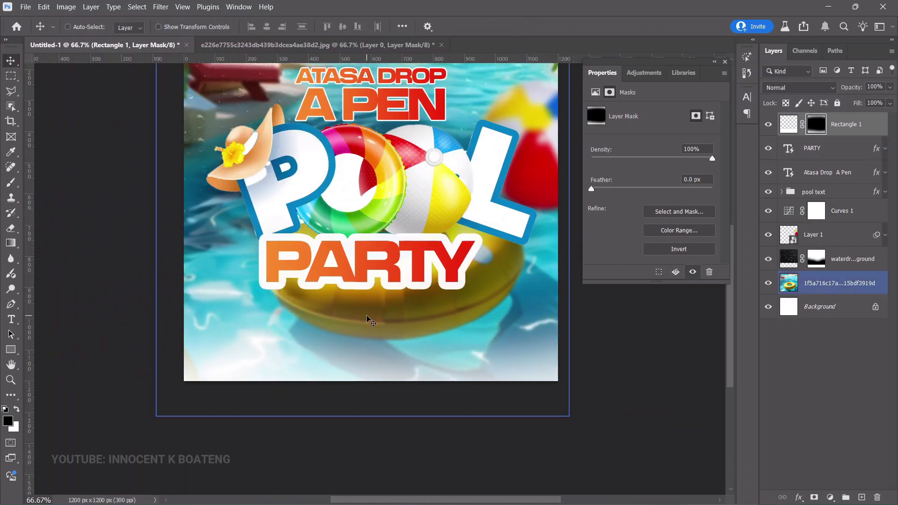
pyautogui.hotkey('ctrl', 't')
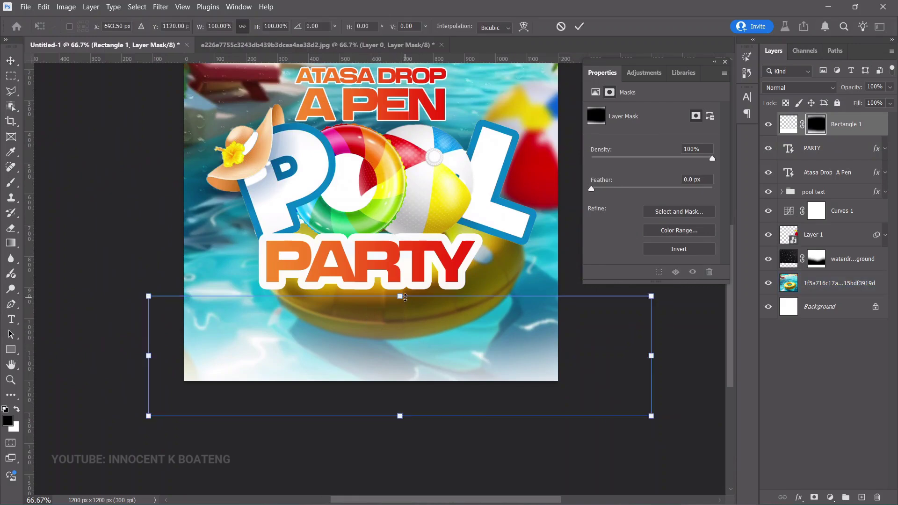
pyautogui.moveTo(402, 296); pyautogui.dragTo(403, 130)
pyautogui.press('Return')
pyautogui.hotkey('ctrl', '-')
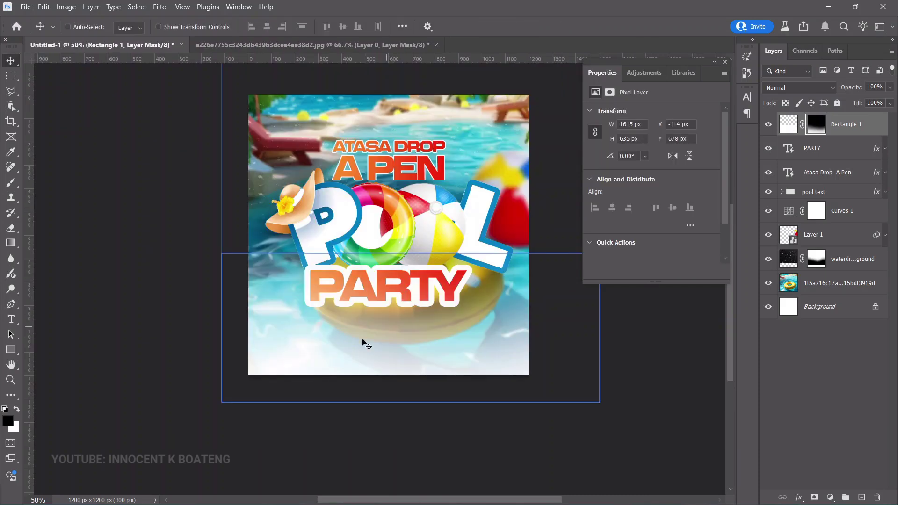
# Step: Paint white on the rectangle's layer mask along the canvas bottom with a soft 500 px brush to strengthen the white area
pyautogui.click(809, 121)
pyautogui.press('b')
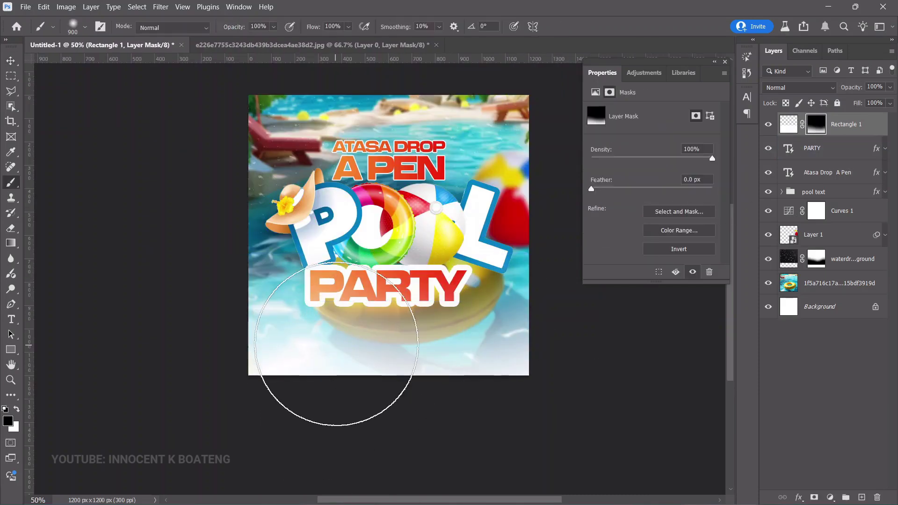
pyautogui.press('x')
pyautogui.press('[')
pyautogui.press('[')
pyautogui.press('[')
pyautogui.press('[')
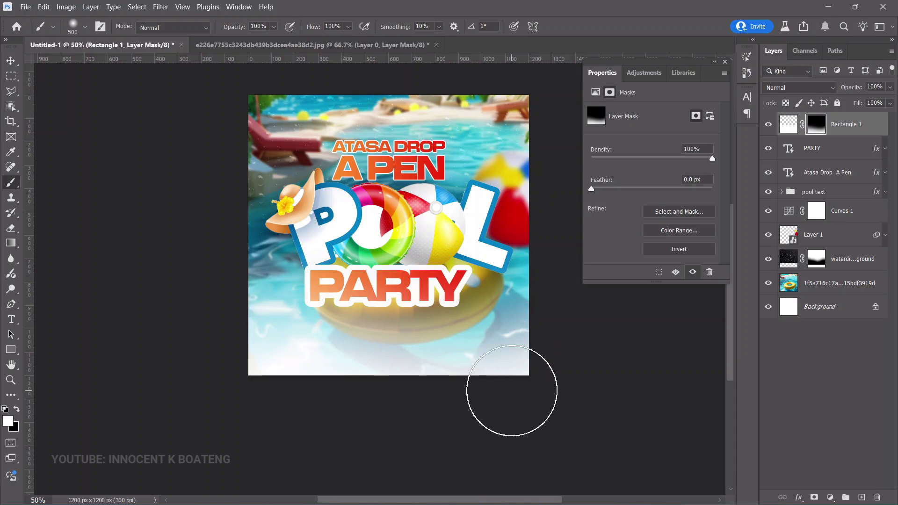
pyautogui.moveTo(509, 381)
pyautogui.mouseDown()
pyautogui.moveTo(401, 401)
pyautogui.moveTo(413, 397)
pyautogui.moveTo(273, 391)
pyautogui.moveTo(324, 391)
pyautogui.moveTo(222, 362)
pyautogui.moveTo(375, 384)
pyautogui.moveTo(532, 364)
pyautogui.moveTo(536, 377)
pyautogui.moveTo(558, 365)
pyautogui.moveTo(556, 344)
pyautogui.moveTo(541, 332)
pyautogui.moveTo(488, 368)
pyautogui.moveTo(331, 365)
pyautogui.moveTo(253, 380)
pyautogui.moveTo(195, 373)
pyautogui.moveTo(229, 354)
pyautogui.moveTo(277, 361)
pyautogui.moveTo(421, 413)
pyautogui.mouseUp()
# Step: Adjust the faded white layer's placement to about X -134 px, Y 646 px
pyautogui.press('v')
pyautogui.scroll(1, 434, 353)
pyautogui.moveTo(436, 322)
pyautogui.mouseDown()
pyautogui.moveTo(442, 383)
pyautogui.moveTo(446, 335)
pyautogui.mouseUp()
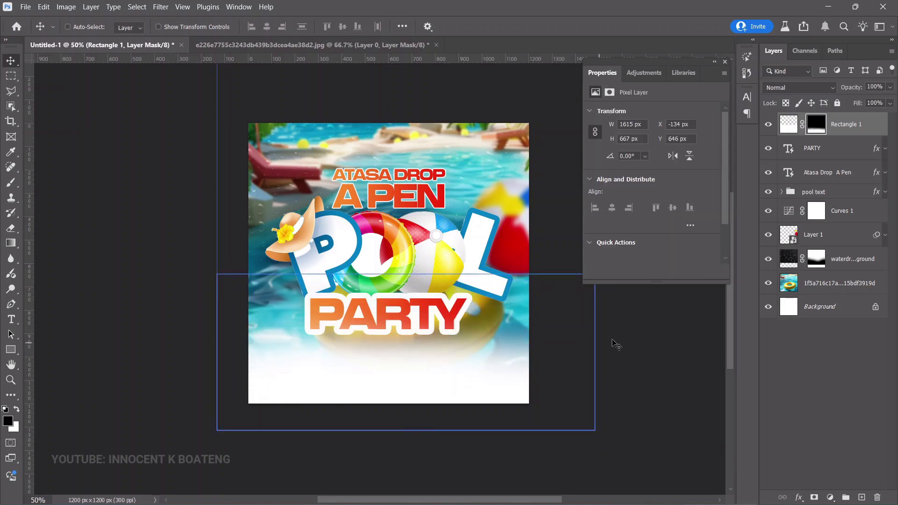
# Step: Group the PARTY, Atasa Drop A Pen and pool text layers together
pyautogui.click(808, 191)
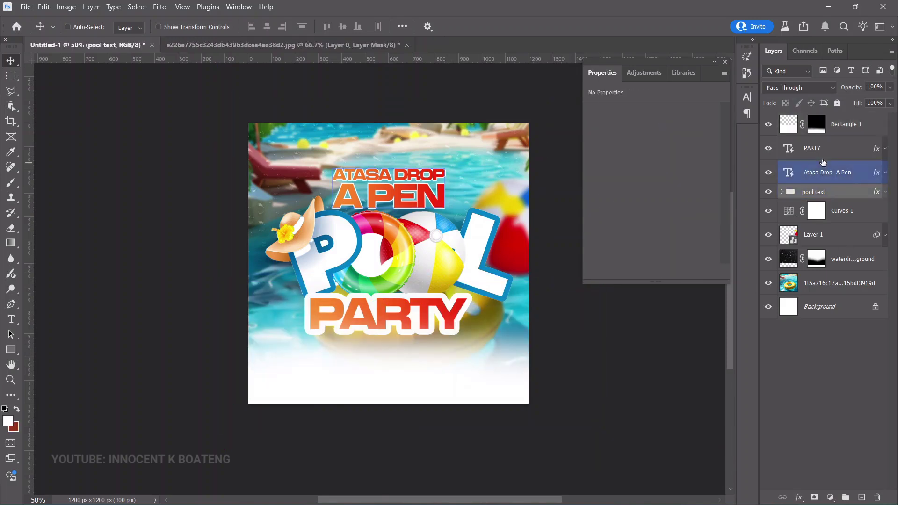
pyautogui.keyDown('shift'); pyautogui.click(822, 156); pyautogui.keyUp('shift')
pyautogui.hotkey('ctrl', 'g')
# Step: Scale the lettering group down slightly and centre it horizontally on the canvas
pyautogui.hotkey('ctrl', 't')
pyautogui.moveTo(545, 403); pyautogui.dragTo(522, 384)
pyautogui.moveTo(469, 326); pyautogui.dragTo(483, 331)
pyautogui.press('Return')
pyautogui.press('Return')
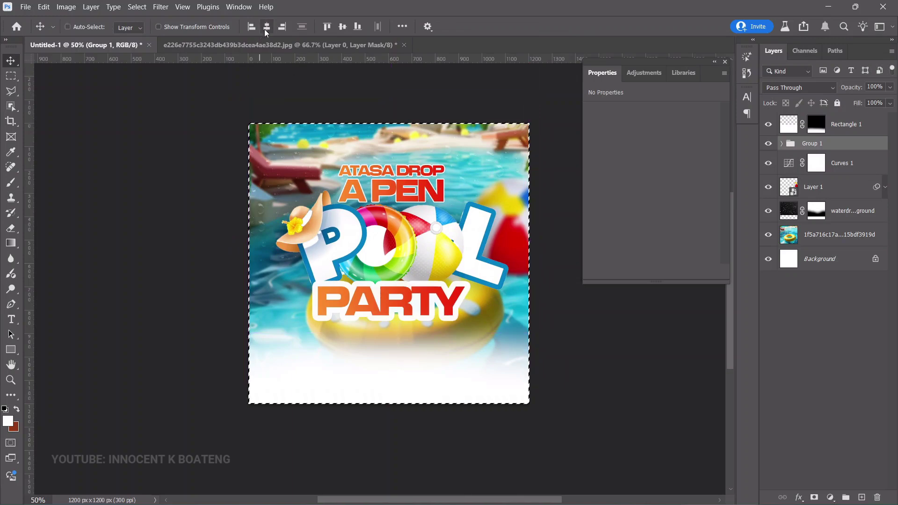
# Step: Stretch the masked white layer to about 1075 px tall at X -142 px, Y 421 px and touch up its mask
pyautogui.click(865, 168)
pyautogui.click(844, 124)
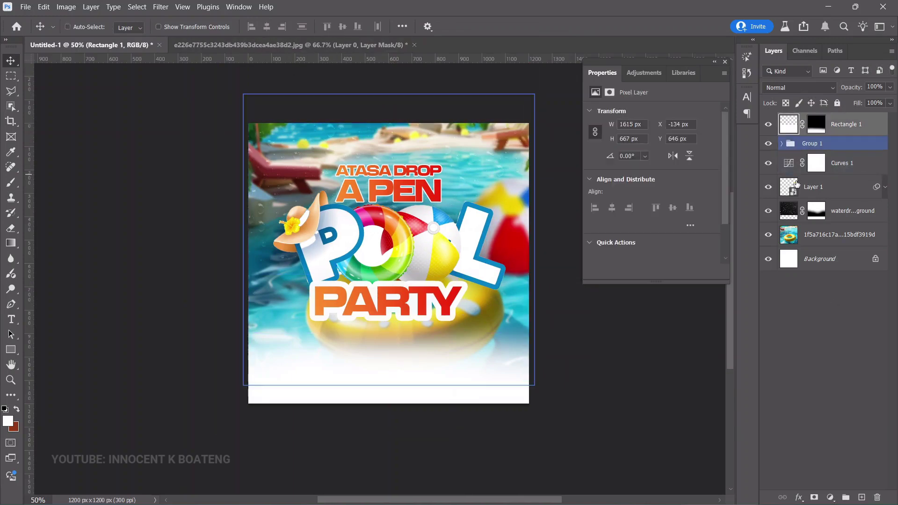
pyautogui.hotkey('ctrl', 't')
pyautogui.moveTo(411, 270); pyautogui.dragTo(406, 202)
pyautogui.moveTo(439, 318); pyautogui.dragTo(437, 360)
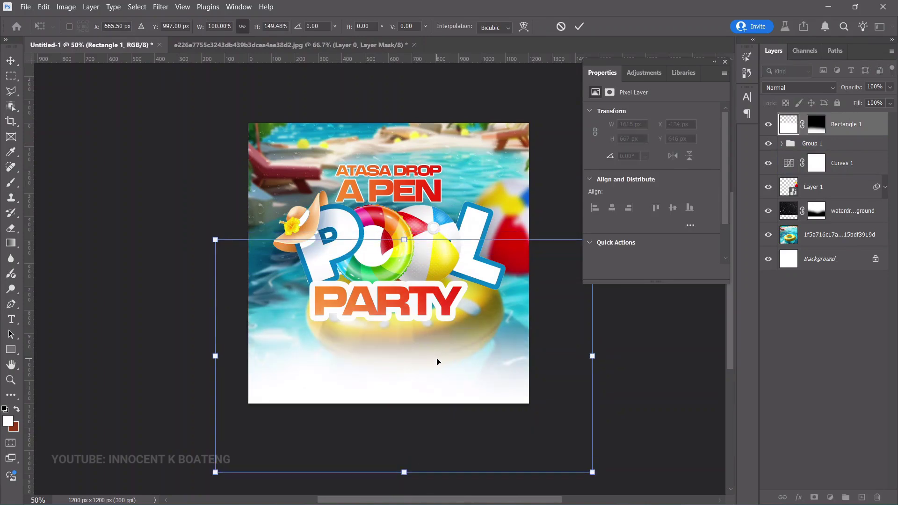
pyautogui.press('Return')
pyautogui.click(816, 123)
pyautogui.press('b')
pyautogui.press('d')
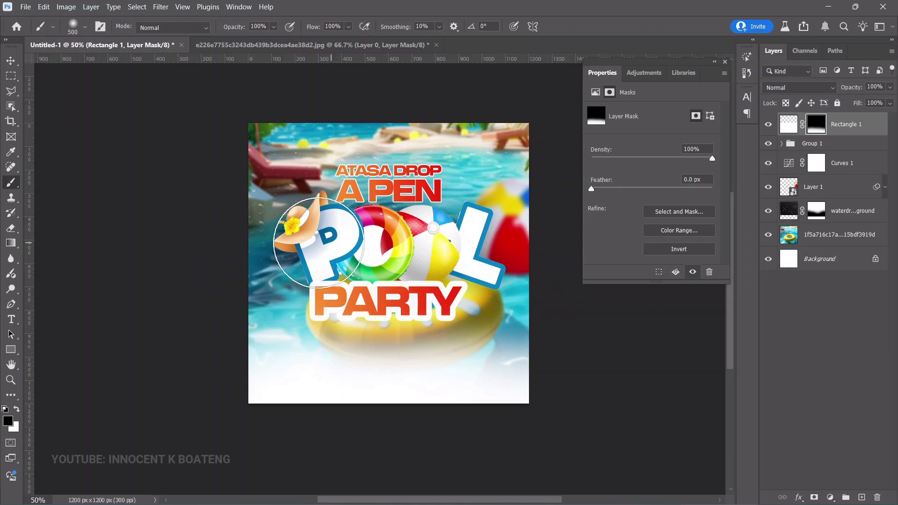
pyautogui.press('v')
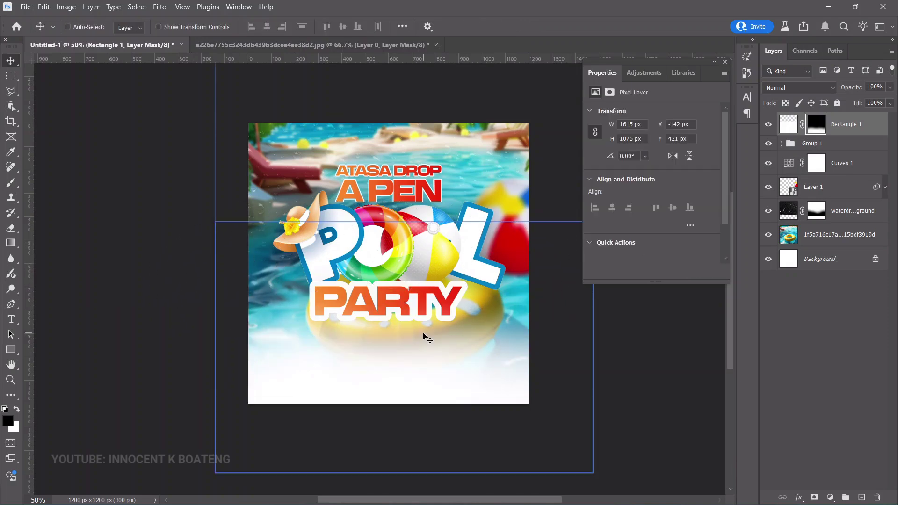
# Step: Add the text line "@ Eclipse Bay, Nkroful,takoradi 10:00am" in white Poppins Bold below PARTY
pyautogui.press('t')
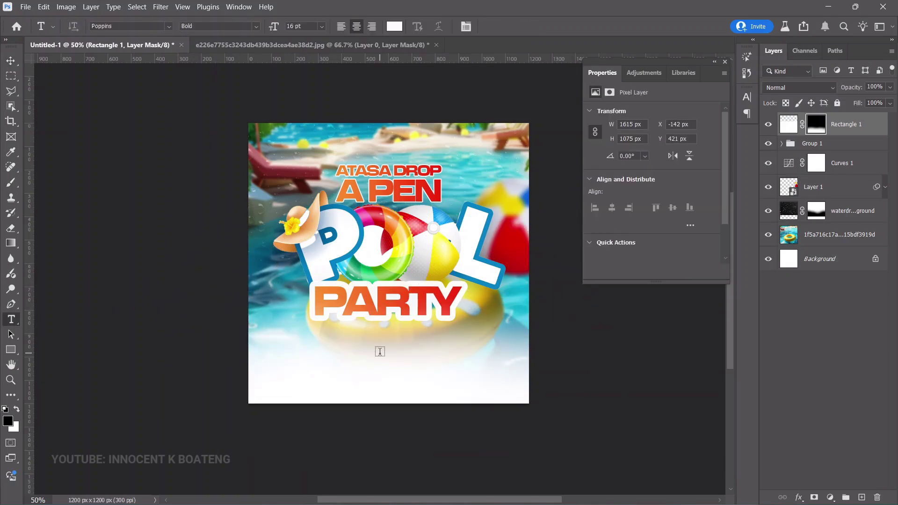
pyautogui.click(379, 351)
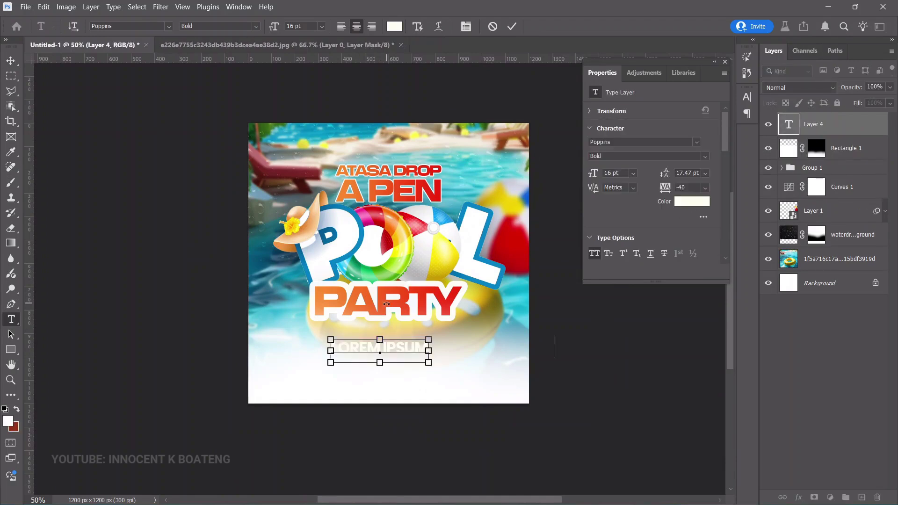
pyautogui.hotkey('ctrl', 'v')
pyautogui.click(11, 61)
# Step: Scale the venue and time line down to about 8.77 pt, place it below PARTY and centre it horizontally on the canvas
pyautogui.hotkey('ctrl', 't')
pyautogui.moveTo(553, 340); pyautogui.dragTo(400, 362)
pyautogui.press('Return')
pyautogui.hotkey('ctrl', 'a')
pyautogui.click(267, 26)
pyautogui.hotkey('ctrl', 'd')
# Step: Expand the lettering group and copy the PARTY layer's effects onto the venue and time text
pyautogui.click(791, 182)
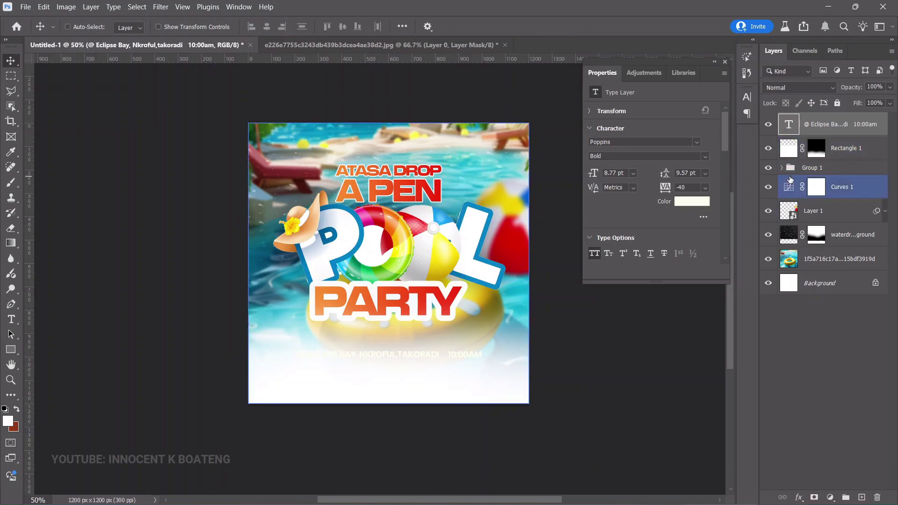
pyautogui.click(815, 148)
pyautogui.click(795, 168)
pyautogui.click(795, 210)
pyautogui.click(790, 187)
pyautogui.click(782, 170)
pyautogui.click(782, 168)
pyautogui.click(823, 187)
pyautogui.click(856, 208)
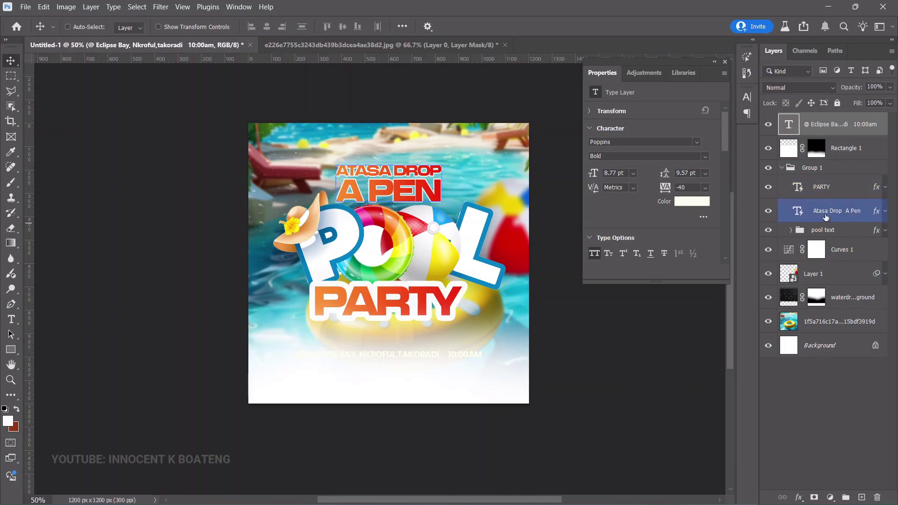
pyautogui.click(823, 187)
pyautogui.click(842, 297)
pyautogui.click(841, 210)
pyautogui.click(877, 197)
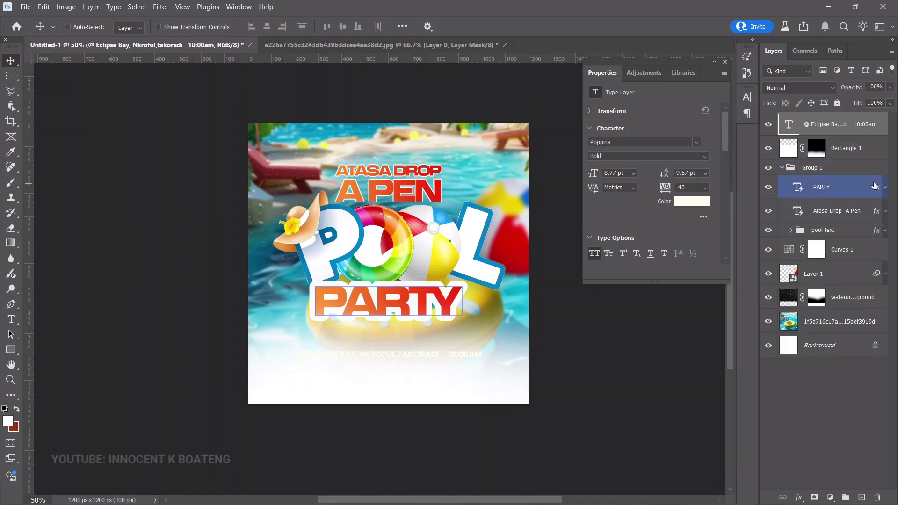
pyautogui.moveTo(876, 187); pyautogui.dragTo(873, 130)
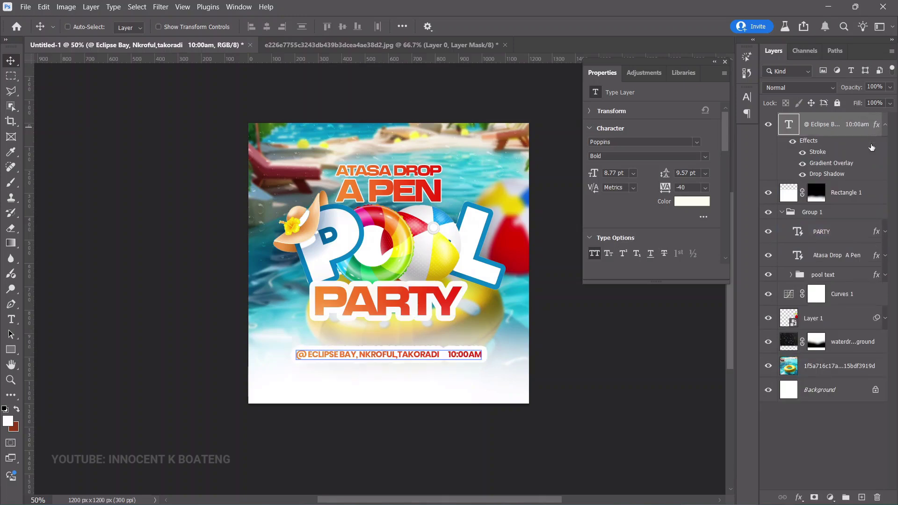
# Step: Hide the Stroke and Drop Shadow effects on the venue and time text, leaving only its Gradient Overlay
pyautogui.keyDown('ctrl'); pyautogui.click(440, 381); pyautogui.keyUp('ctrl')
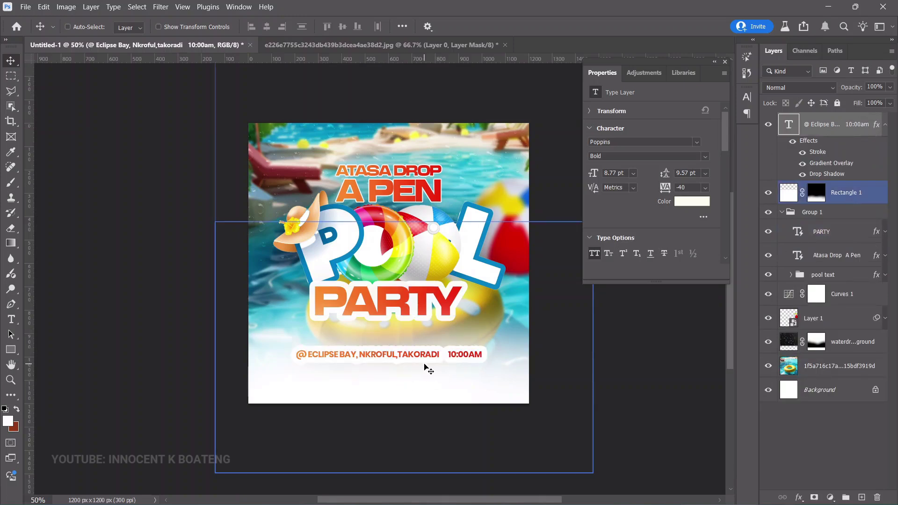
pyautogui.keyDown('ctrl'); pyautogui.click(856, 192); pyautogui.keyUp('ctrl')
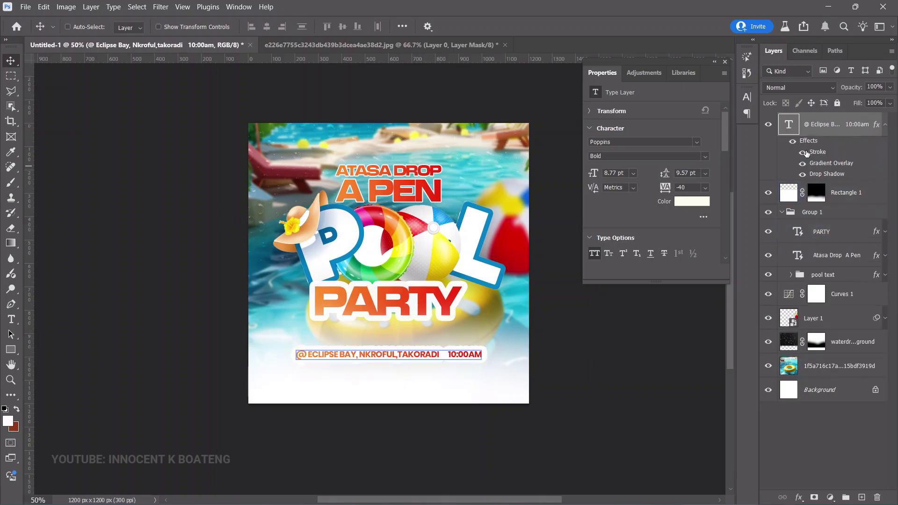
pyautogui.click(803, 152)
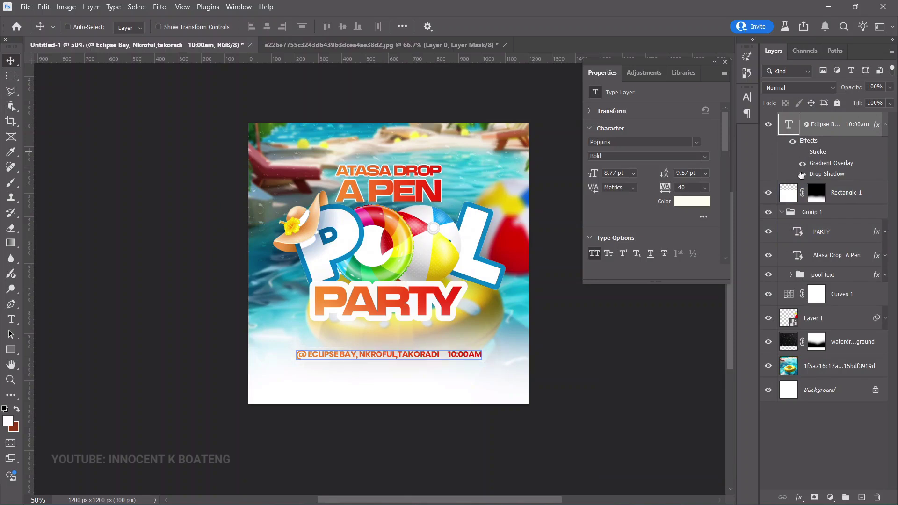
pyautogui.keyDown('ctrl'); pyautogui.click(468, 380); pyautogui.keyUp('ctrl')
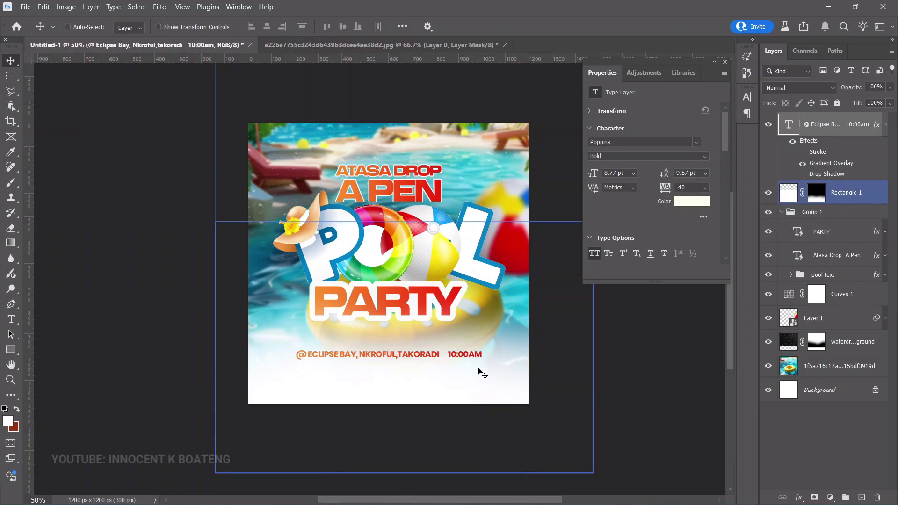
# Step: Scale the venue and time text to about 90.66% (7.95 pt) and centre it horizontally on the canvas
pyautogui.keyDown('ctrl'); pyautogui.click(510, 348); pyautogui.keyUp('ctrl')
pyautogui.hotkey('ctrl', 't')
pyautogui.moveTo(481, 349); pyautogui.dragTo(460, 350)
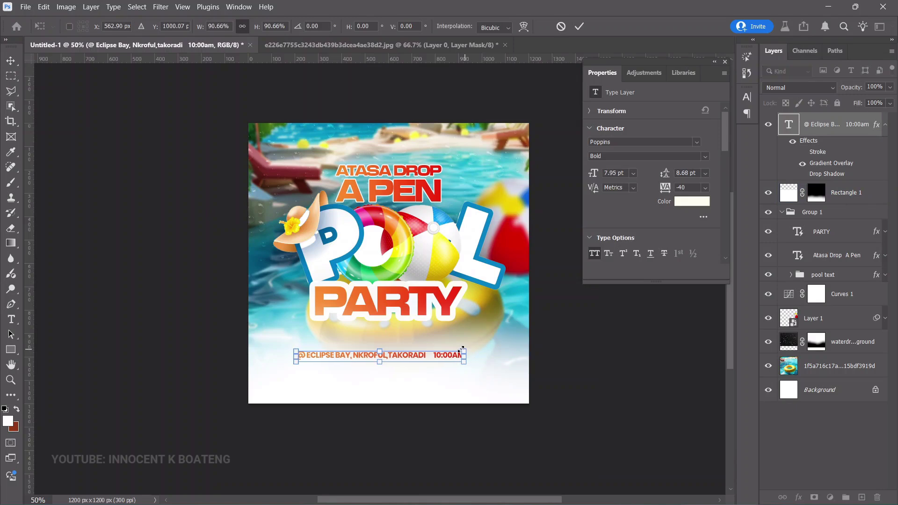
pyautogui.press('Return')
pyautogui.hotkey('ctrl', 'a')
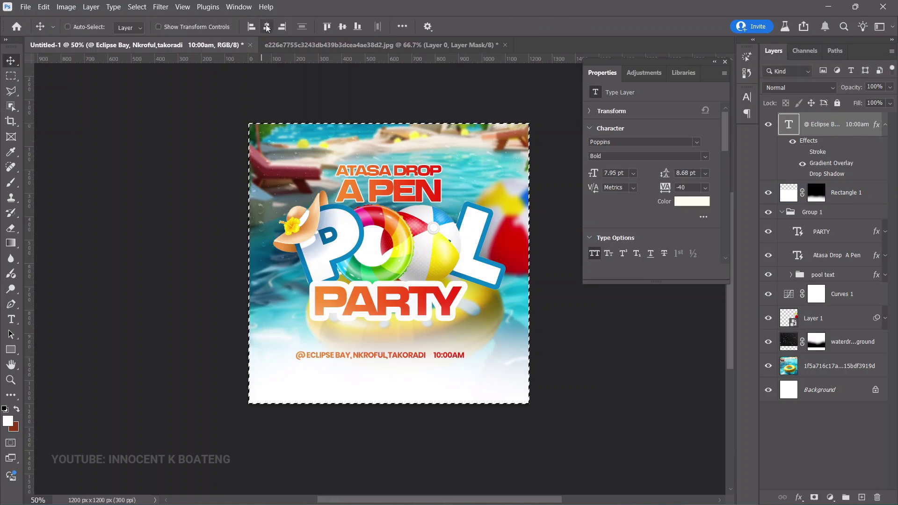
pyautogui.click(267, 27)
pyautogui.hotkey('ctrl', 'd')
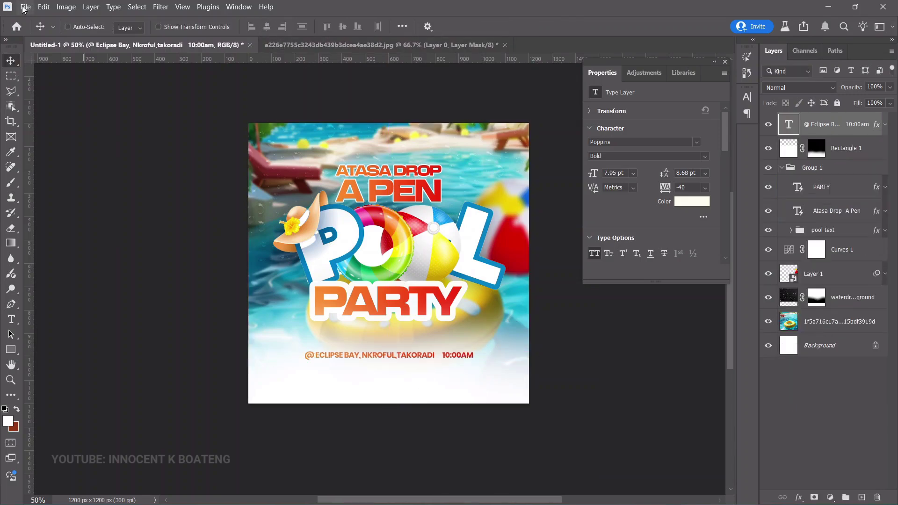
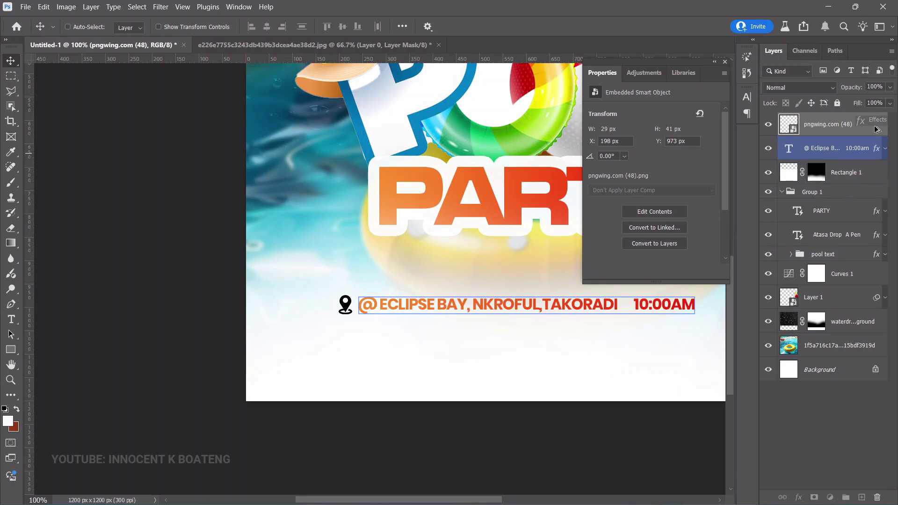
# Step: Copy the venue text's effects onto the location pin, group it with the venue text and centre the group horizontally on the canvas
pyautogui.click(812, 236)
pyautogui.click(885, 124)
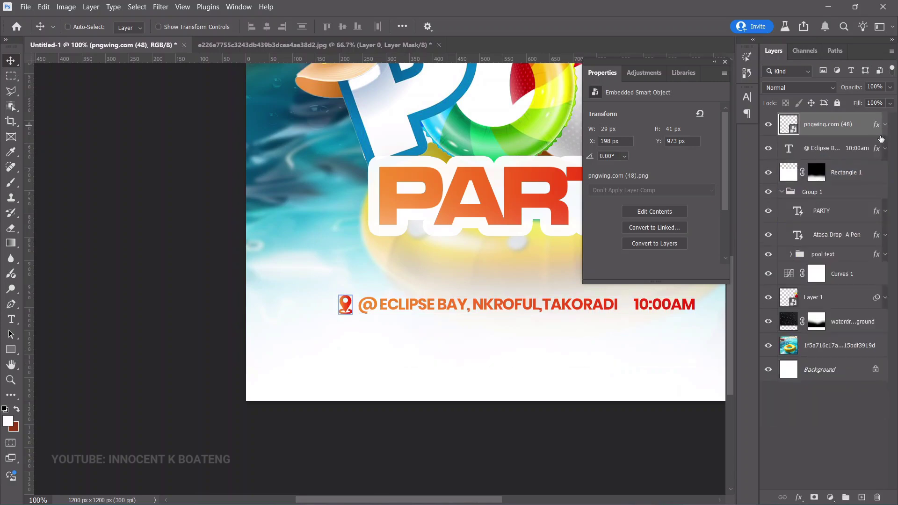
pyautogui.keyDown('ctrl'); pyautogui.click(843, 151); pyautogui.keyUp('ctrl')
pyautogui.hotkey('ctrl', 'g')
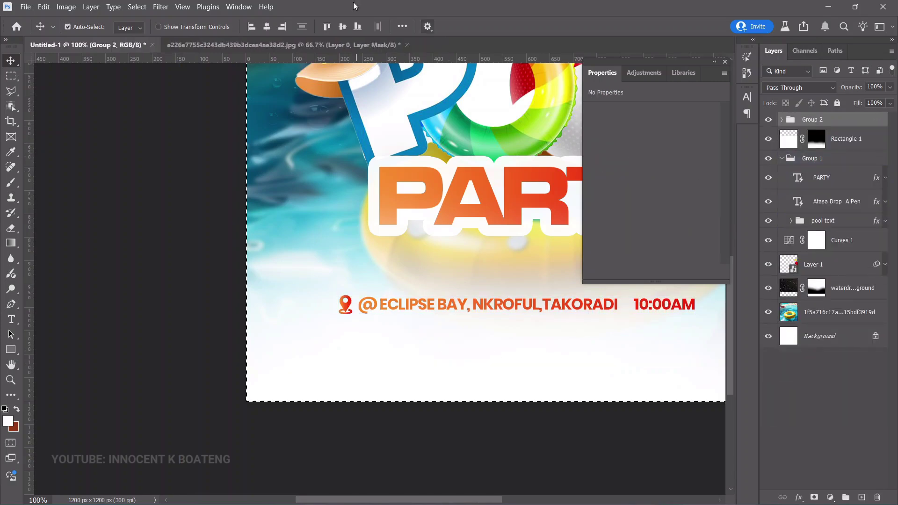
pyautogui.moveTo(480, 296); pyautogui.dragTo(490, 297)
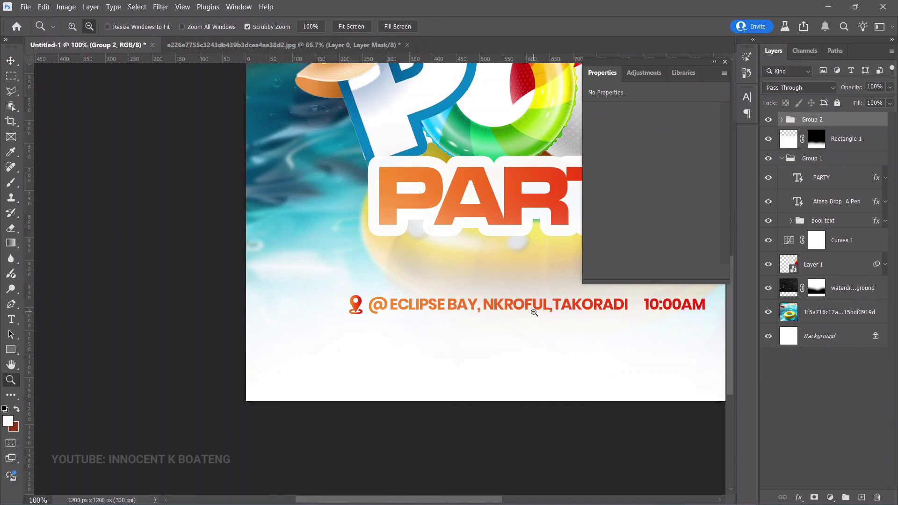
# Step: Draw a thin horizontal rectangle about 999 px wide and 8 px high just below the venue and time line
pyautogui.hotkey('ctrl', '-')
pyautogui.keyDown('ctrl'); pyautogui.click(423, 342); pyautogui.keyUp('ctrl')
pyautogui.click(11, 349)
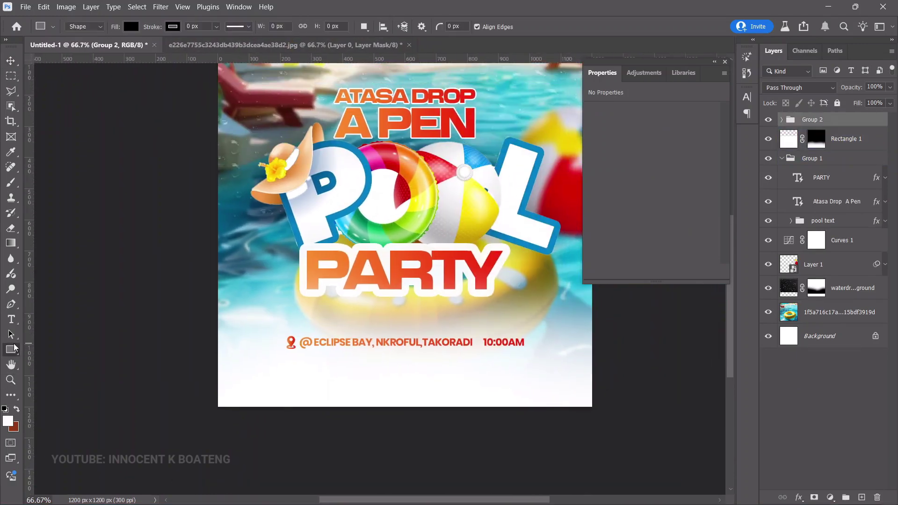
pyautogui.rightClick(11, 351)
pyautogui.click(44, 348)
pyautogui.moveTo(246, 355); pyautogui.dragTo(557, 359)
# Step: Fill the thin rectangle with the red sampled from the PARTY lettering
pyautogui.doubleClick(792, 130)
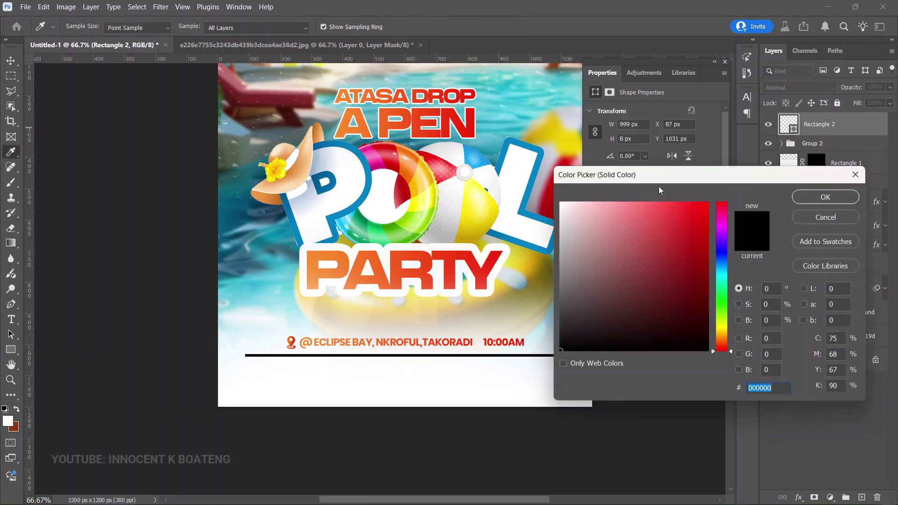
pyautogui.click(461, 251)
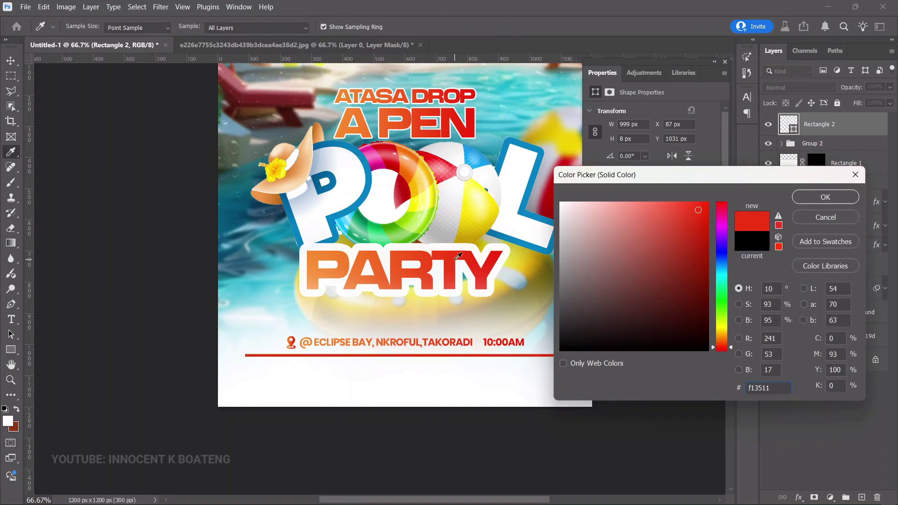
pyautogui.press('Return')
# Step: Rasterize the red line and apply a Motion Blur at 0° with a distance above 24 pixels to soften its ends
pyautogui.click(160, 6)
pyautogui.moveTo(236, 154)
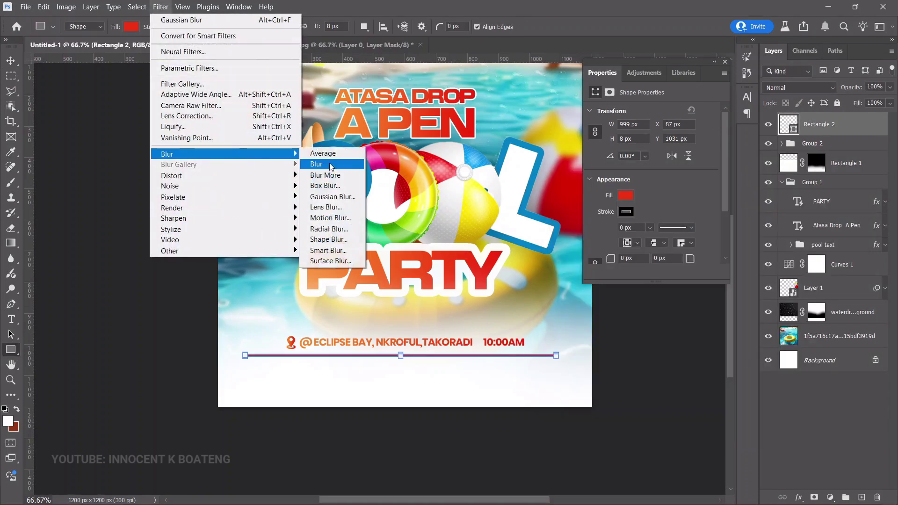
pyautogui.click(330, 218)
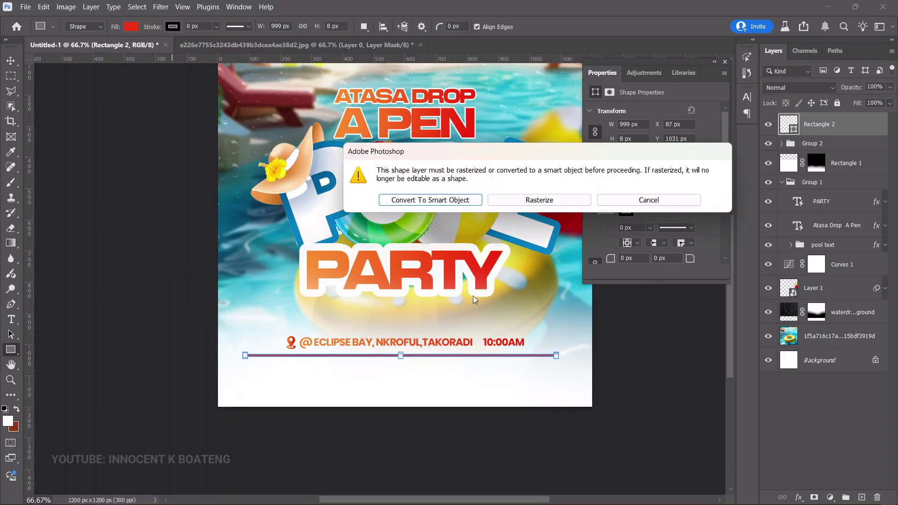
pyautogui.click(519, 201)
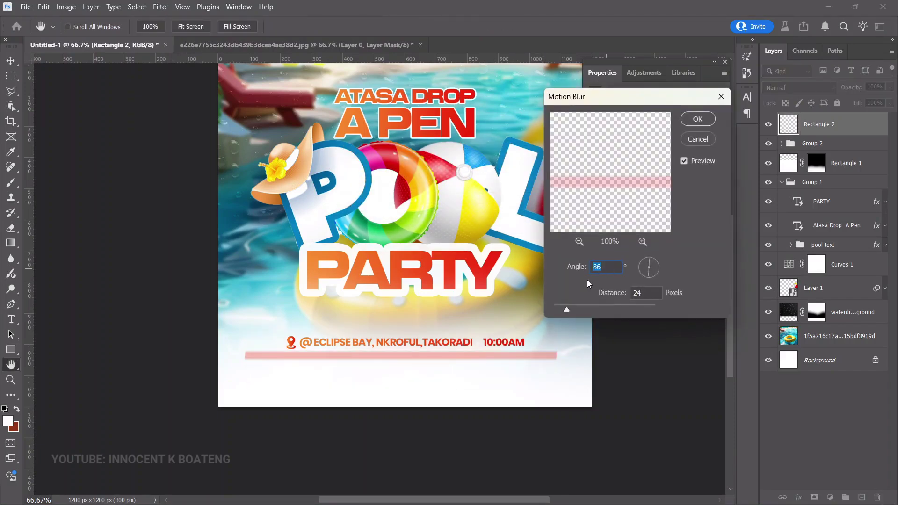
pyautogui.write('0')
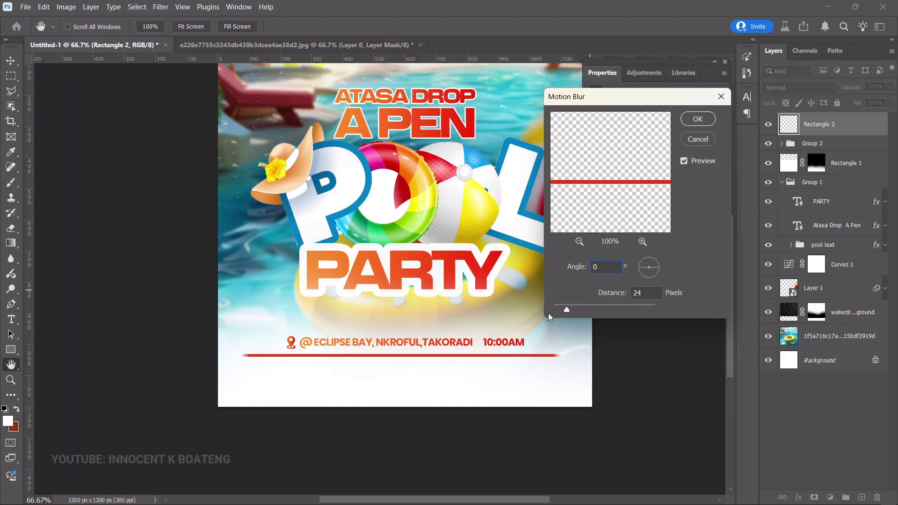
pyautogui.moveTo(564, 307); pyautogui.dragTo(576, 307)
pyautogui.click(698, 119)
# Step: Add the DJ and MC line-up text below the red line and colour it red
pyautogui.hotkey('ctrl', '+')
pyautogui.press('t')
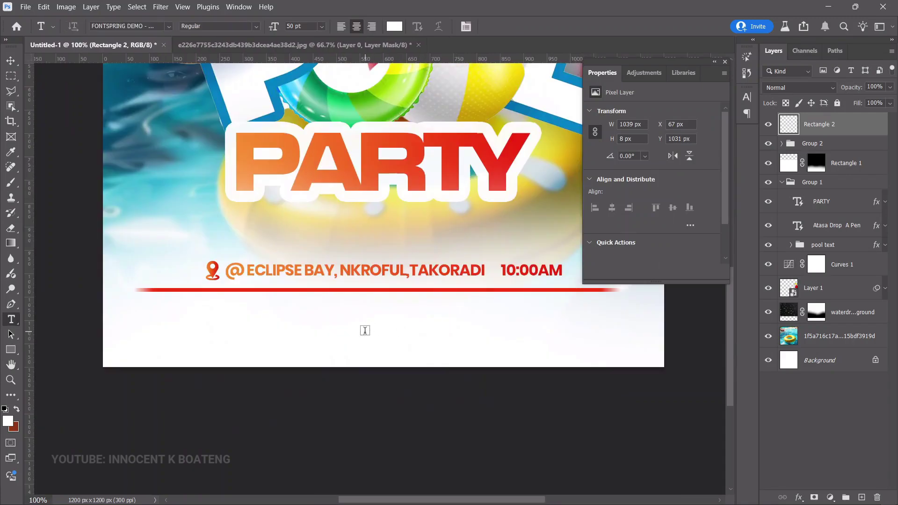
pyautogui.click(365, 329)
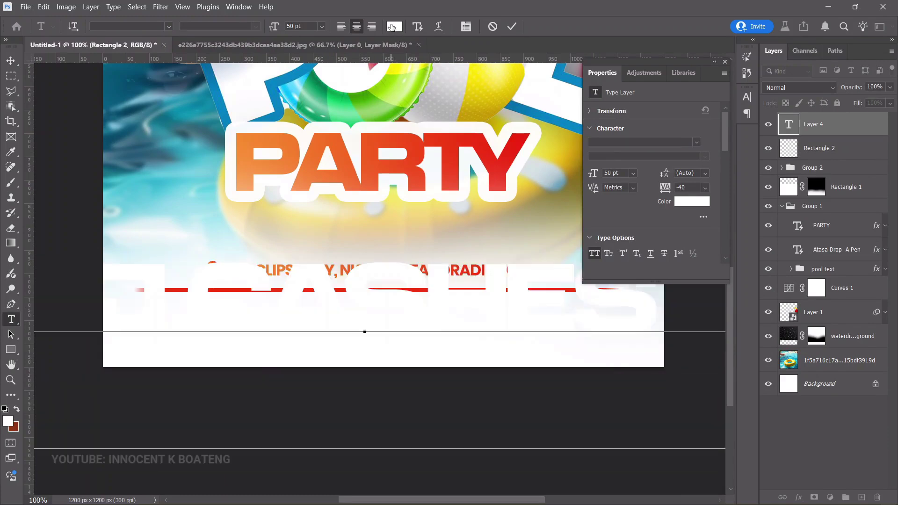
pyautogui.click(394, 26)
pyautogui.click(698, 210)
pyautogui.click(826, 197)
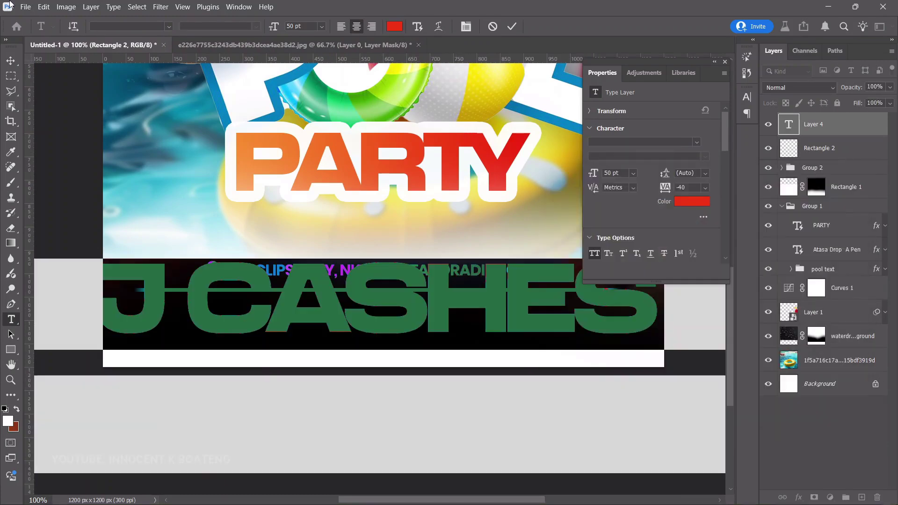
# Step: Scale the line-up text down to about 7.15 pt, place it below the red line and centre it horizontally on the canvas
pyautogui.click(13, 66)
pyautogui.scroll(-3, 307, 243)
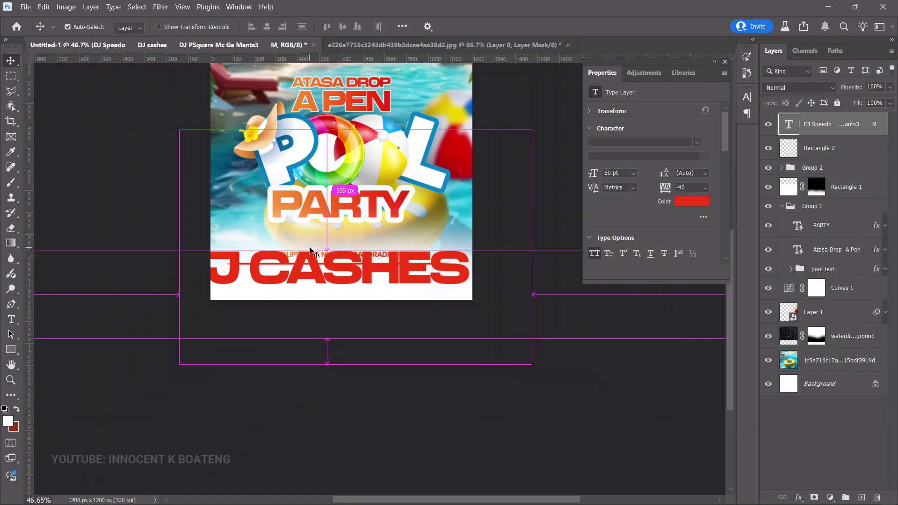
pyautogui.hotkey('ctrl', 't')
pyautogui.scroll(-3, 408, 272)
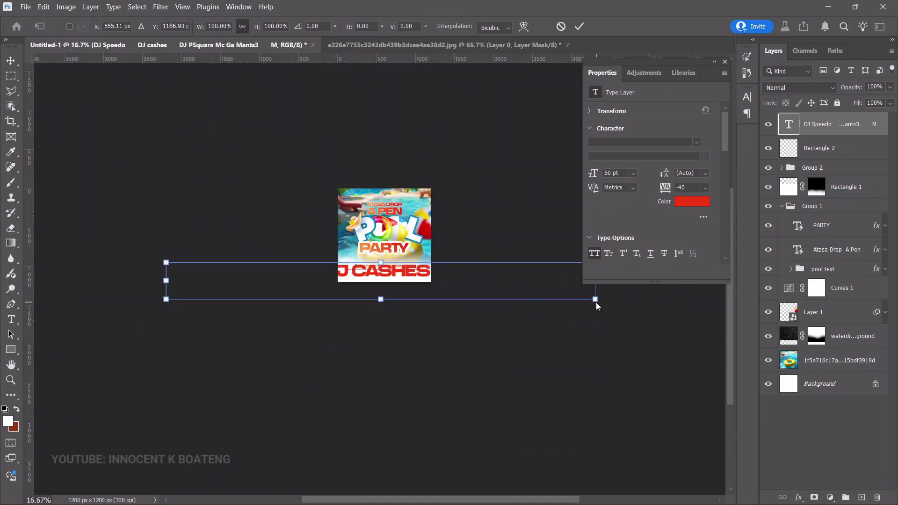
pyautogui.moveTo(594, 300); pyautogui.dragTo(412, 284)
pyautogui.moveTo(412, 283); pyautogui.dragTo(420, 281)
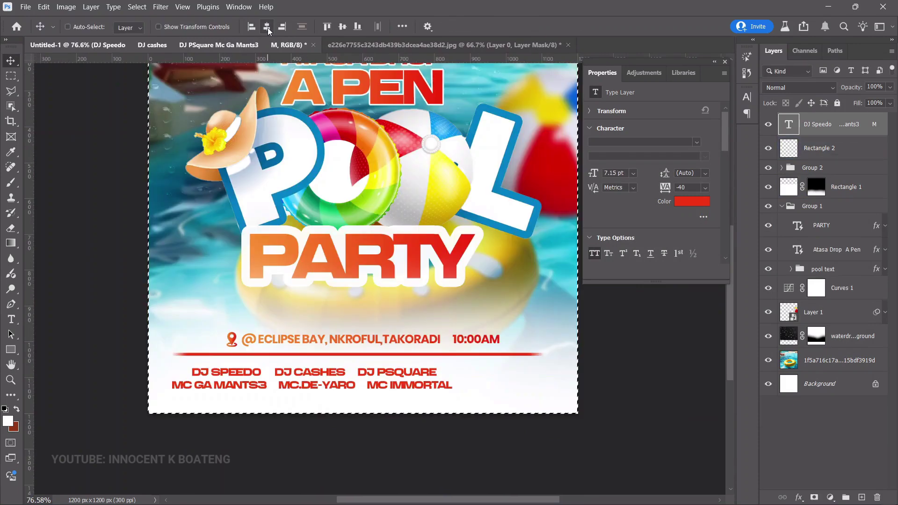
pyautogui.click(267, 27)
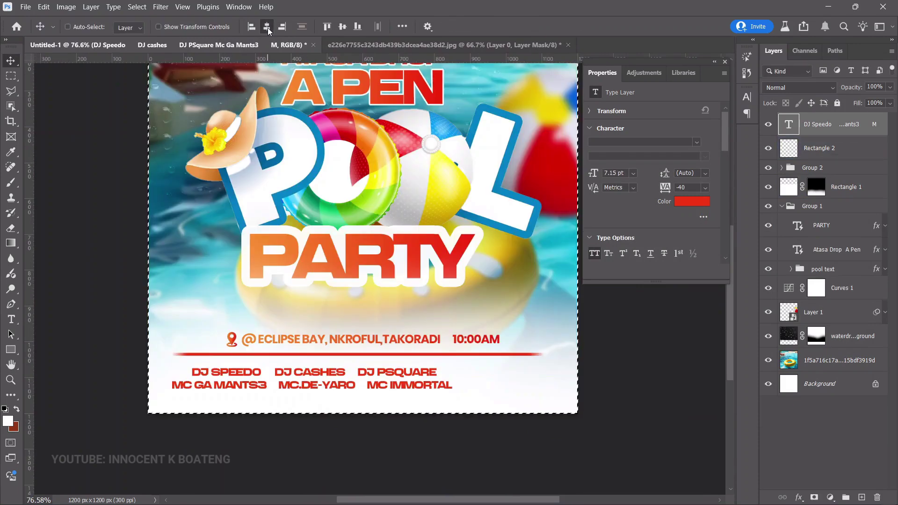
pyautogui.hotkey('ctrl', 'd')
# Step: Set the tracking of the whole line-up text to -20
pyautogui.doubleClick(450, 388)
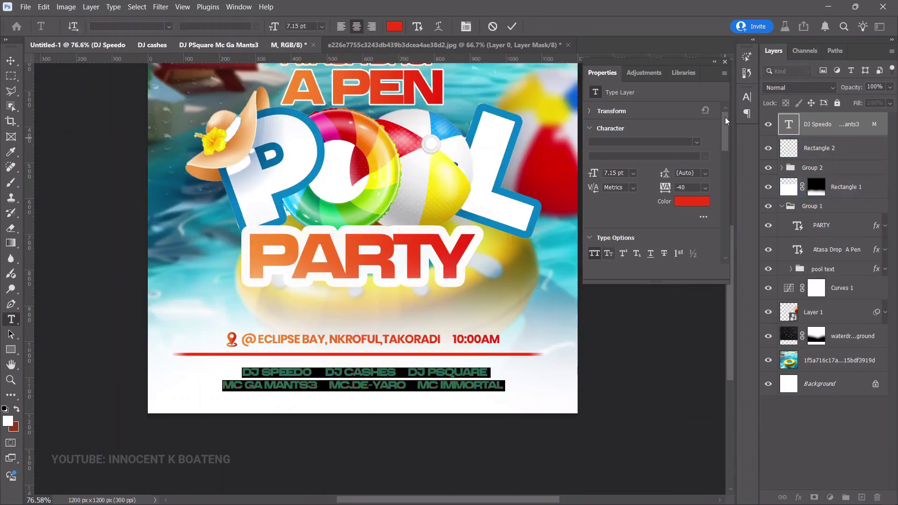
pyautogui.click(468, 25)
pyautogui.click(703, 138)
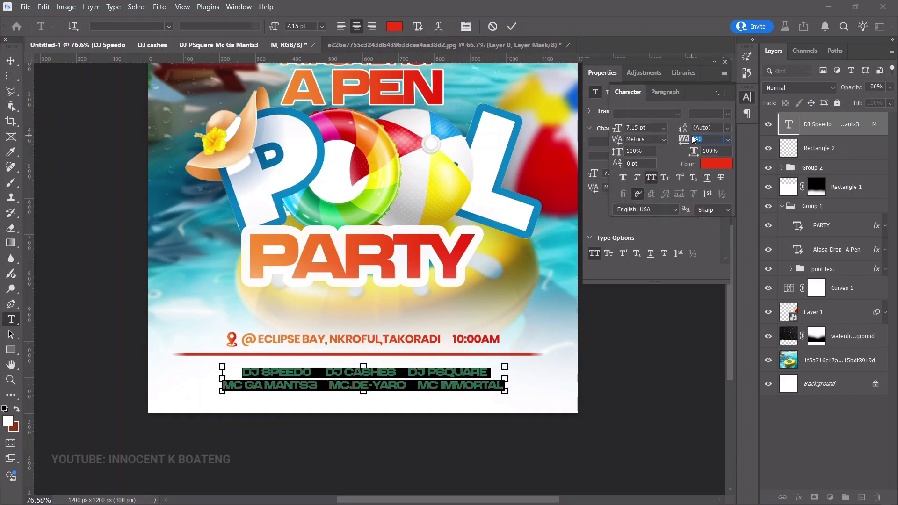
pyautogui.write('-20')
# Step: Tighten the spacing between the first and second DJ names in the line-up text
pyautogui.click(321, 372)
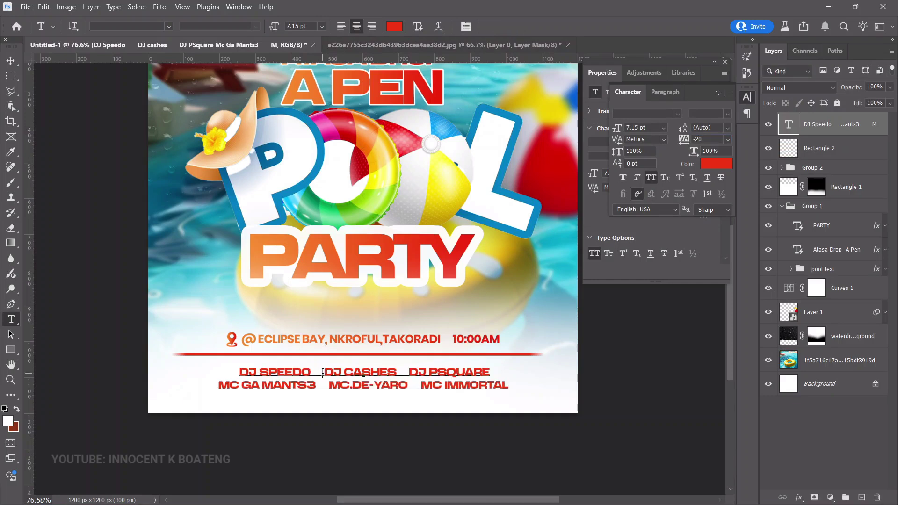
pyautogui.moveTo(329, 373); pyautogui.dragTo(311, 371)
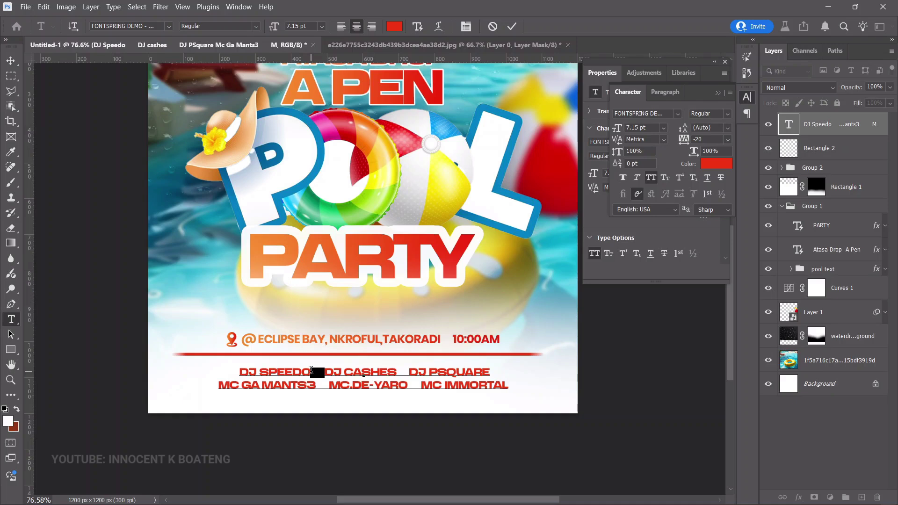
pyautogui.press('BackSpace')
pyautogui.press('BackSpace')
pyautogui.hotkey('ctrl', 'Return')
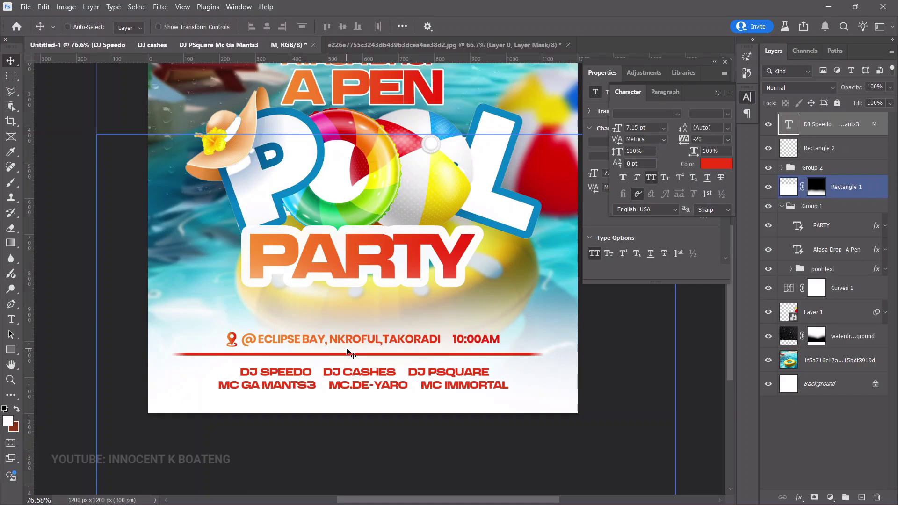
# Step: Copy the venue and time text's layer effects, including the Gradient Overlay, onto the line-up text
pyautogui.keyDown('ctrl'); pyautogui.click(356, 342); pyautogui.keyUp('ctrl')
pyautogui.keyDown('ctrl'); pyautogui.click(402, 389); pyautogui.keyUp('ctrl')
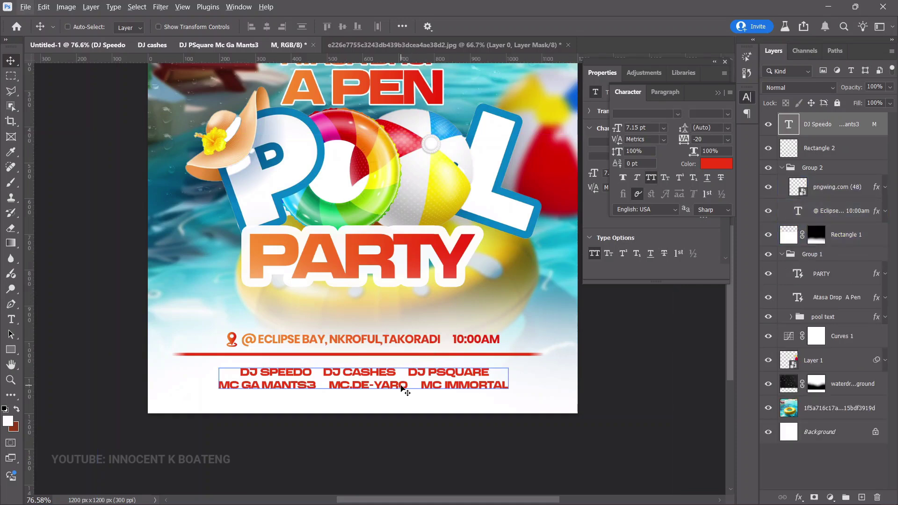
pyautogui.click(877, 212)
pyautogui.moveTo(878, 212); pyautogui.dragTo(865, 131)
pyautogui.keyDown('ctrl'); pyautogui.click(395, 402); pyautogui.keyUp('ctrl')
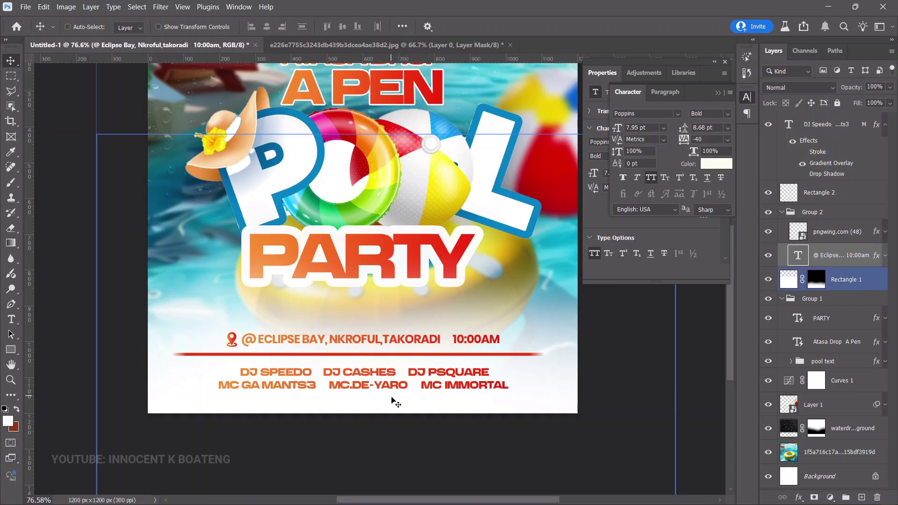
# Step: Draw a rectangle about 183 px wide and 209 px high in the flyer's upper-right area
pyautogui.scroll(3, 411, 402)
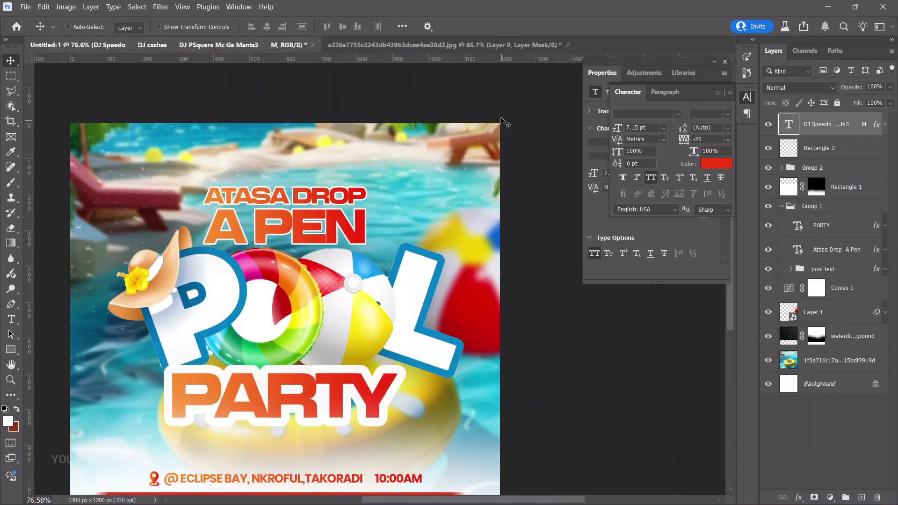
pyautogui.keyDown('ctrl'); pyautogui.click(430, 167); pyautogui.keyUp('ctrl')
pyautogui.click(11, 349)
pyautogui.click(78, 352)
pyautogui.moveTo(400, 148); pyautogui.dragTo(466, 222)
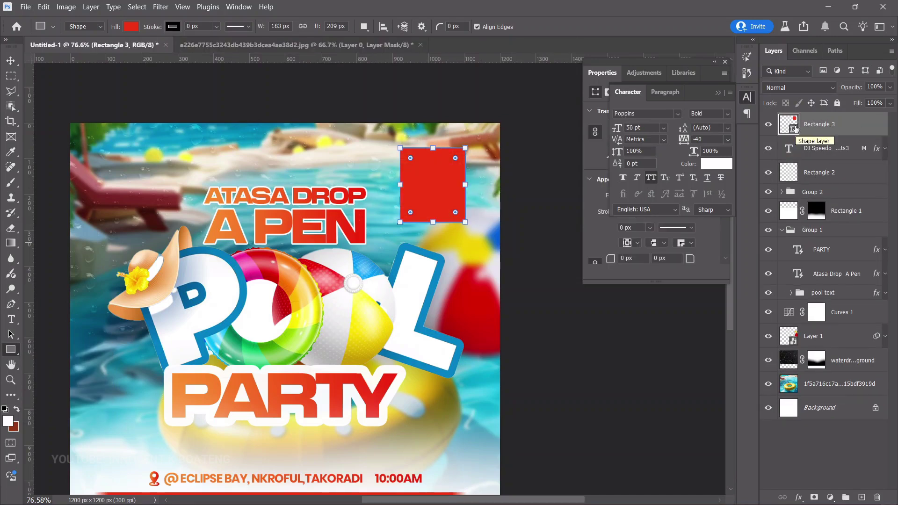
# Step: Change the fill of the new upper-right rectangle to white
pyautogui.doubleClick(790, 131)
pyautogui.moveTo(650, 255); pyautogui.dragTo(501, 131)
pyautogui.click(822, 199)
pyautogui.press('v')
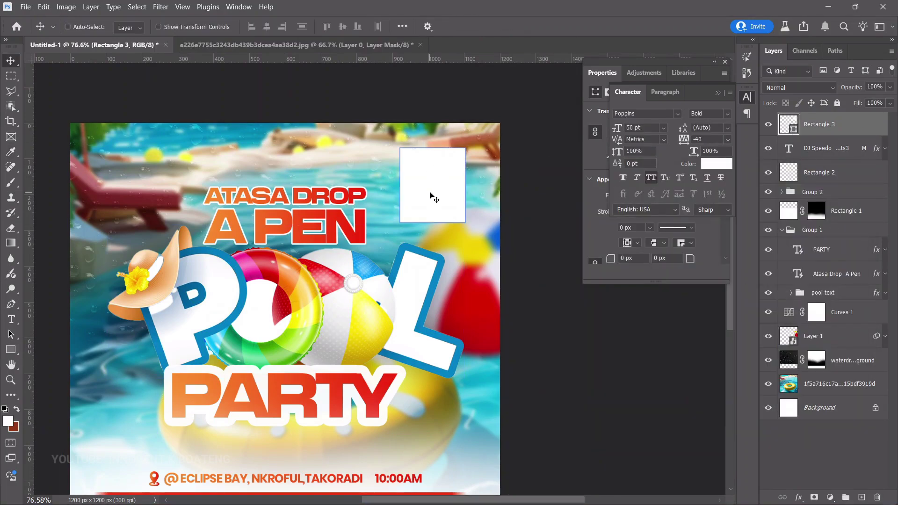
# Step: Add the date text "20TH SEP 25" in orange at 15 pt over the white rectangle, using the Fontspring demo font
pyautogui.scroll(1, 431, 195)
pyautogui.press('t')
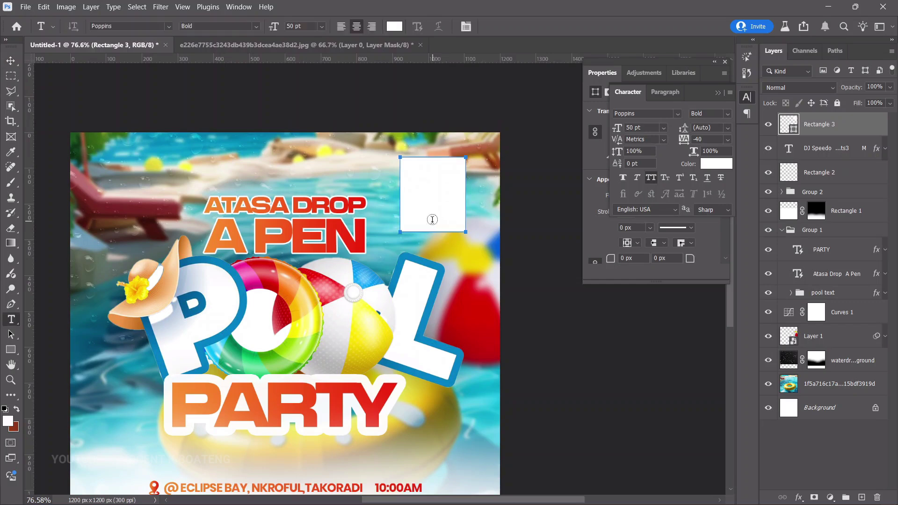
pyautogui.click(130, 26)
pyautogui.write('fol')
pyautogui.press('Return')
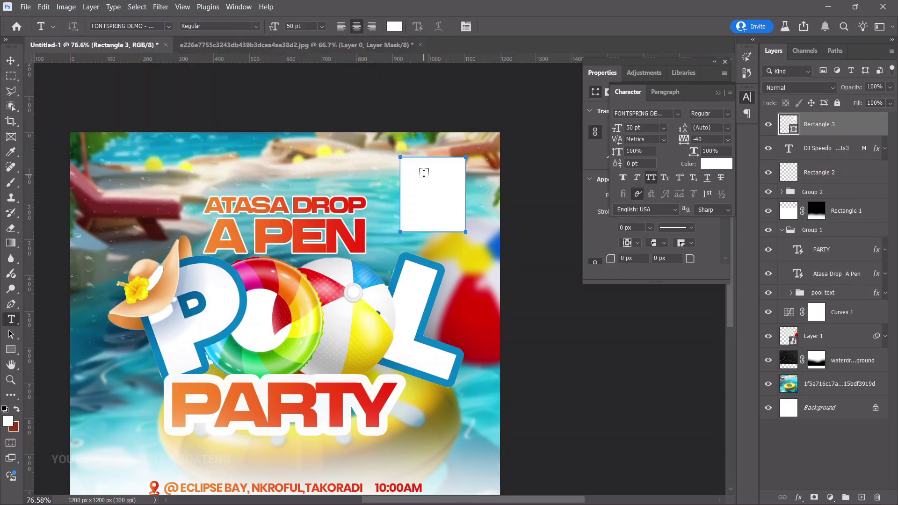
pyautogui.click(419, 175)
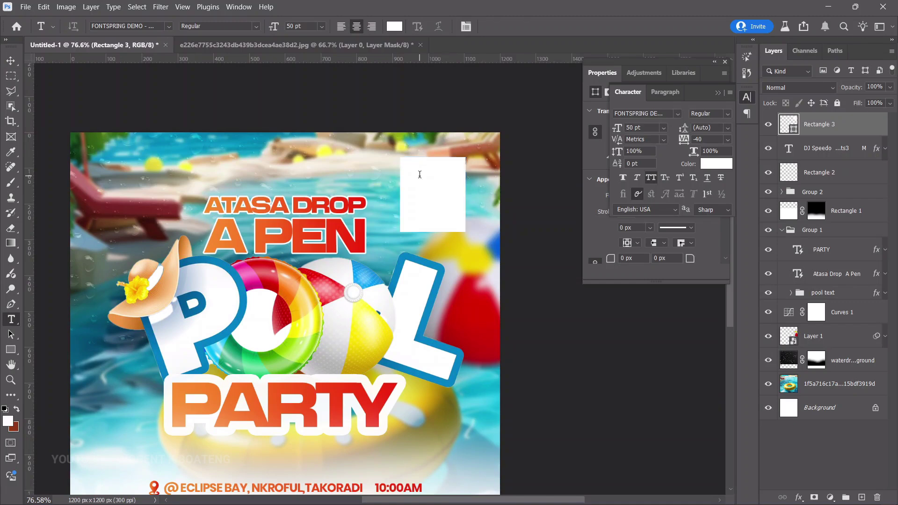
pyautogui.write('20TH SEP 25')
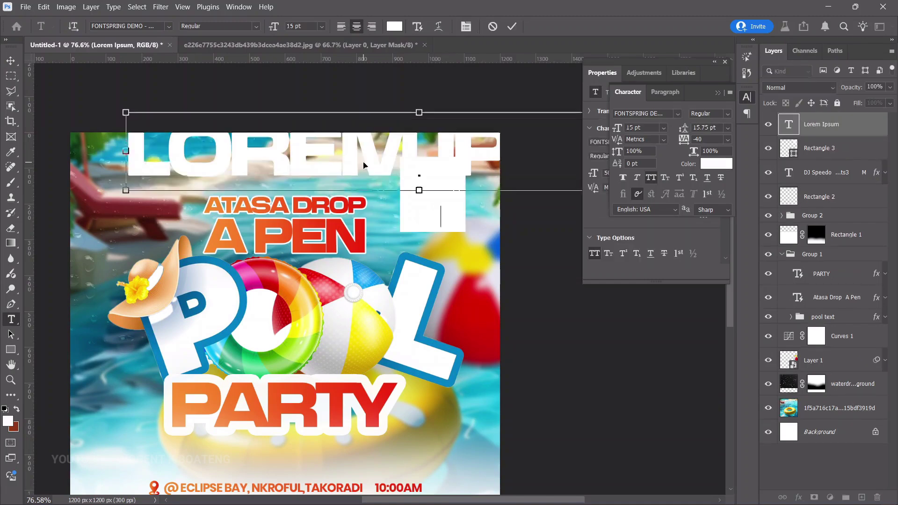
pyautogui.click(411, 167)
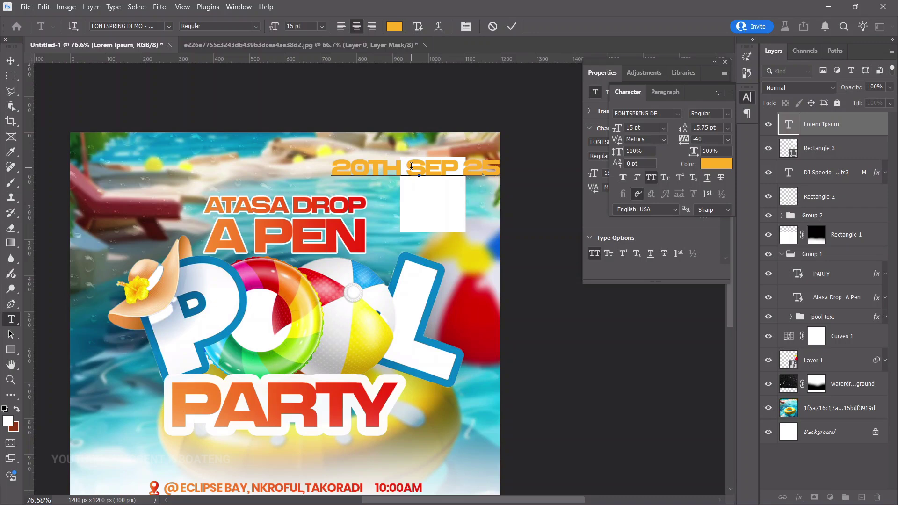
# Step: Break the date into three lines, 20TH, SEP and 25, and select all of its text
pyautogui.press('Return')
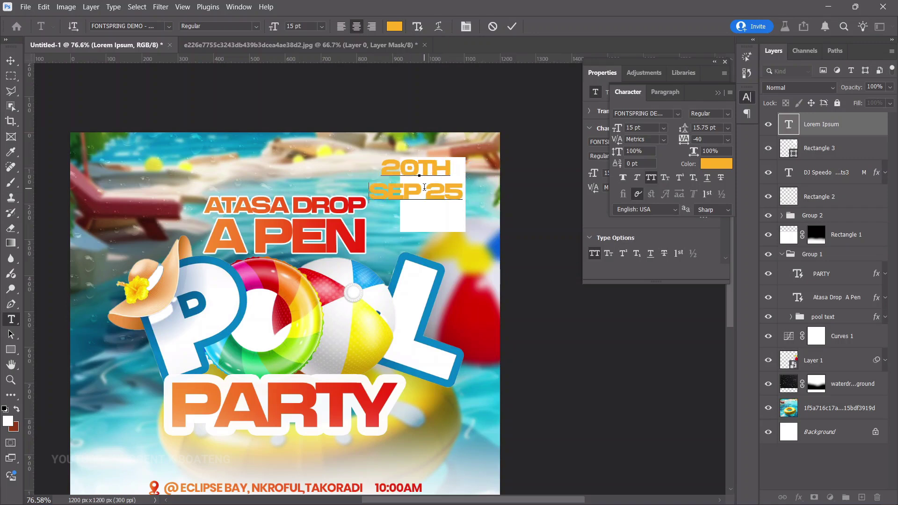
pyautogui.press('Return')
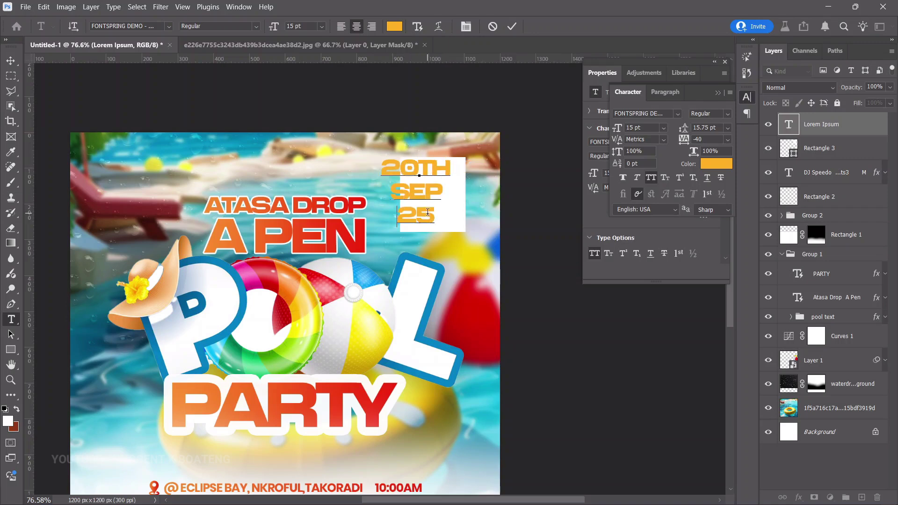
pyautogui.hotkey('ctrl', 'a')
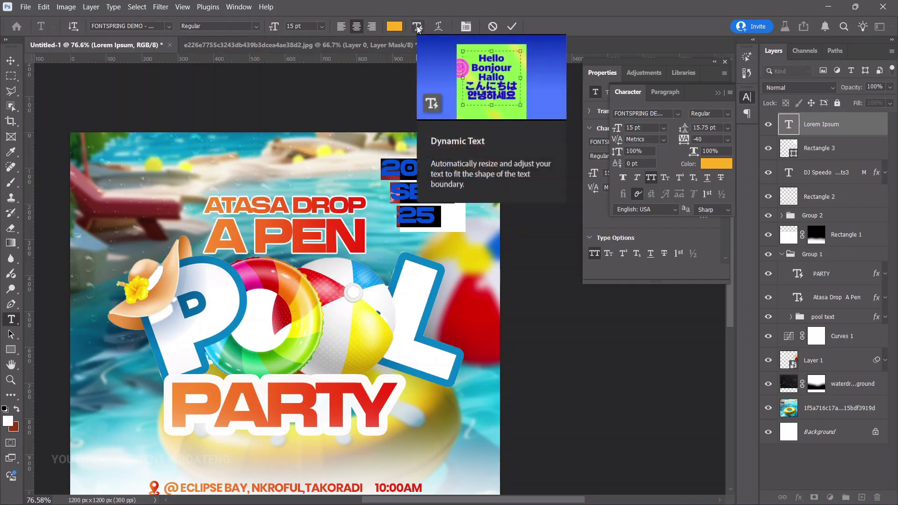
# Step: Convert the date to Dynamic Text, scale it to 81.09% and centre it inside the white rectangle
pyautogui.click(417, 28)
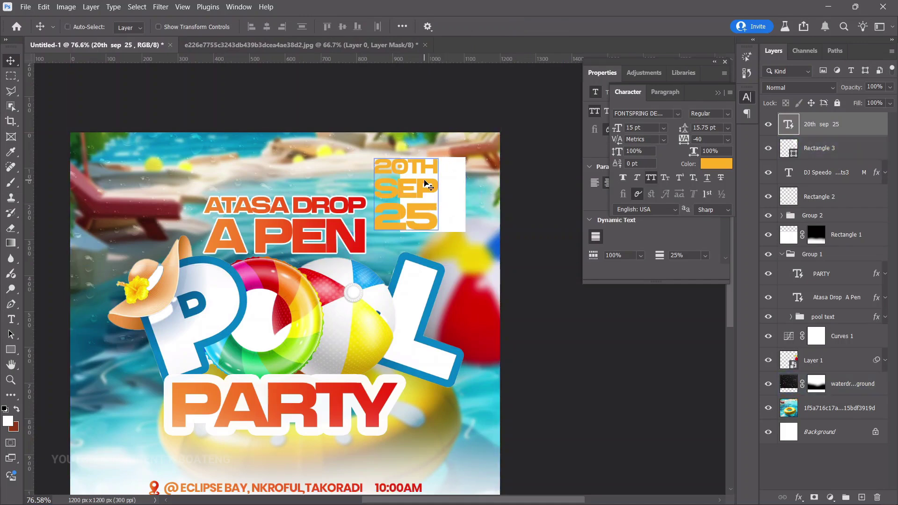
pyautogui.hotkey('ctrl', 't')
pyautogui.moveTo(458, 160); pyautogui.dragTo(453, 192)
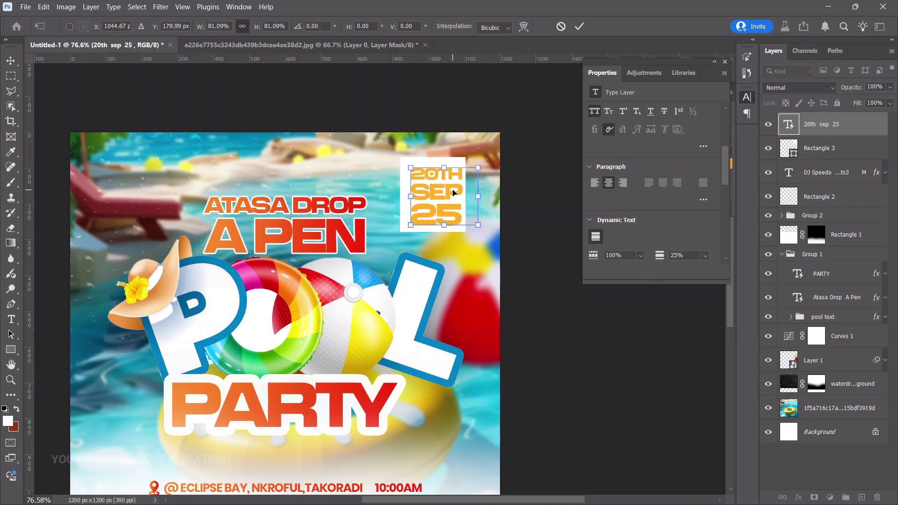
pyautogui.press('Left')
pyautogui.press('Left')
pyautogui.press('Left')
pyautogui.press('Left')
pyautogui.press('Left')
pyautogui.press('Left')
pyautogui.press('Left')
pyautogui.press('Left')
pyautogui.press('Left')
pyautogui.press('Left')
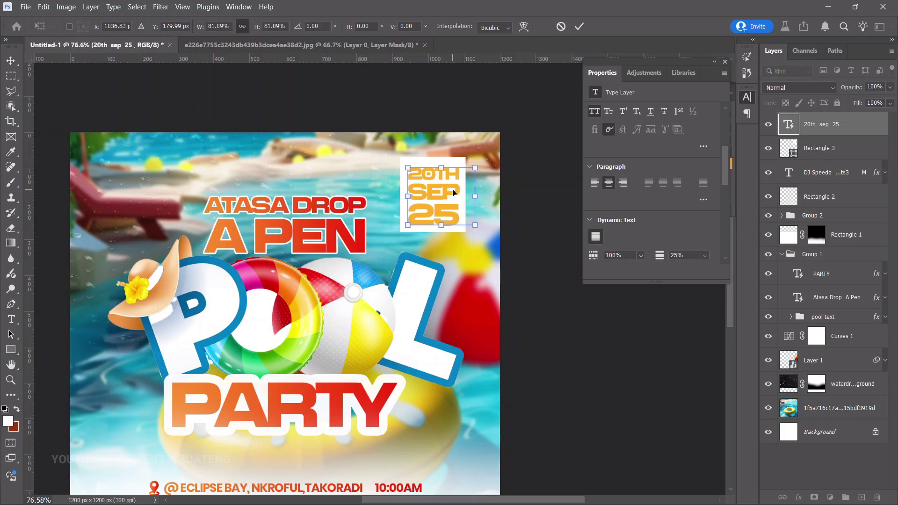
pyautogui.press('Return')
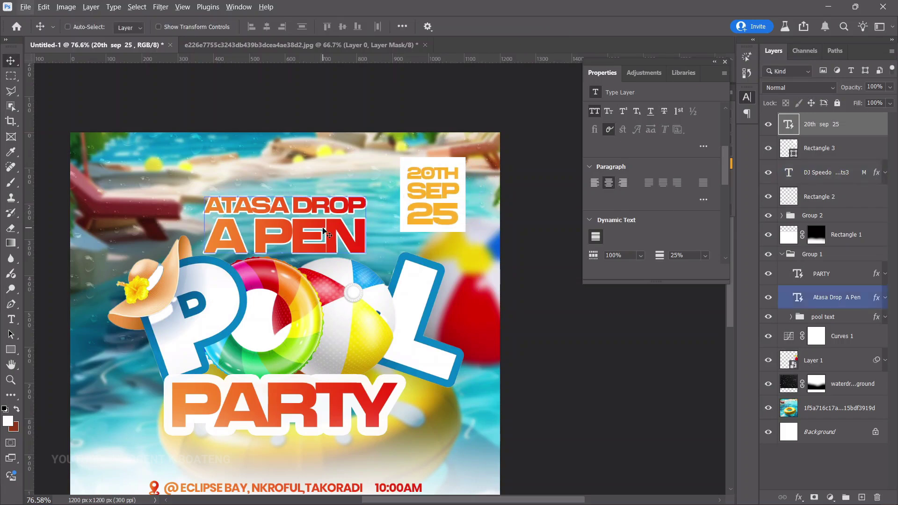
# Step: Copy the orange-to-red gradient layer effects from the DJ and MC line-up text onto the date text
pyautogui.moveTo(879, 175); pyautogui.dragTo(873, 126)
pyautogui.keyDown('ctrl'); pyautogui.click(486, 295); pyautogui.keyUp('ctrl')
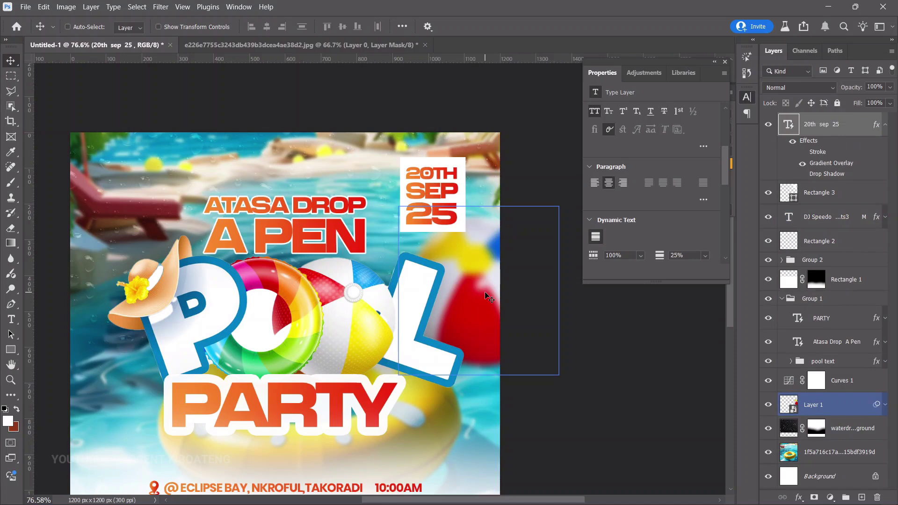
# Step: Draw a rectangle about 166 px wide and 52 px high below the date and copy the date's gradient effects onto it
pyautogui.scroll(-1, 485, 296)
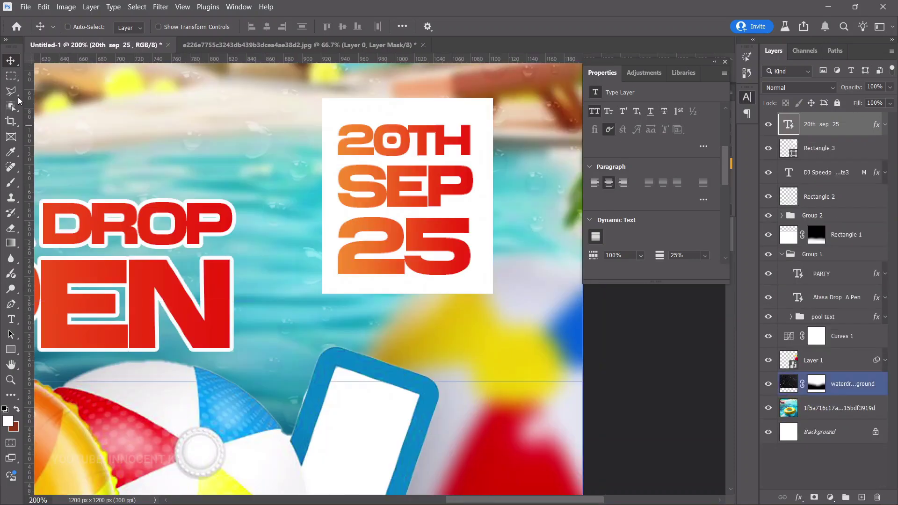
pyautogui.click(10, 351)
pyautogui.rightClick(11, 352)
pyautogui.click(59, 355)
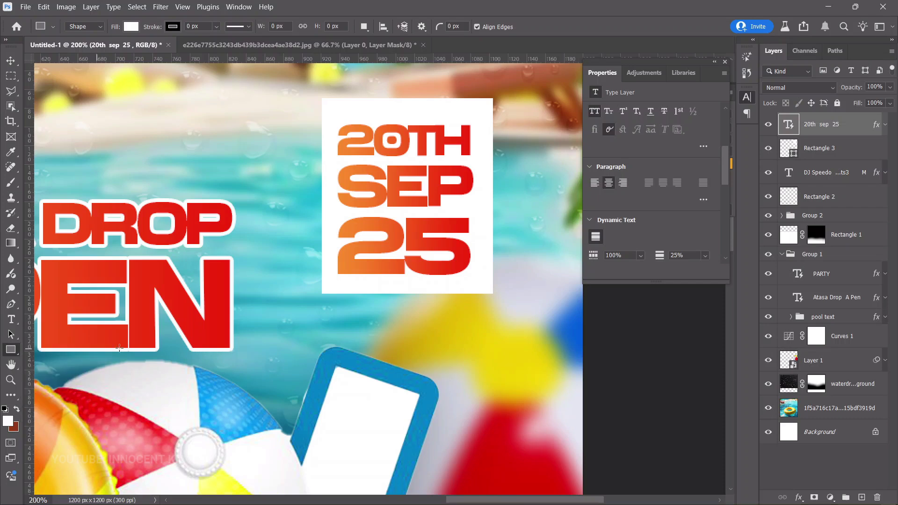
pyautogui.moveTo(332, 282); pyautogui.dragTo(484, 331)
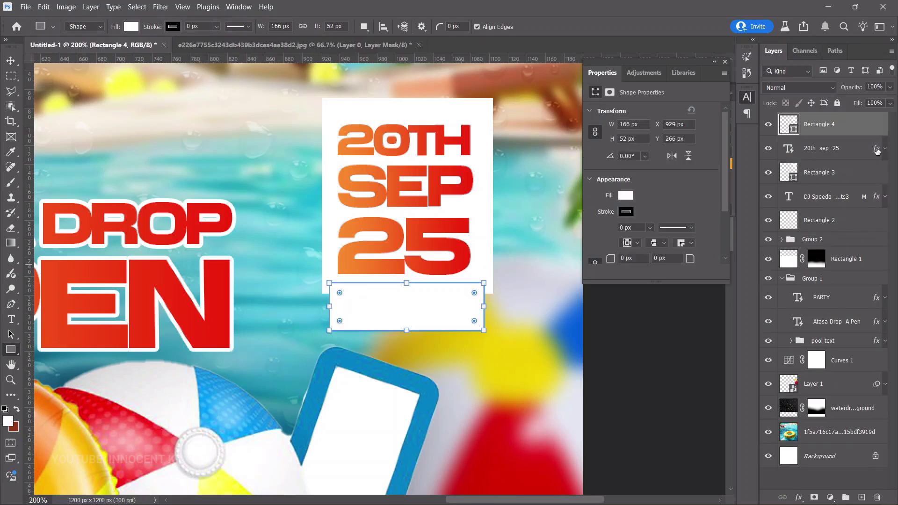
pyautogui.moveTo(874, 150); pyautogui.dragTo(879, 126)
pyautogui.press('v')
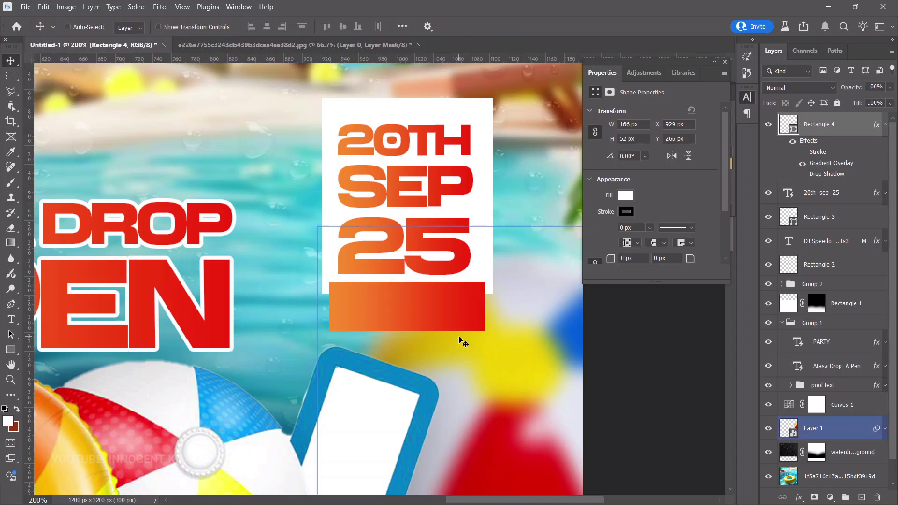
# Step: Add the text "RATE 30" in white Poppins Bold over the gradient rectangle, sized down to 9.47 pt
pyautogui.scroll(2, 431, 334)
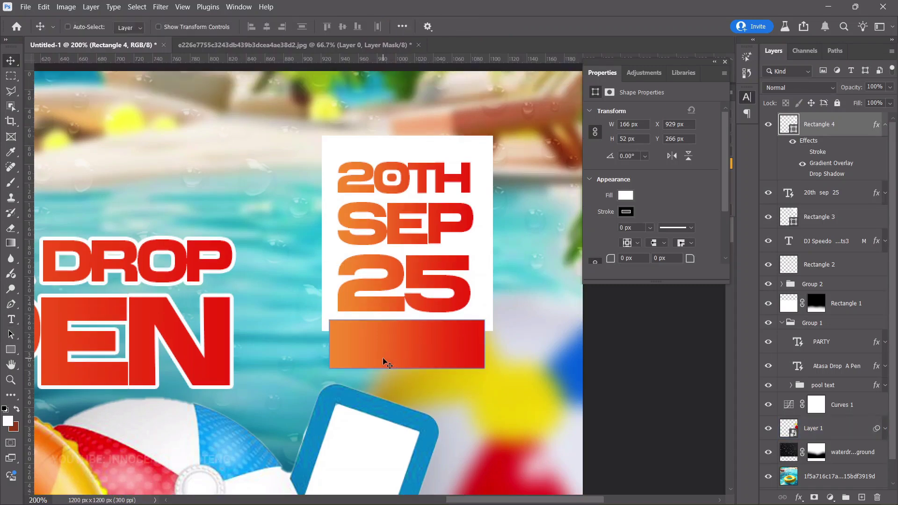
pyautogui.keyDown('ctrl'); pyautogui.click(415, 411); pyautogui.keyUp('ctrl')
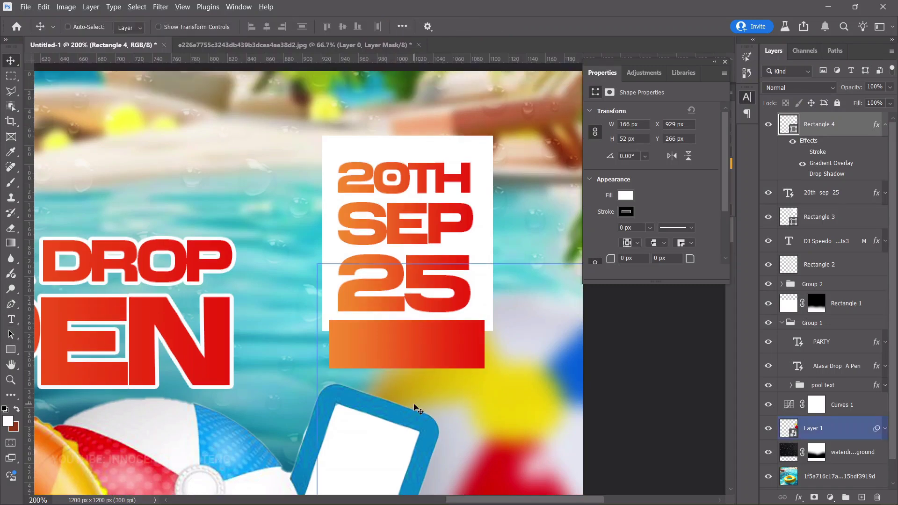
pyautogui.press('t')
pyautogui.click(375, 345)
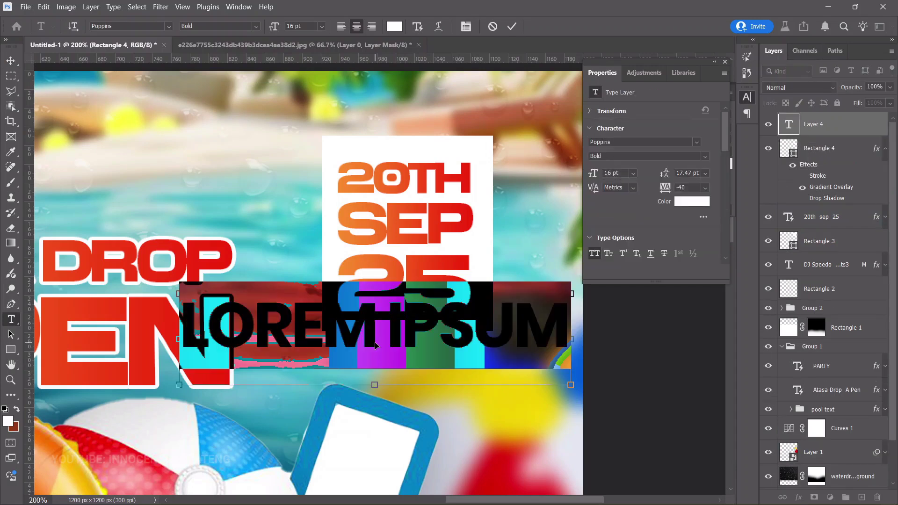
pyautogui.write('RATE 30')
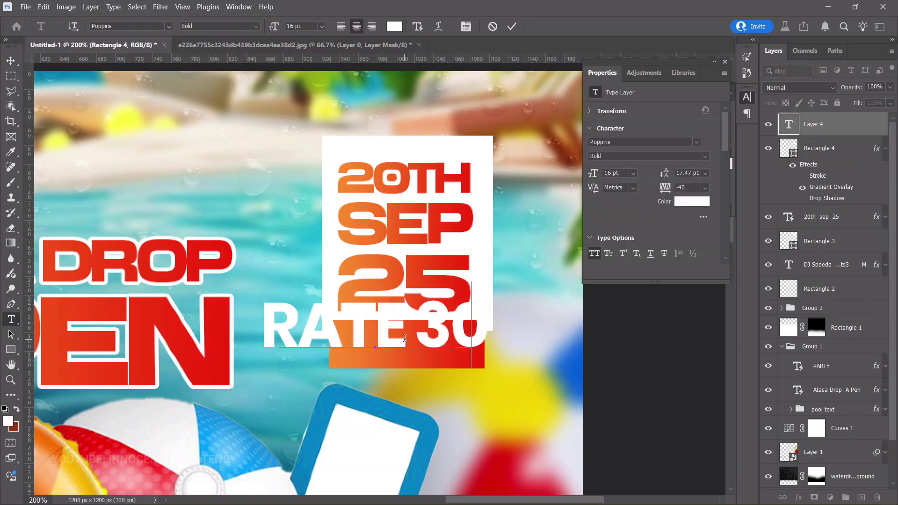
pyautogui.press('BackSpace')
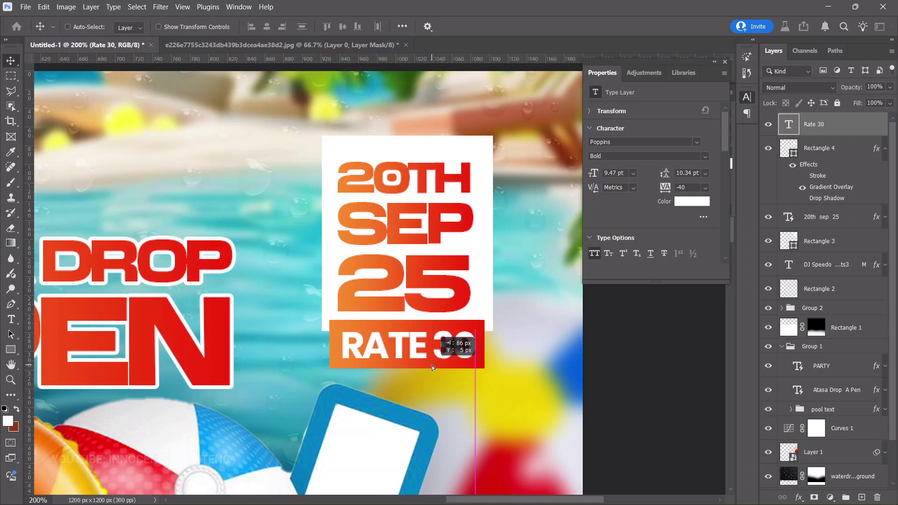
pyautogui.hotkey('ctrl', 'space')
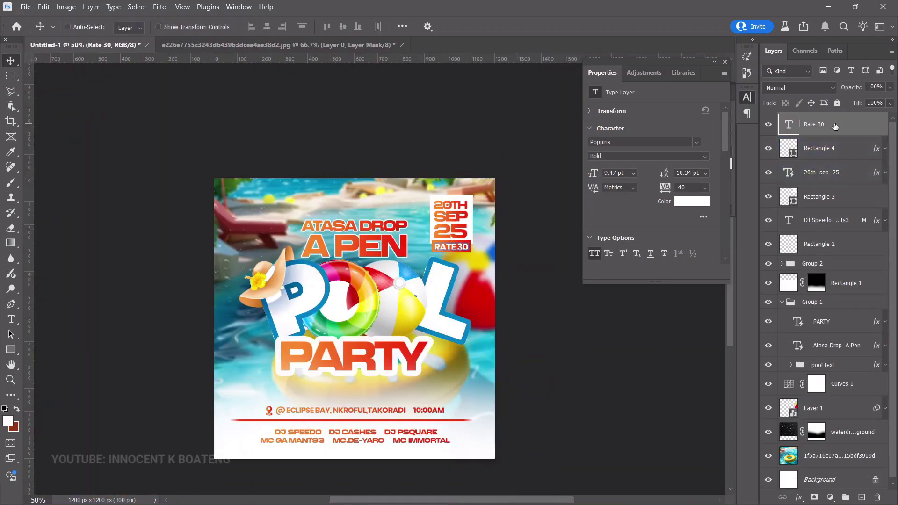
# Step: Group the RATE 30 text, the gradient rectangle, the date text and the white rectangle
pyautogui.keyDown('ctrl'); pyautogui.click(833, 154); pyautogui.keyUp('ctrl')
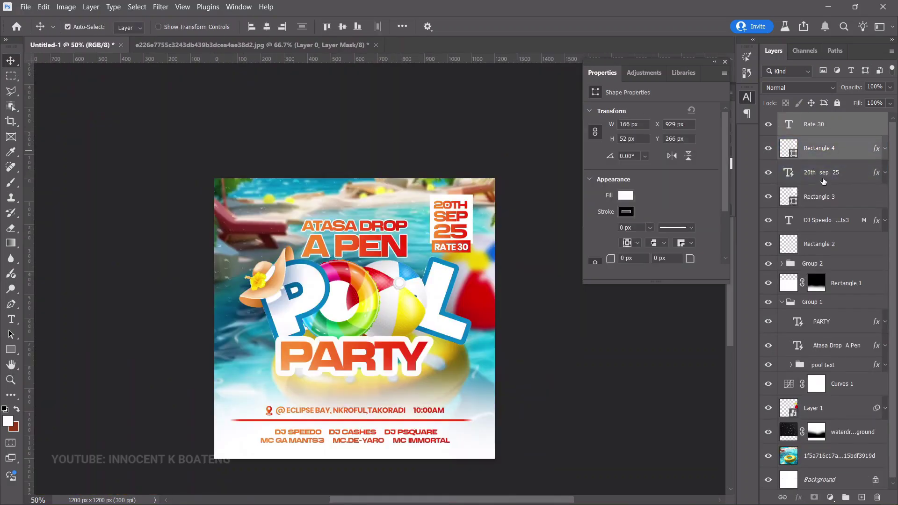
pyautogui.keyDown('ctrl'); pyautogui.click(823, 180); pyautogui.keyUp('ctrl')
pyautogui.keyDown('ctrl'); pyautogui.click(824, 198); pyautogui.keyUp('ctrl')
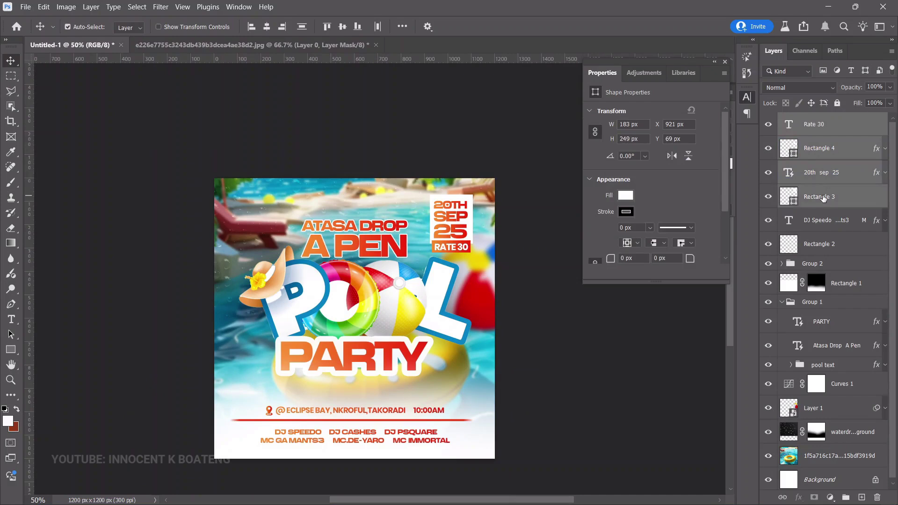
pyautogui.hotkey('ctrl', 'g')
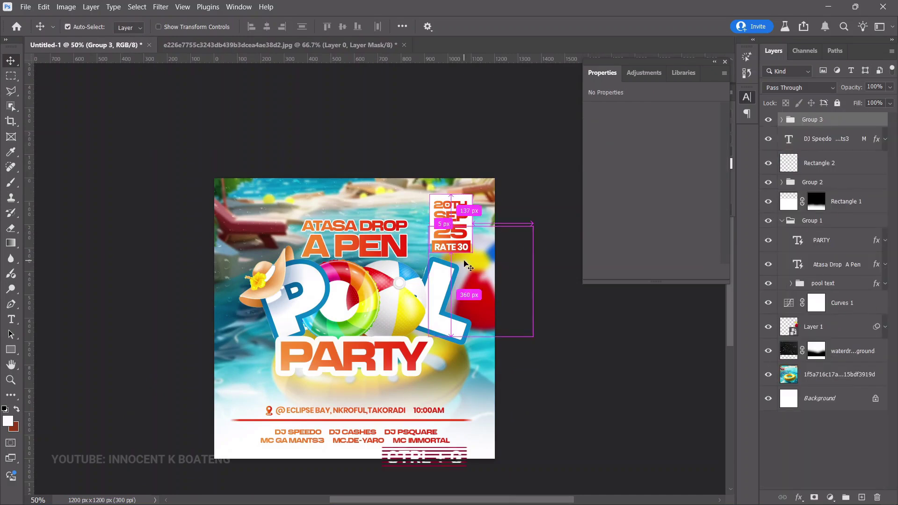
# Step: Scale down the date box group and position it near the flyer's upper-right corner, slightly in from the edge
pyautogui.hotkey('ctrl', 't')
pyautogui.moveTo(471, 194); pyautogui.dragTo(471, 214)
pyautogui.press('Return')
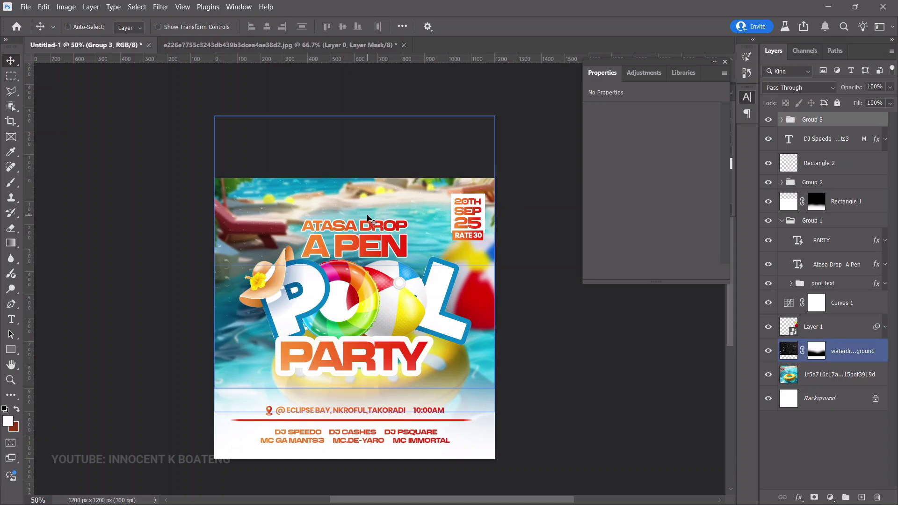
pyautogui.press('Up')
pyautogui.press('Up')
pyautogui.press('Left')
pyautogui.press('Left')
pyautogui.press('Left')
pyautogui.press('Left')
pyautogui.press('Left')
pyautogui.press('Left')
pyautogui.press('Left')
pyautogui.press('Left')
pyautogui.press('Left')
pyautogui.press('Left')
pyautogui.press('Left')
pyautogui.press('Left')
pyautogui.press('Left')
pyautogui.press('Left')
pyautogui.press('Left')
pyautogui.press('Left')
pyautogui.press('Left')
pyautogui.press('Left')
pyautogui.press('Left')
pyautogui.press('Left')
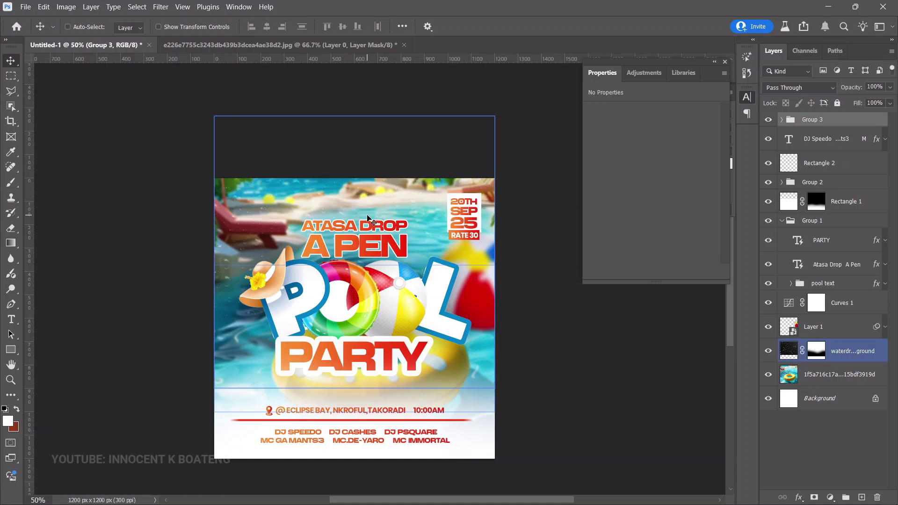
pyautogui.press('Left')
pyautogui.press('Left')
pyautogui.press('Left')
pyautogui.press('Left')
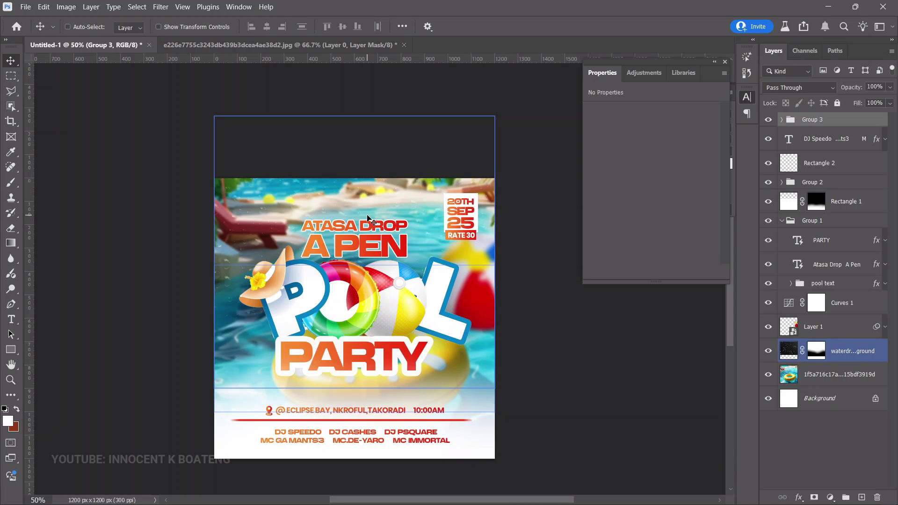
pyautogui.scroll(-2, 371, 230)
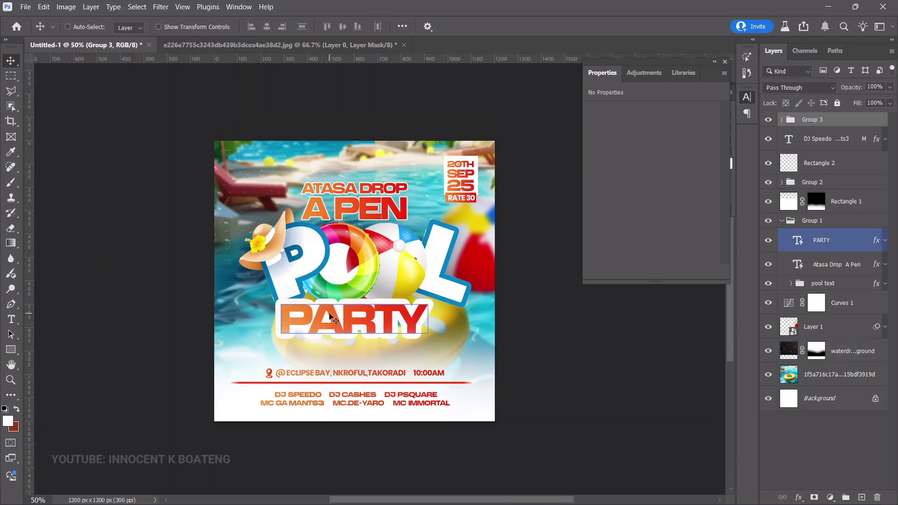
pyautogui.scroll(1, 342, 320)
pyautogui.scroll(-2, 348, 322)
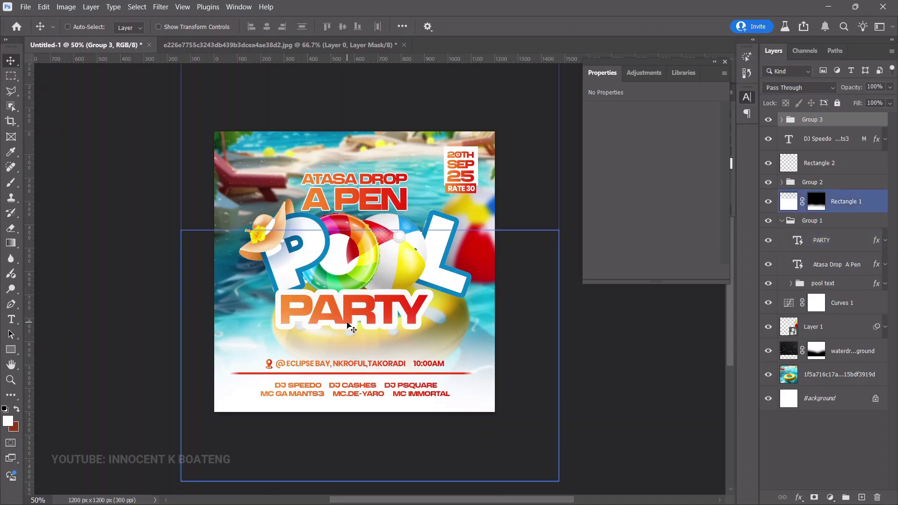
pyautogui.scroll(3, 348, 322)
# Step: Place the tropical cocktail image from the Atasa Pool Party Flyer Resources folder as an embedded file and rasterize its layer
pyautogui.click(25, 7)
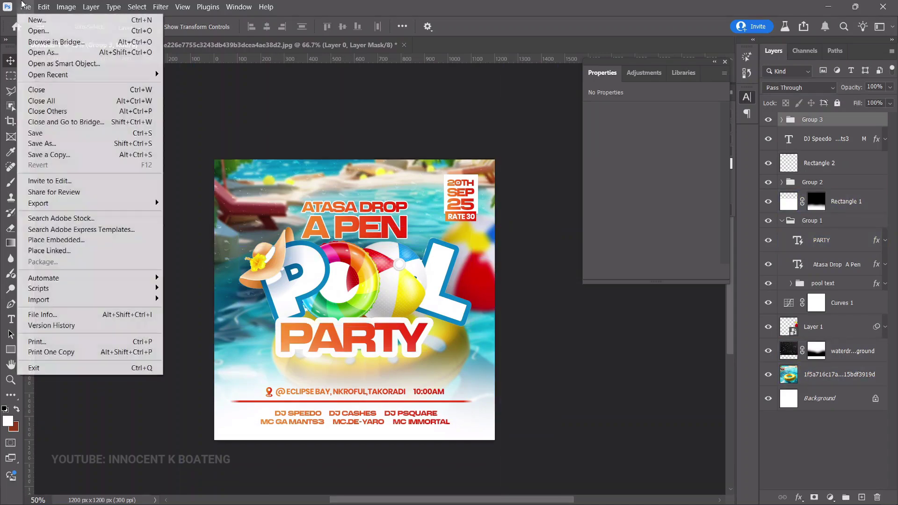
pyautogui.click(56, 239)
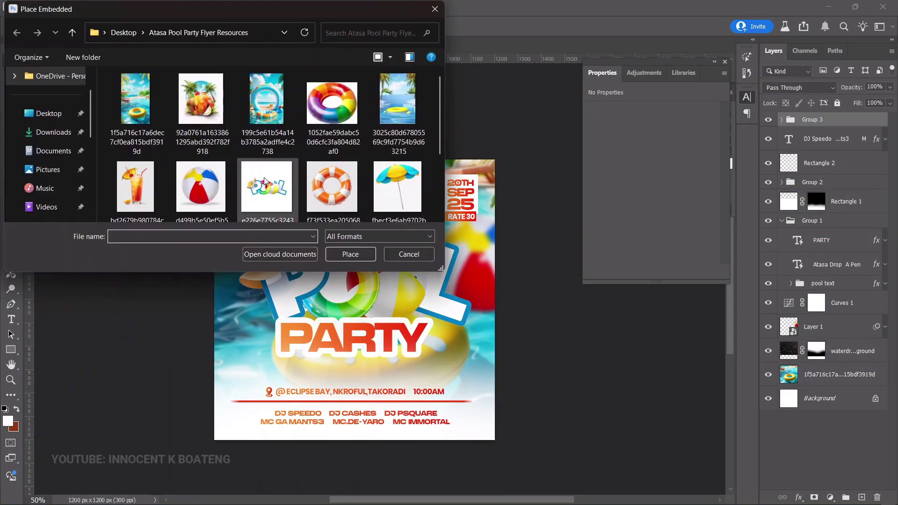
pyautogui.doubleClick(209, 140)
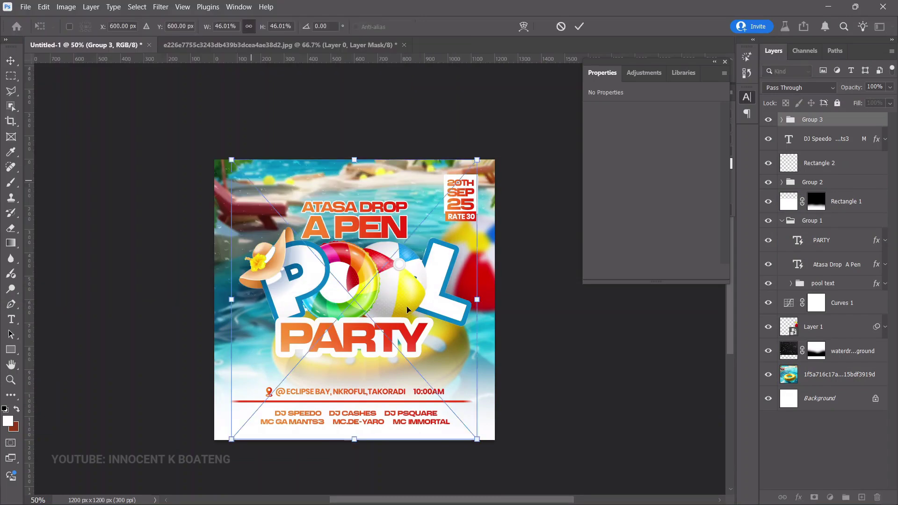
pyautogui.press('Return')
pyautogui.rightClick(837, 124)
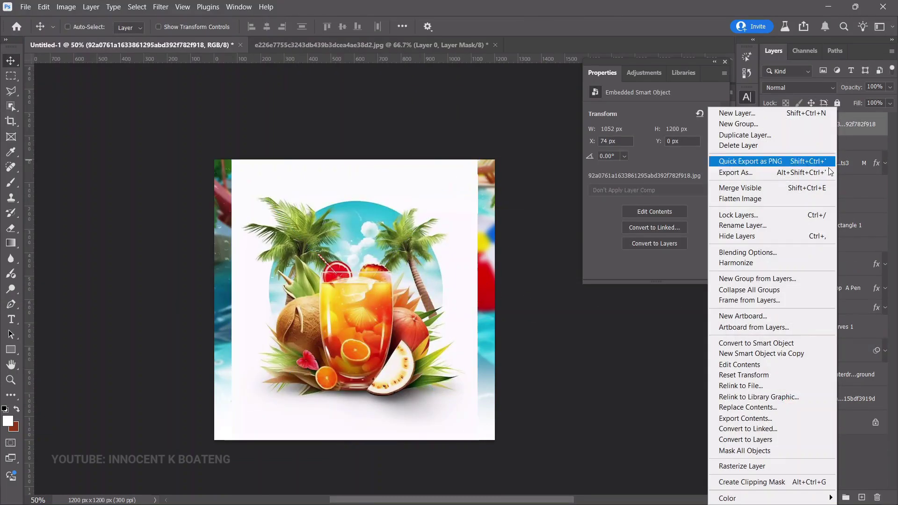
pyautogui.click(767, 466)
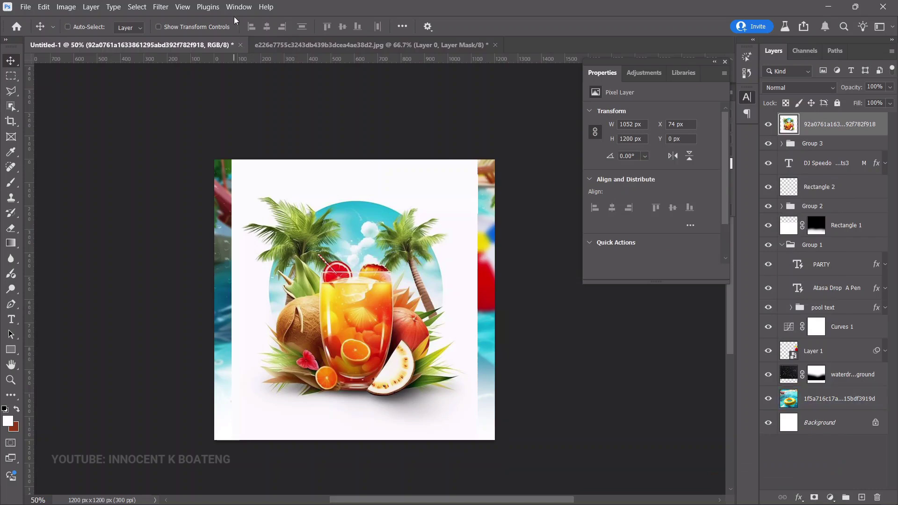
# Step: Remove the cocktail image's background, then scale the image down and position it at the flyer's left edge beside PARTY
pyautogui.click(623, 242)
pyautogui.hotkey('ctrl', 't')
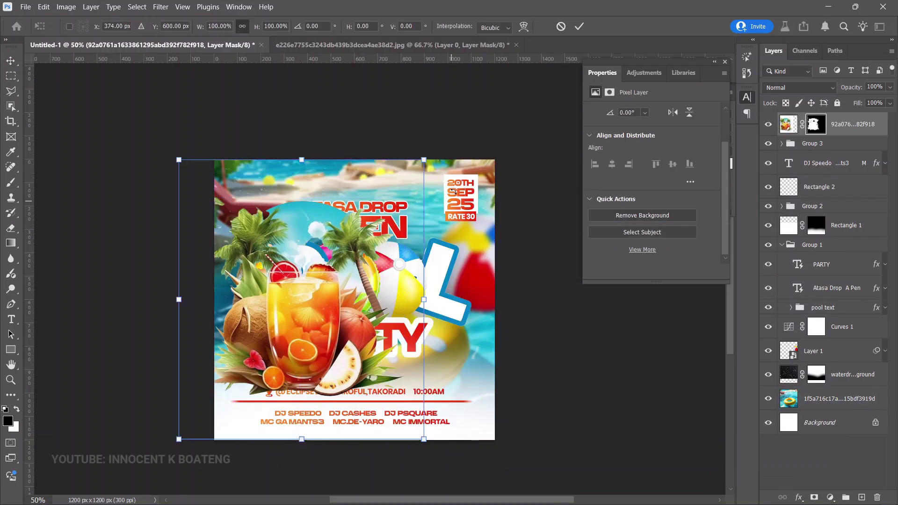
pyautogui.moveTo(423, 160); pyautogui.dragTo(268, 338)
pyautogui.moveTo(247, 397); pyautogui.dragTo(267, 338)
pyautogui.moveTo(288, 282); pyautogui.dragTo(298, 271)
pyautogui.moveTo(273, 310); pyautogui.dragTo(284, 243)
pyautogui.press('Return')
# Step: Paint white on the cocktail image's layer mask with a smaller brush to restore the hidden clouds and details
pyautogui.hotkey('ctrl', 'space')
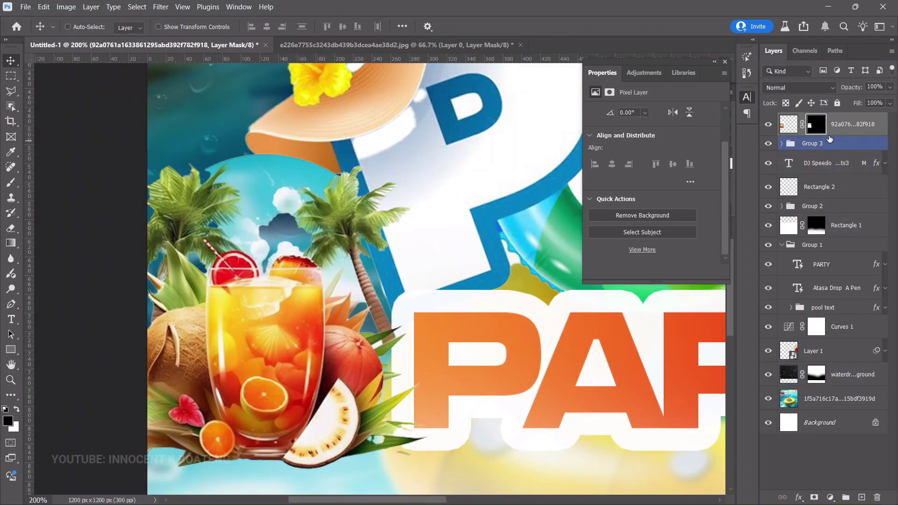
pyautogui.click(816, 125)
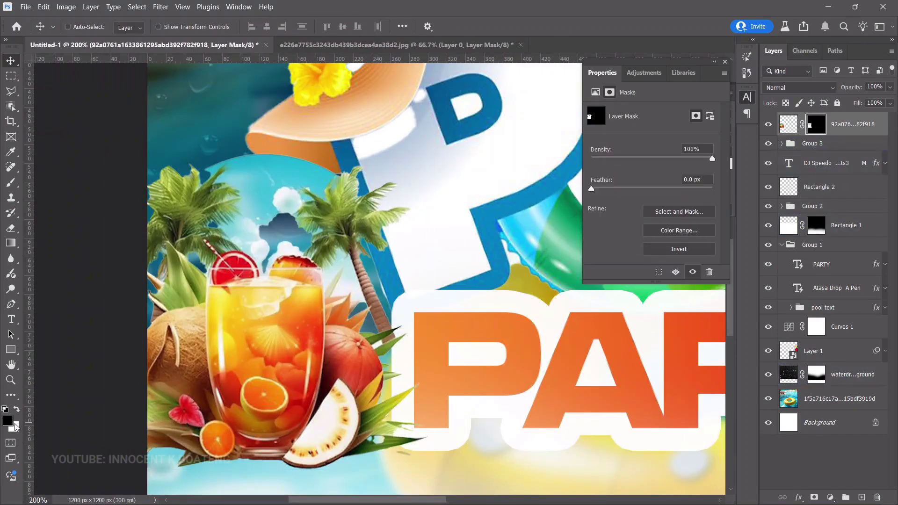
pyautogui.press('x')
pyautogui.press('x')
pyautogui.press('x')
pyautogui.press('b')
pyautogui.press('[')
pyautogui.press('[')
pyautogui.press('[')
pyautogui.press('[')
pyautogui.press('[')
pyautogui.press('[')
pyautogui.press('[')
pyautogui.press('[')
pyautogui.press('[')
pyautogui.press('[')
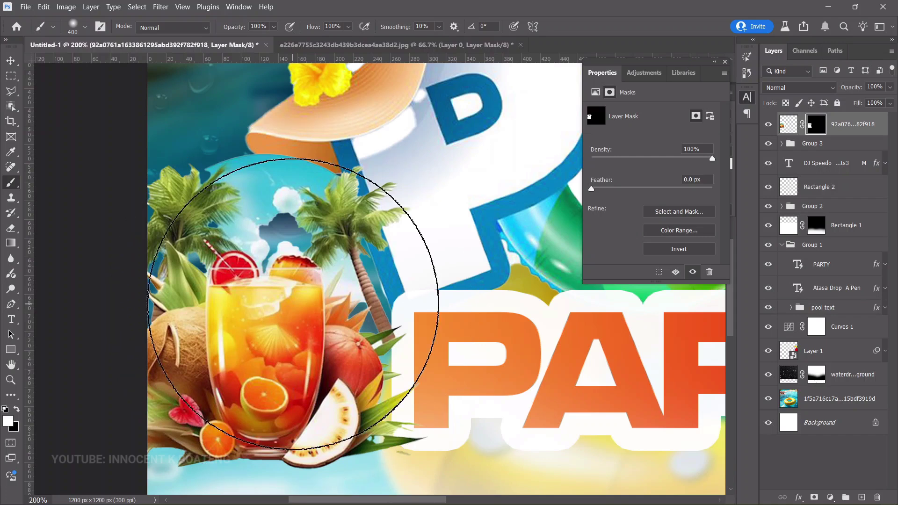
pyautogui.moveTo(294, 247)
pyautogui.mouseDown()
pyautogui.moveTo(273, 217)
pyautogui.moveTo(265, 228)
pyautogui.moveTo(328, 246)
pyautogui.moveTo(350, 300)
pyautogui.moveTo(346, 270)
pyautogui.moveTo(340, 314)
pyautogui.moveTo(359, 340)
pyautogui.moveTo(355, 401)
pyautogui.moveTo(361, 394)
pyautogui.moveTo(348, 408)
pyautogui.moveTo(229, 405)
pyautogui.mouseUp()
# Step: Add a new layer between Group 3 and the cocktail layer and set the foreground color to black, 000000
pyautogui.click(827, 143)
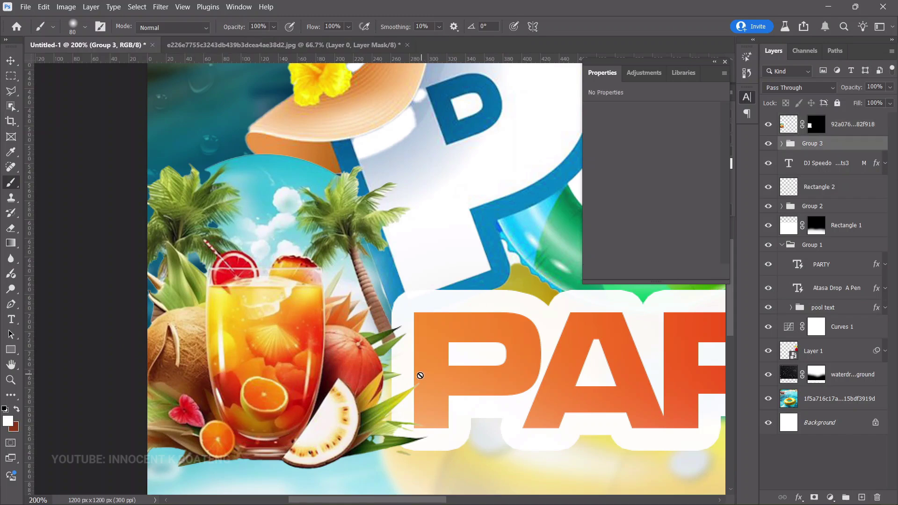
pyautogui.scroll(-2, 419, 375)
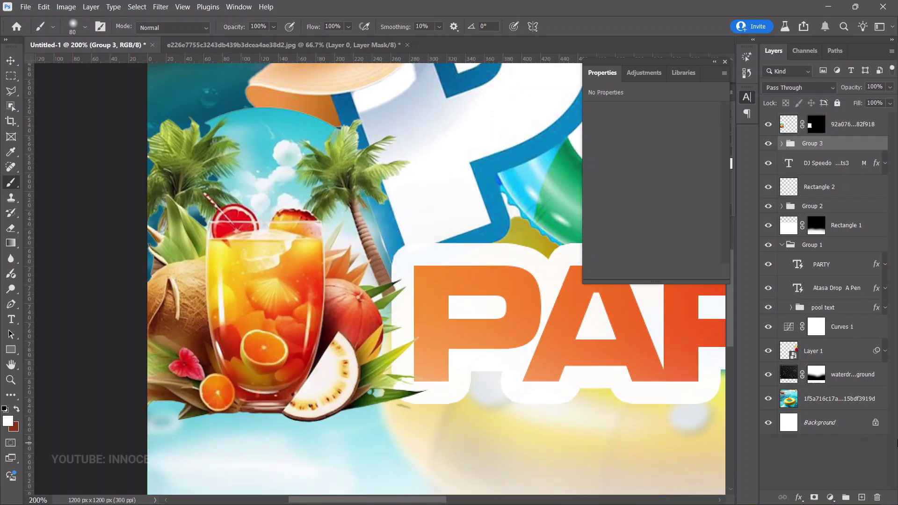
pyautogui.click(861, 498)
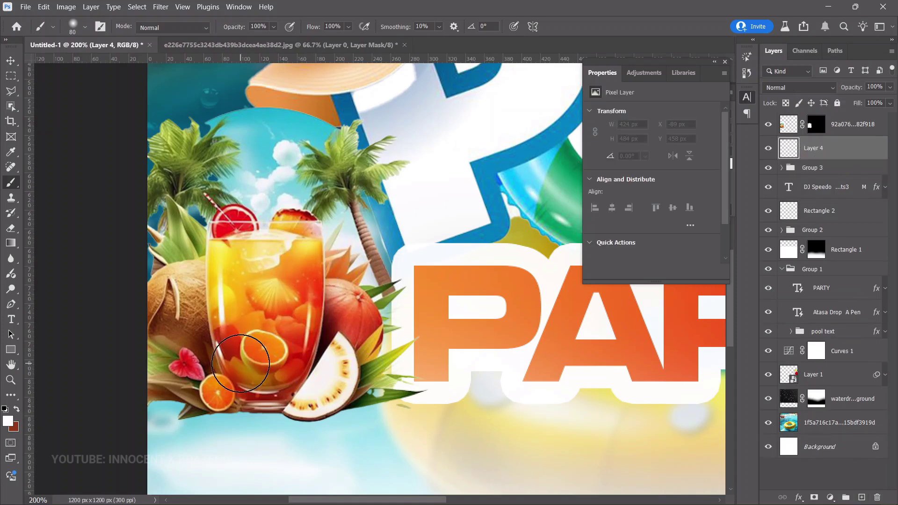
pyautogui.click(8, 421)
pyautogui.write('000000')
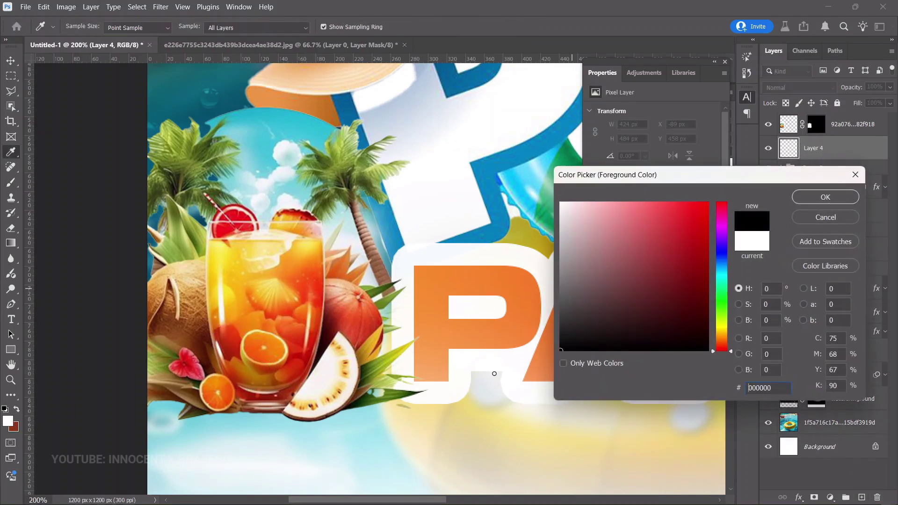
pyautogui.click(826, 198)
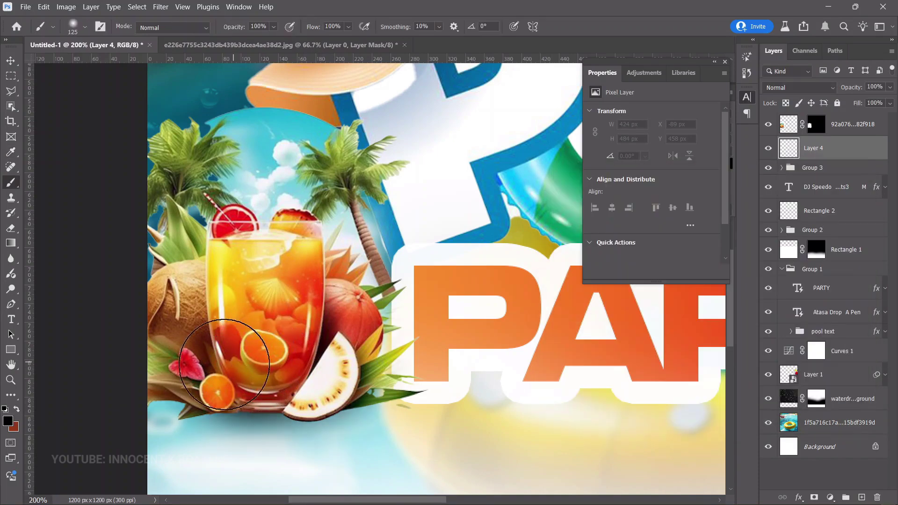
# Step: Paint a soft black shadow behind the base of the cocktail artwork on the new layer with a 125 px brush
pyautogui.moveTo(191, 345)
pyautogui.mouseDown()
pyautogui.moveTo(372, 351)
pyautogui.moveTo(178, 356)
pyautogui.moveTo(192, 365)
pyautogui.mouseUp()
pyautogui.press('z')
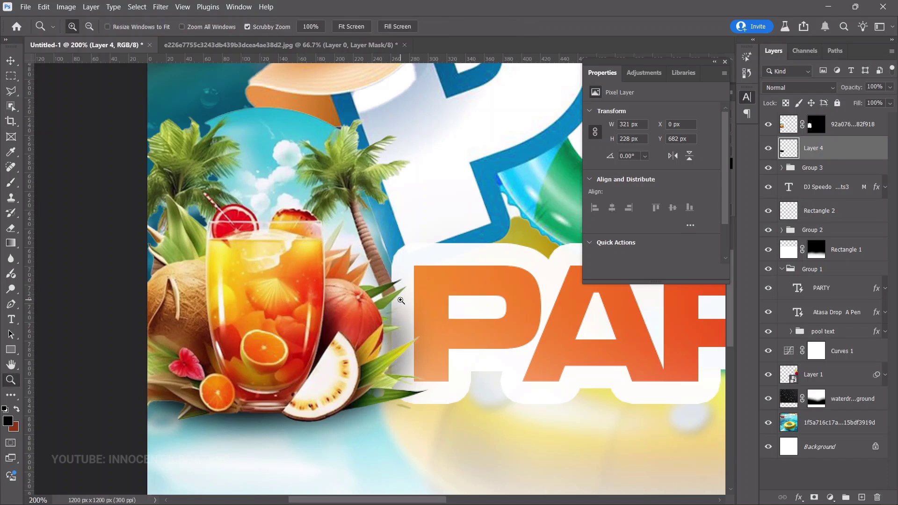
pyautogui.keyDown('alt'); pyautogui.click(408, 297); pyautogui.keyUp('alt')
pyautogui.keyDown('alt'); pyautogui.click(408, 297); pyautogui.keyUp('alt')
pyautogui.keyDown('alt'); pyautogui.click(462, 388); pyautogui.keyUp('alt')
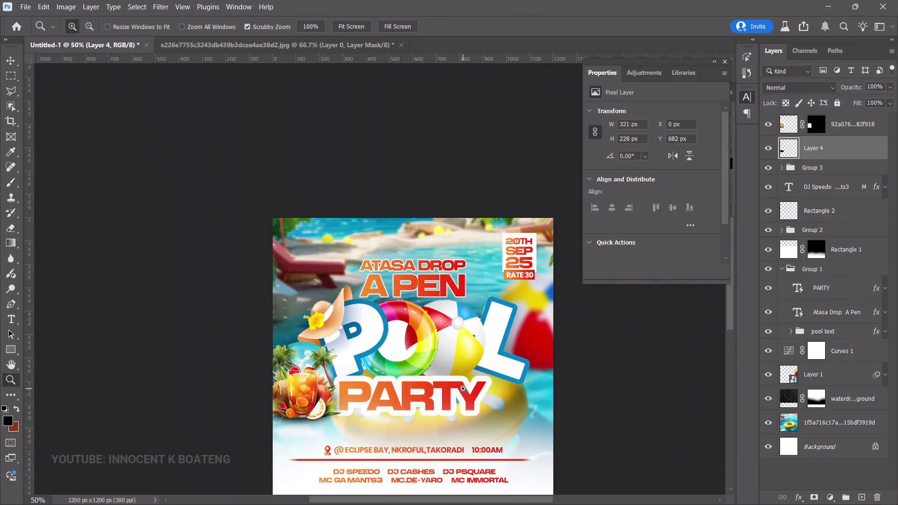
pyautogui.moveTo(461, 389); pyautogui.dragTo(447, 334)
pyautogui.press('b')
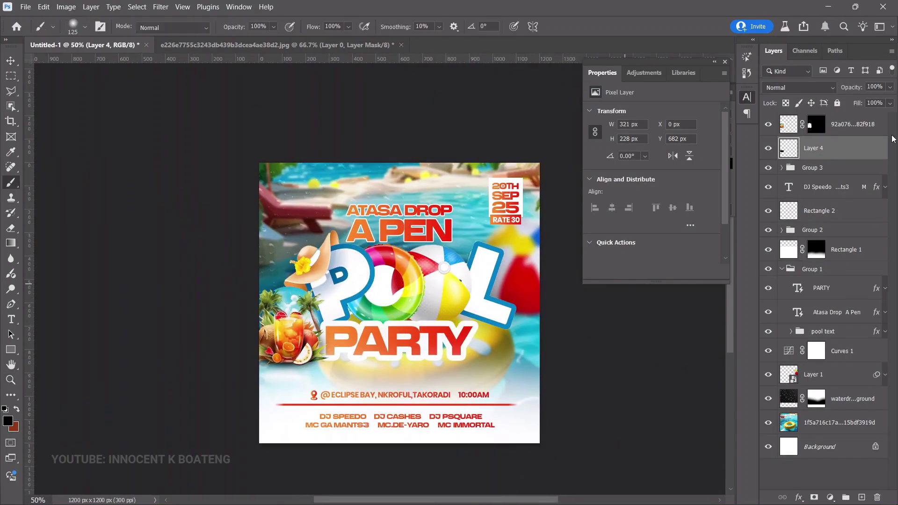
# Step: Place the pen image pngwing.com (74) from the Atasa Pool Party Flyer Resources folder as an embedded file above the cocktail layer
pyautogui.click(872, 125)
pyautogui.click(26, 7)
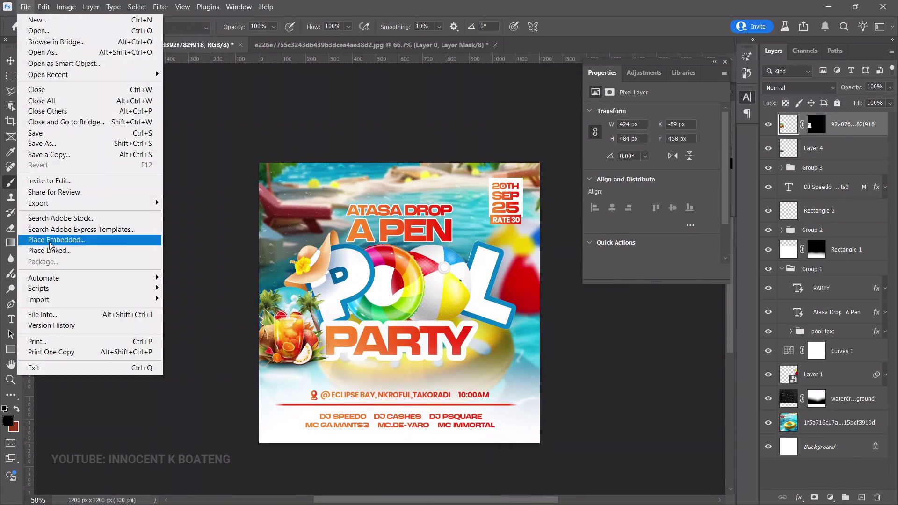
pyautogui.click(38, 241)
pyautogui.scroll(-2, 312, 172)
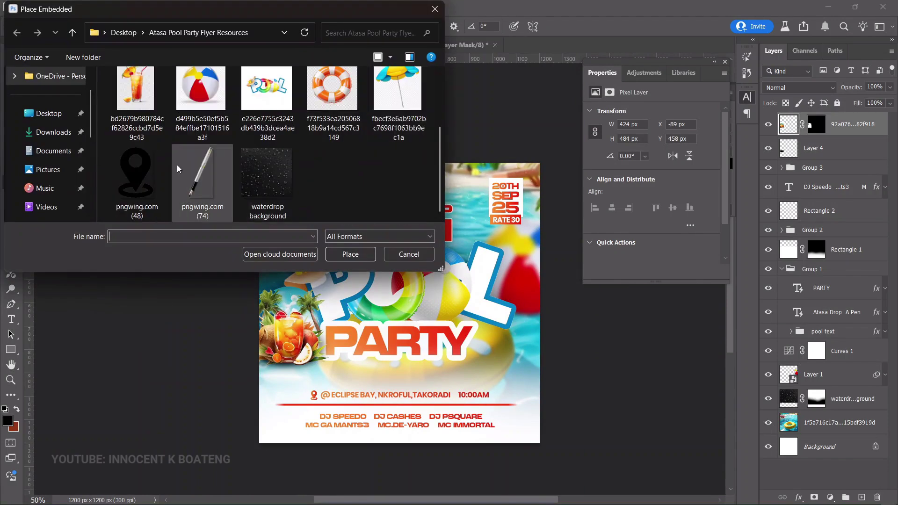
pyautogui.doubleClick(201, 179)
# Step: Scale the pen to about 139 by 572 px, tilt it about -12.8°, and position it at the flyer's lower-right edge
pyautogui.moveTo(461, 170); pyautogui.dragTo(375, 352)
pyautogui.moveTo(355, 392); pyautogui.dragTo(516, 379)
pyautogui.moveTo(536, 337); pyautogui.dragTo(544, 318)
pyautogui.moveTo(599, 356); pyautogui.dragTo(603, 337)
pyautogui.moveTo(528, 312); pyautogui.dragTo(543, 297)
pyautogui.moveTo(529, 342); pyautogui.dragTo(531, 361)
pyautogui.press('Return')
pyautogui.press('b')
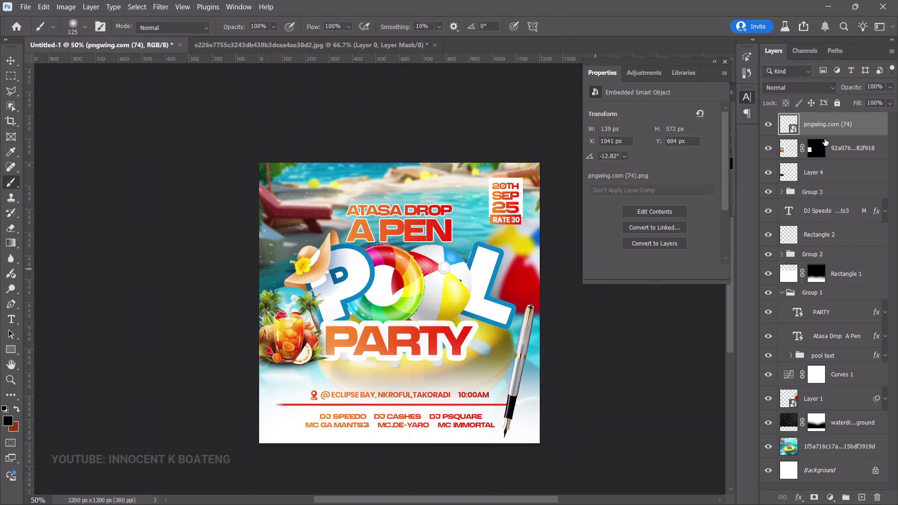
# Step: Apply a Gaussian Blur with a 1.4-pixel radius to the pen layer
pyautogui.click(161, 7)
pyautogui.moveTo(239, 170)
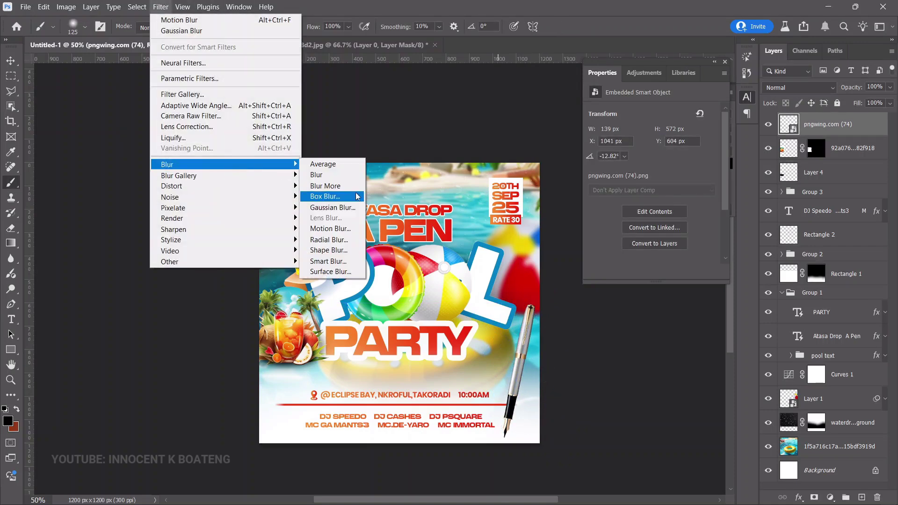
pyautogui.click(332, 207)
pyautogui.moveTo(640, 288); pyautogui.dragTo(611, 291)
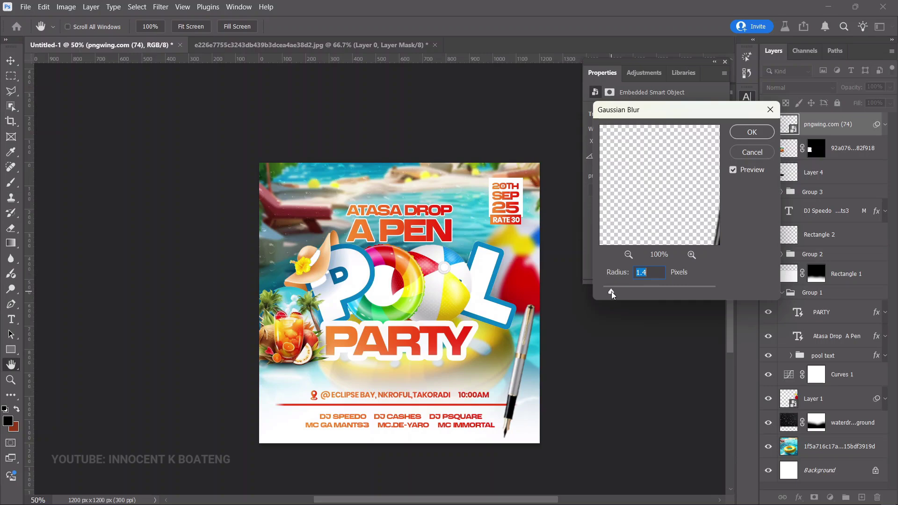
pyautogui.click(752, 132)
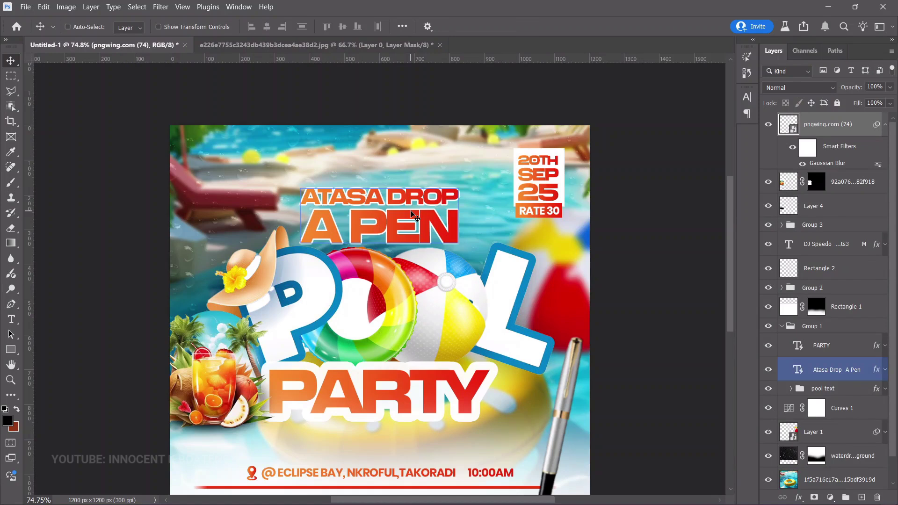
# Step: Paste the Eclipse Bay logo into the flyer and position it centered above the ATASA DROP A PEN heading
pyautogui.hotkey('ctrl', 'v')
pyautogui.moveTo(393, 314); pyautogui.dragTo(393, 163)
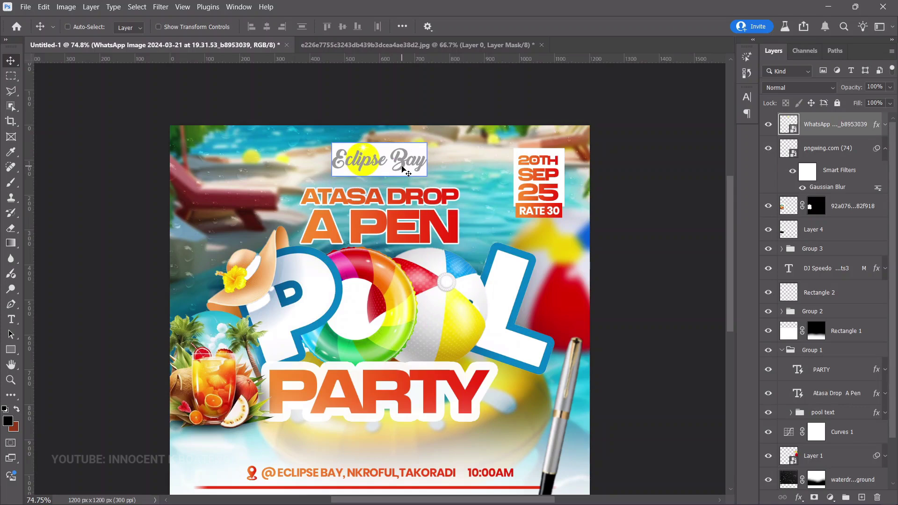
pyautogui.moveTo(402, 169); pyautogui.dragTo(403, 171)
pyautogui.scroll(-2, 423, 203)
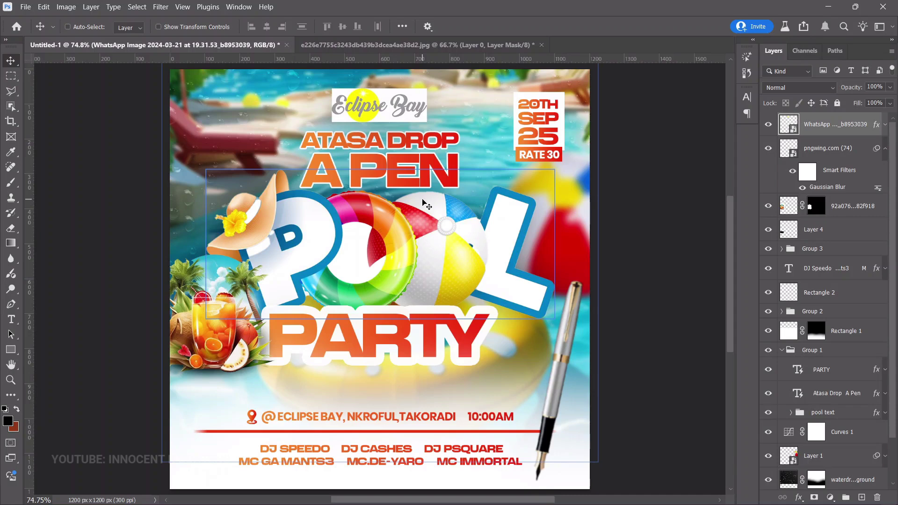
pyautogui.keyDown('ctrl'); pyautogui.click(574, 132); pyautogui.keyUp('ctrl')
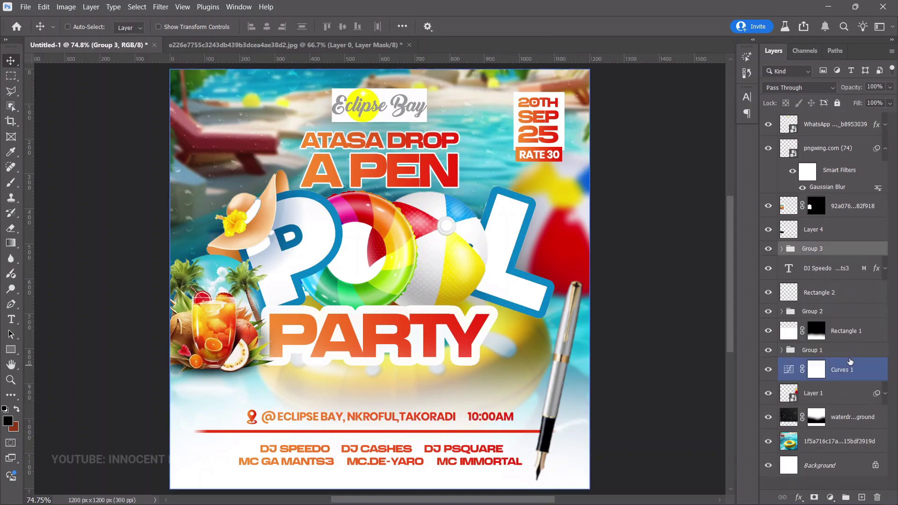
pyautogui.scroll(-1, 852, 367)
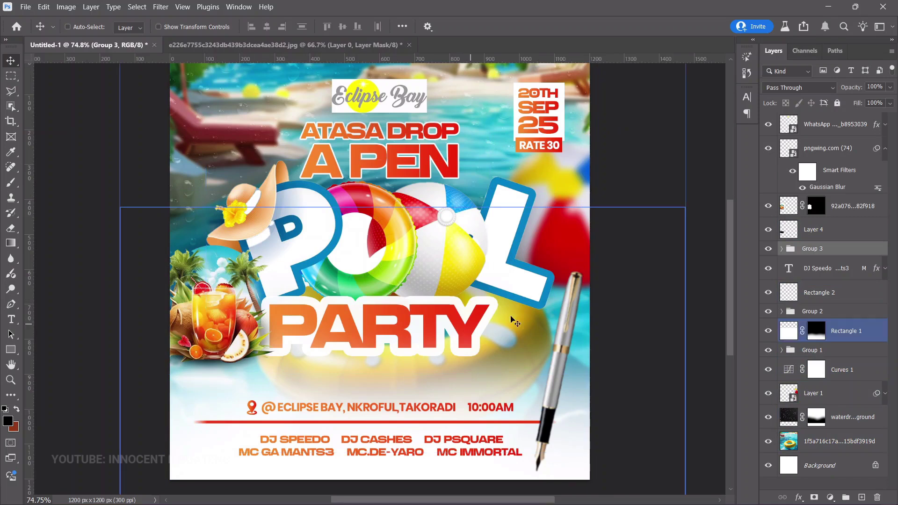
pyautogui.scroll(3, 458, 259)
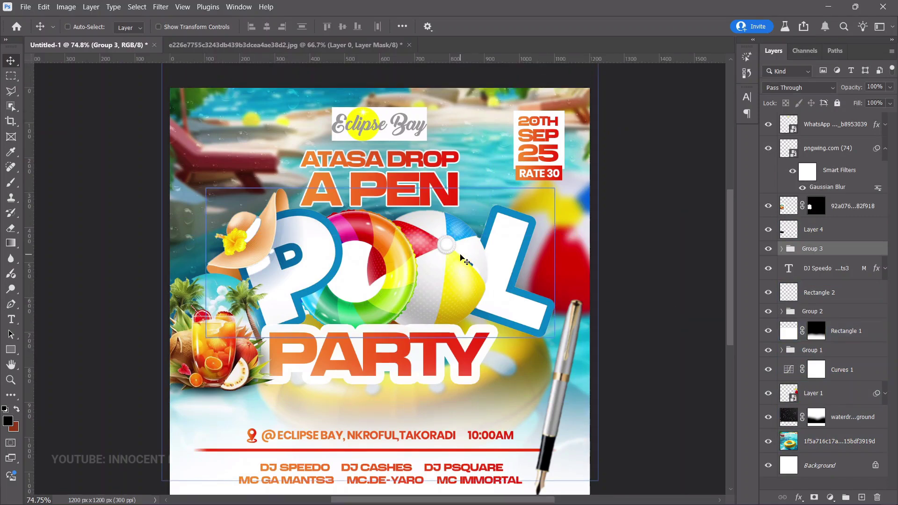
pyautogui.hotkey('ctrl', '-')
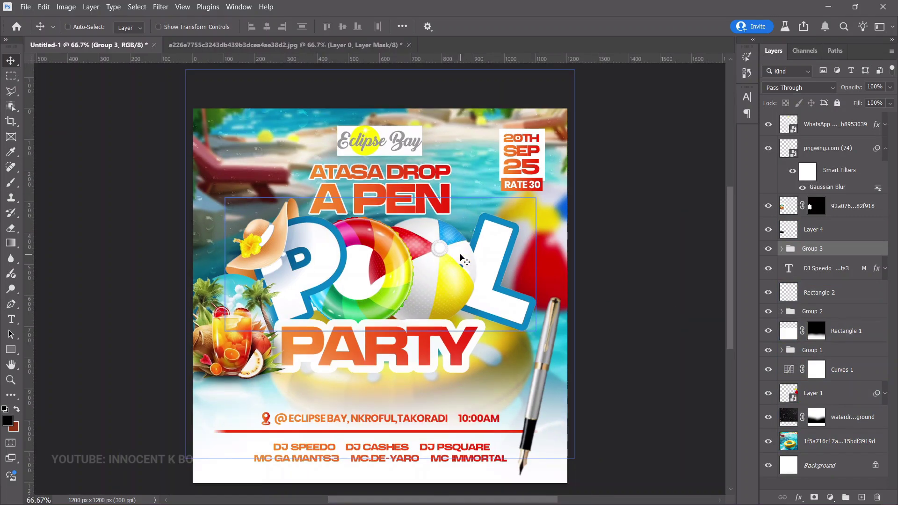